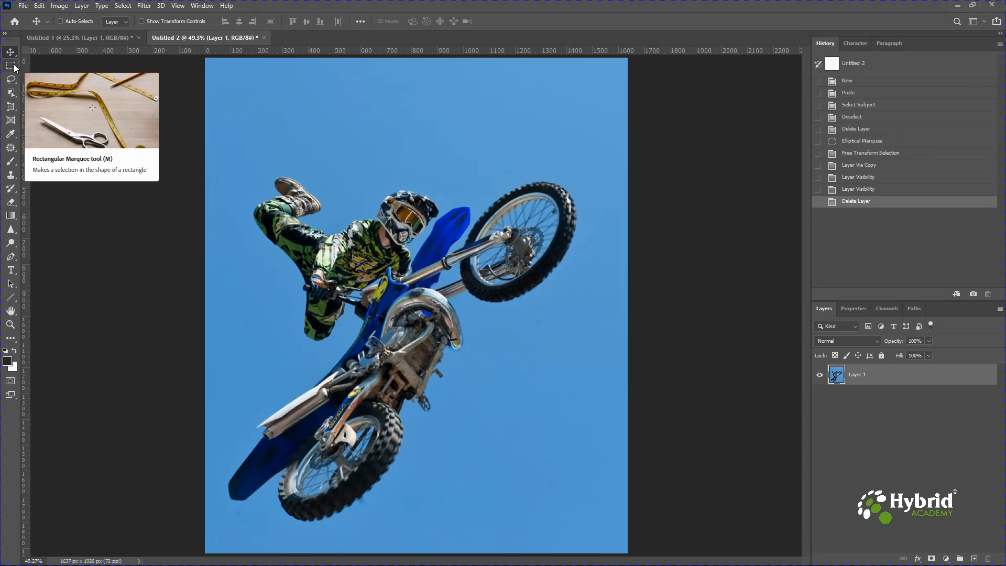
Draw a rectangular marquee selection around the whole rider and motorbike, reposition it to enclose them, and deselect
left_click(14, 67)
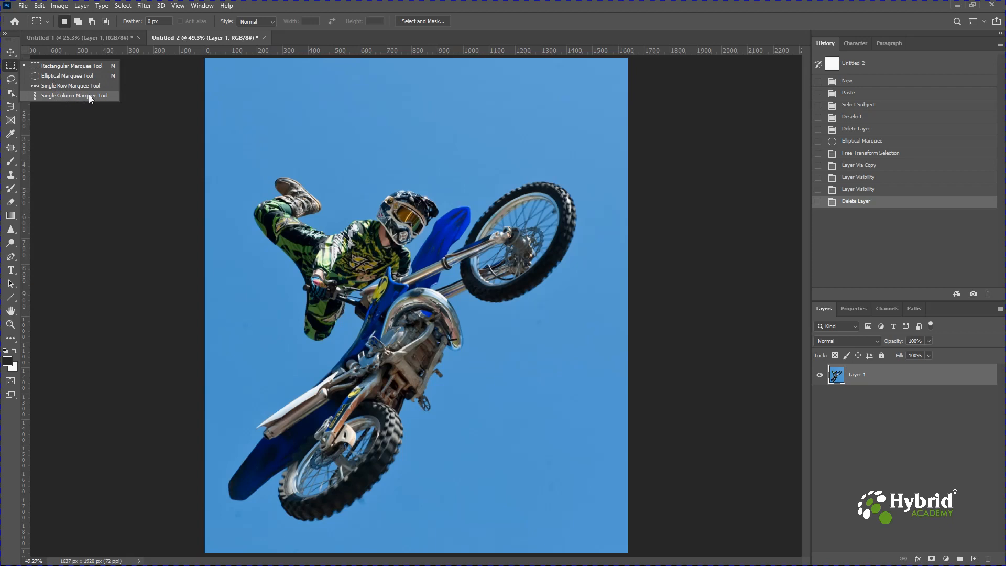
left_click(64, 67)
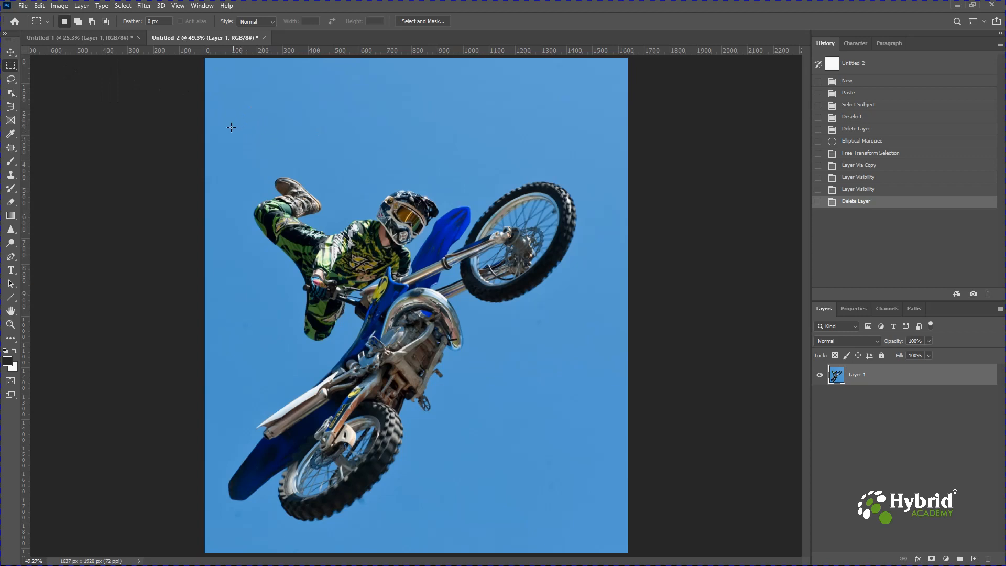
left_click_drag(228, 135, 553, 507)
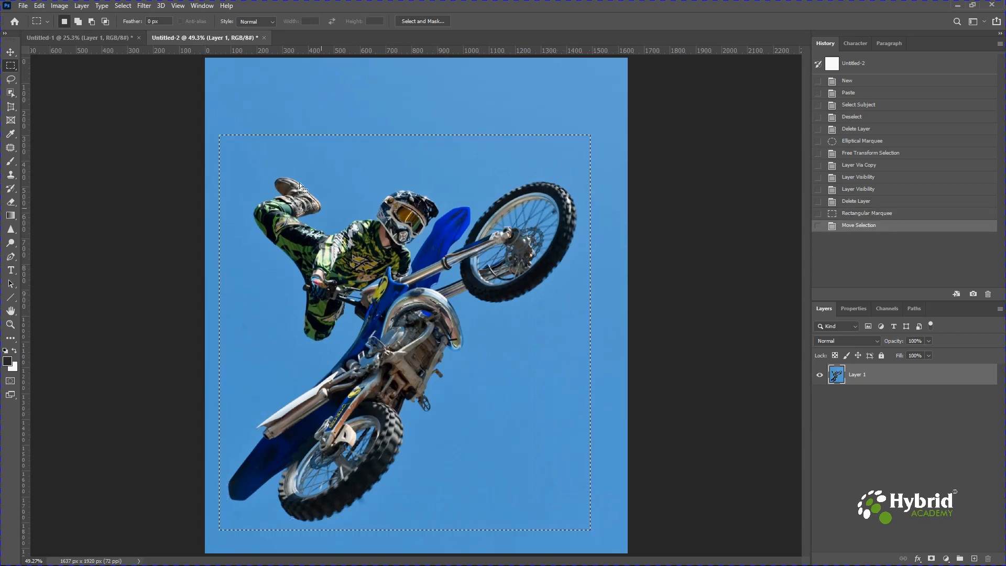
left_click(93, 126)
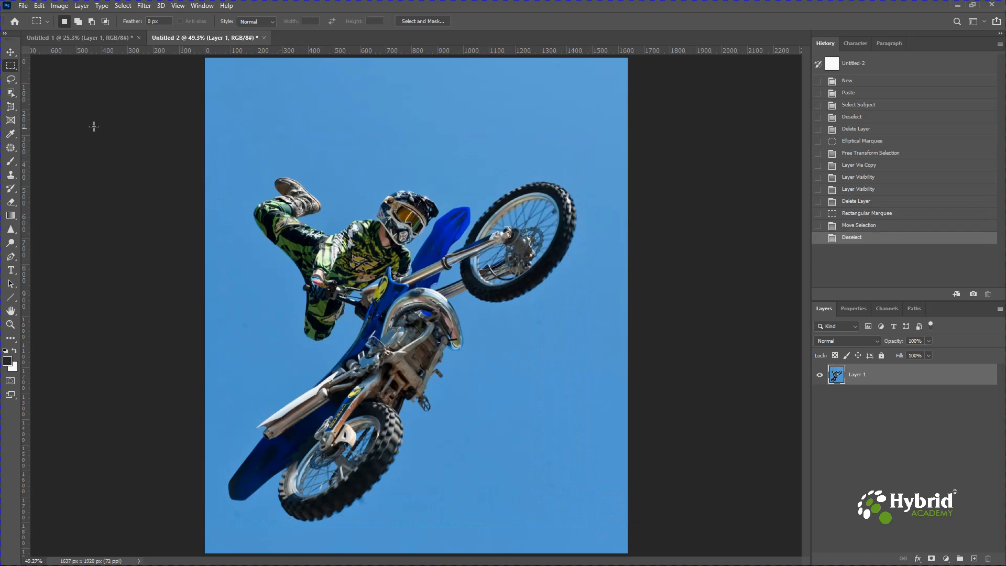
Draw a large elliptical marquee selection across the rider and motorbike, and clear the selection
right_click(10, 65)
left_click(46, 74)
left_click_drag(587, 126, 208, 544)
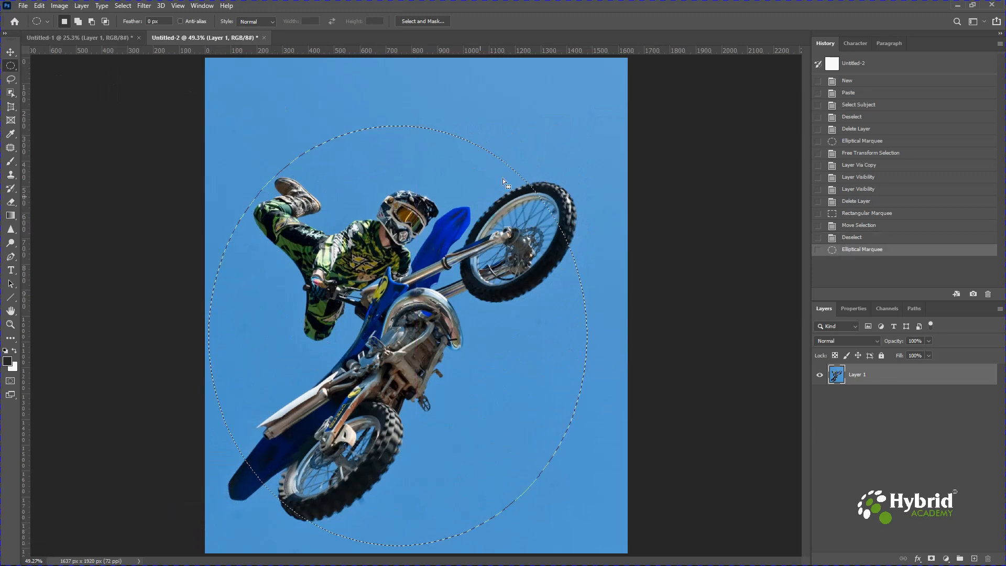
left_click(524, 157)
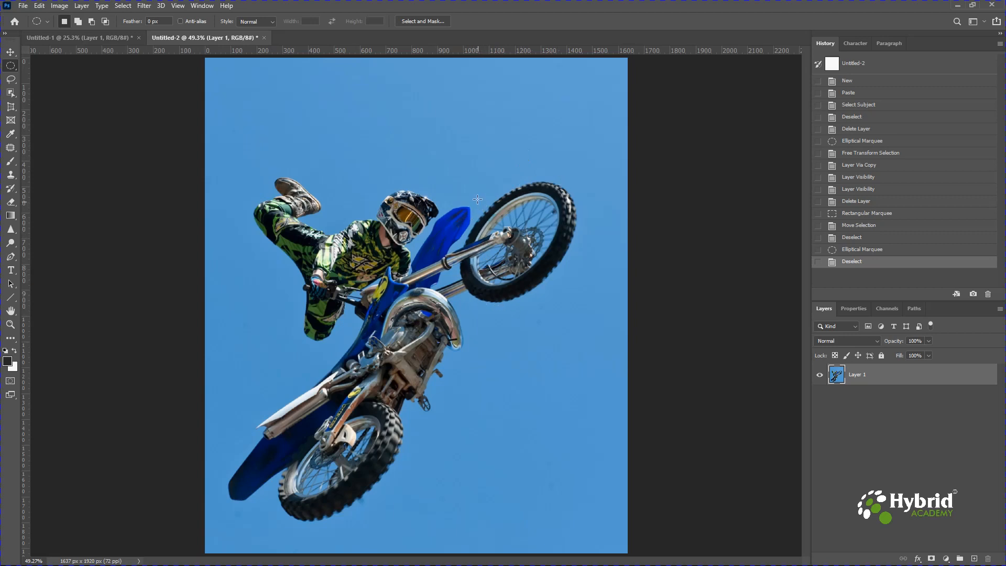
Make an elliptical selection on the raised front wheel and transform its outline to fit the tyre's tilted outer edge
left_click_drag(478, 189, 550, 296)
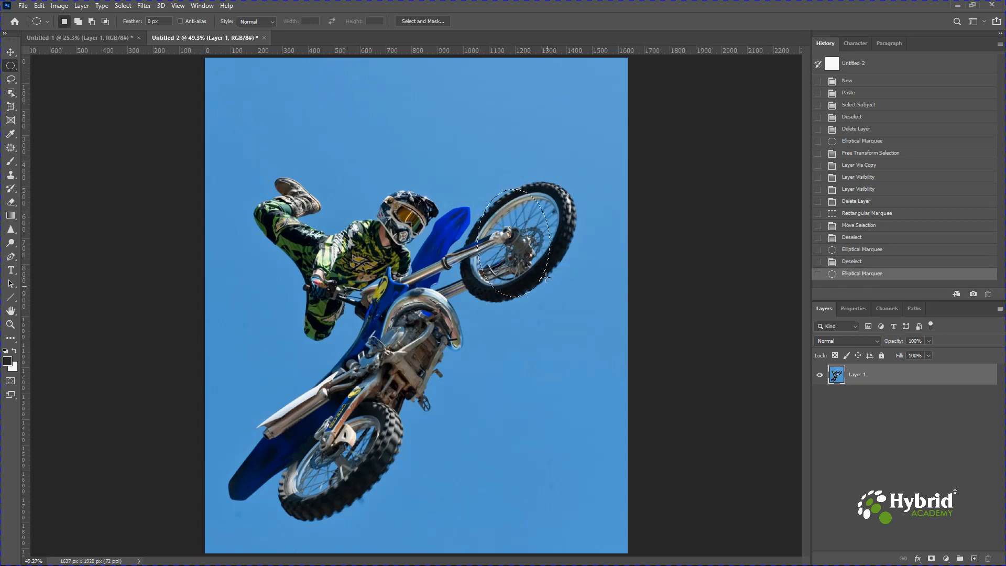
right_click(535, 248)
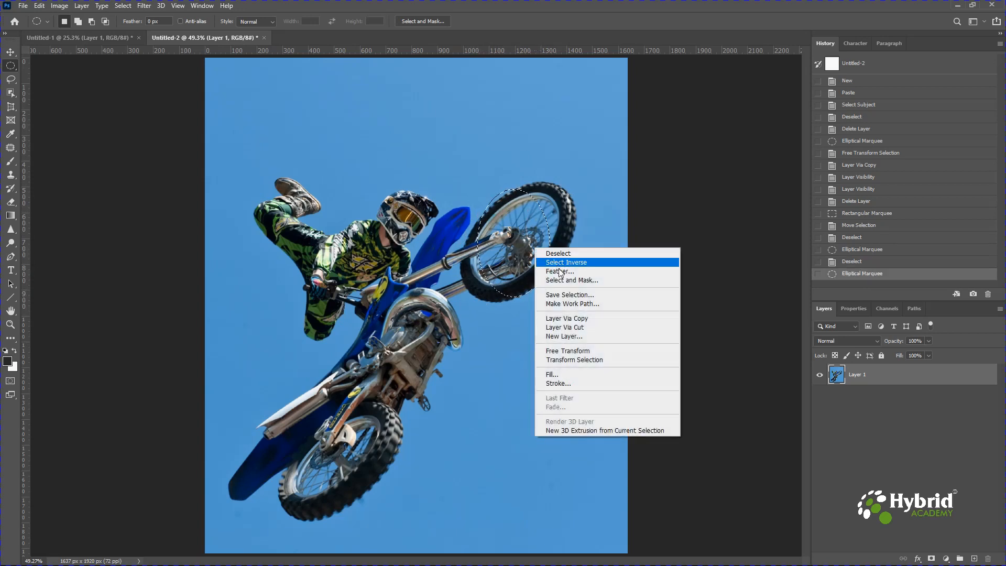
left_click(574, 361)
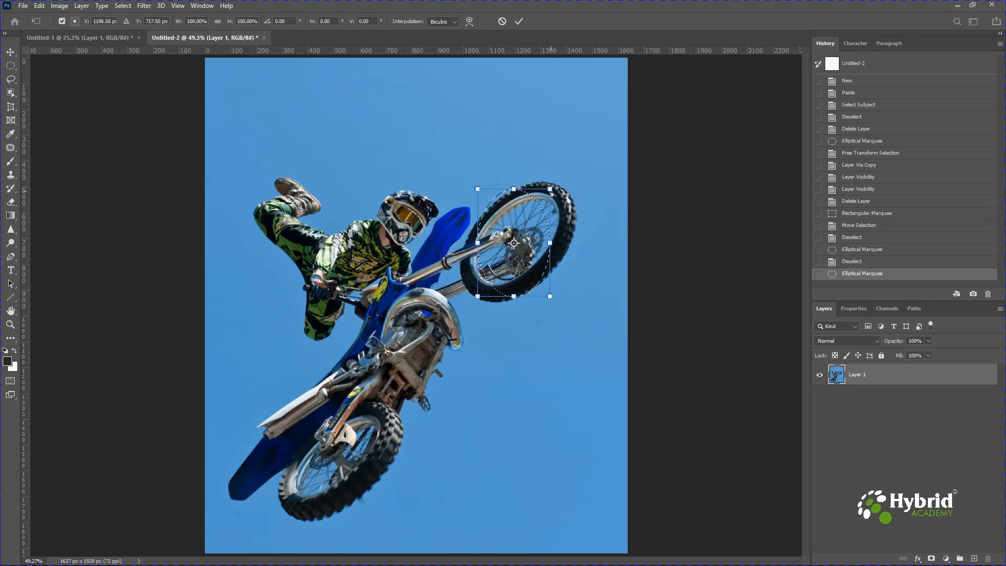
left_click_drag(551, 190, 596, 180)
left_click_drag(477, 296, 449, 310)
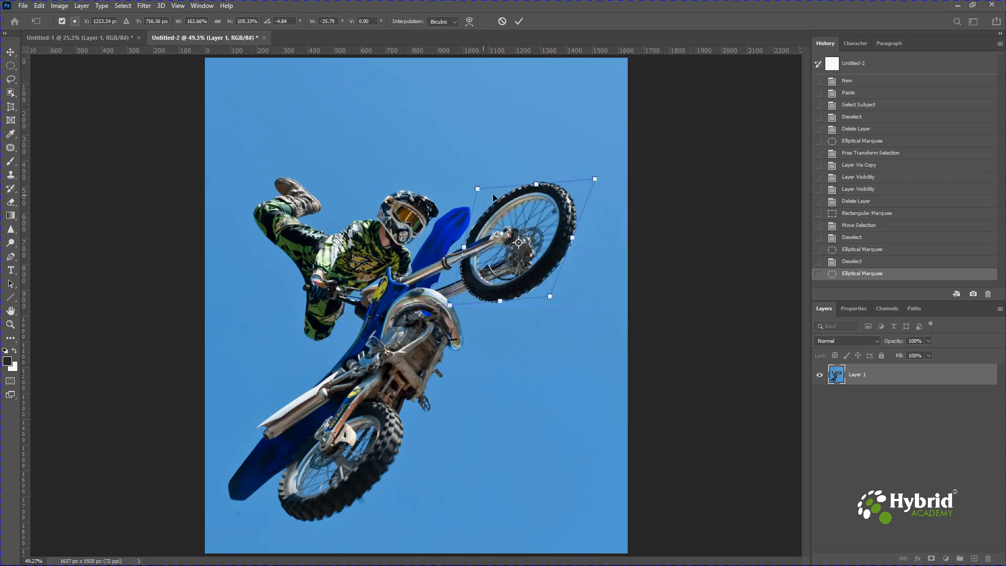
left_click_drag(537, 184, 537, 183)
left_click_drag(549, 299, 549, 296)
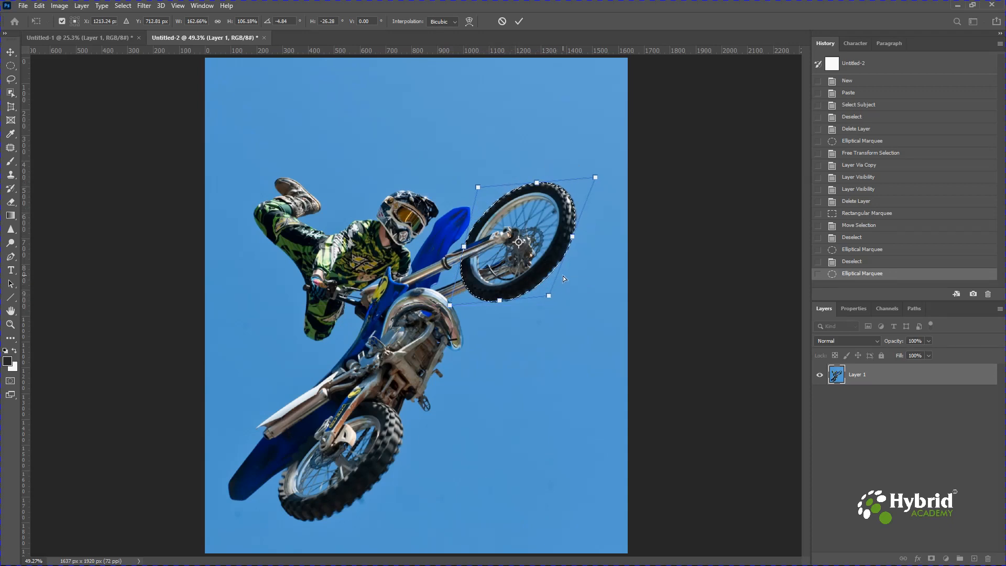
key("Return")
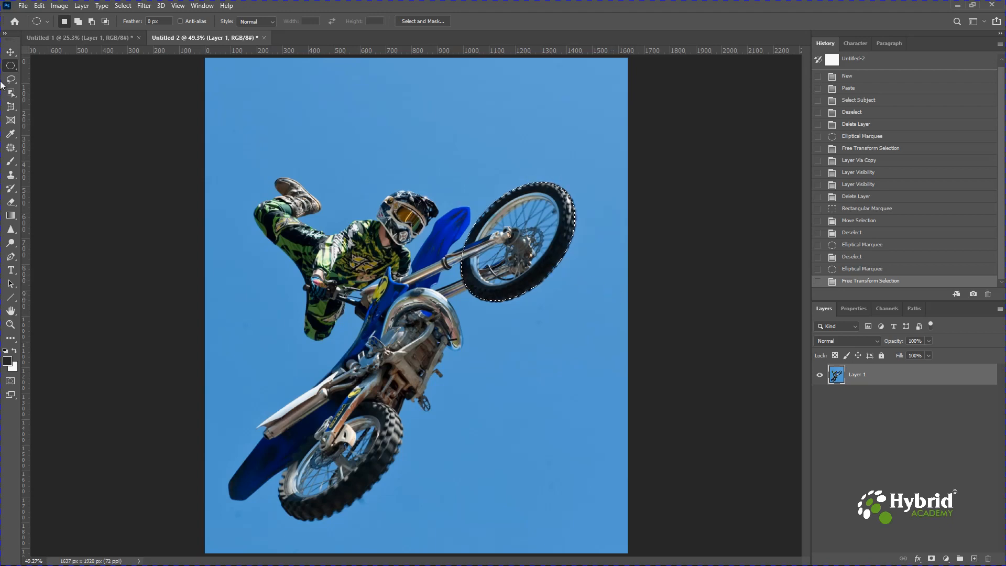
Place a single-row selection across the sky above the rider, replace it with a single-column selection beyond the front wheel, and deselect
right_click(10, 66)
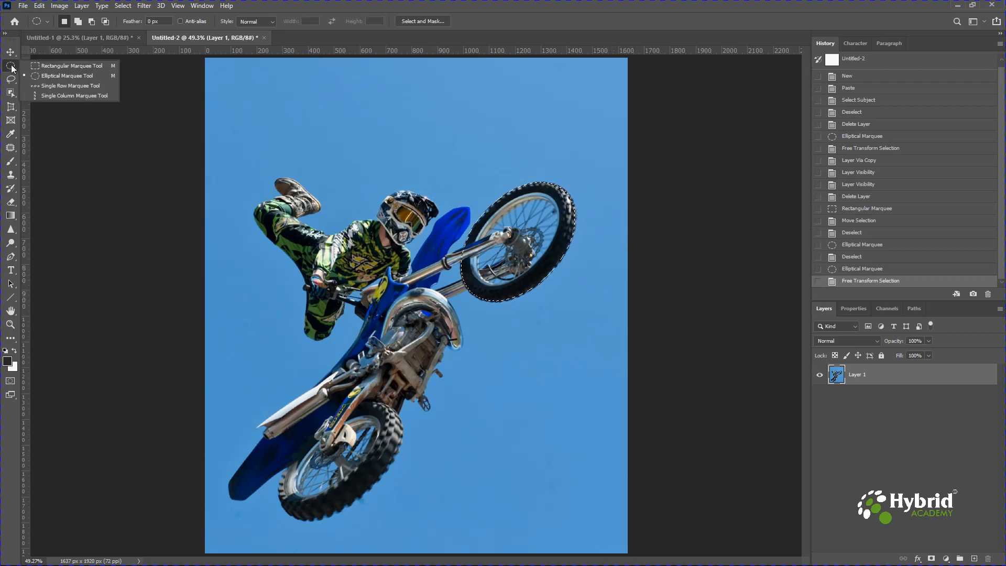
left_click(55, 86)
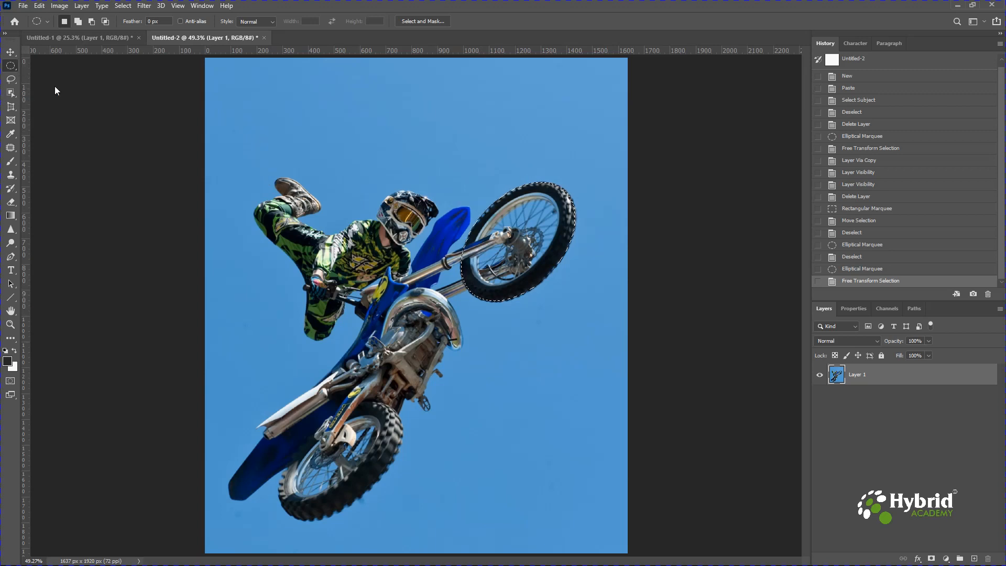
left_click(389, 101)
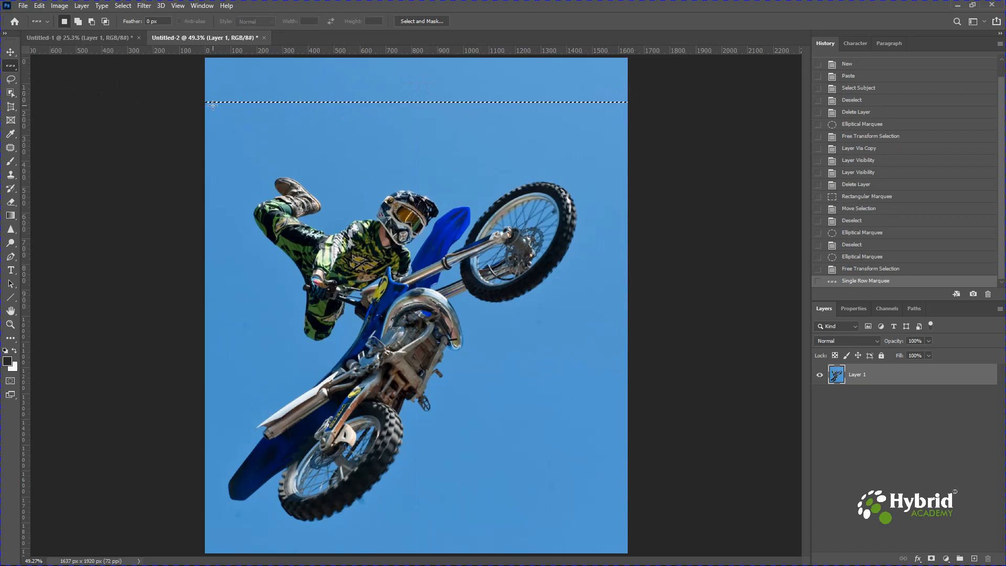
right_click(15, 69)
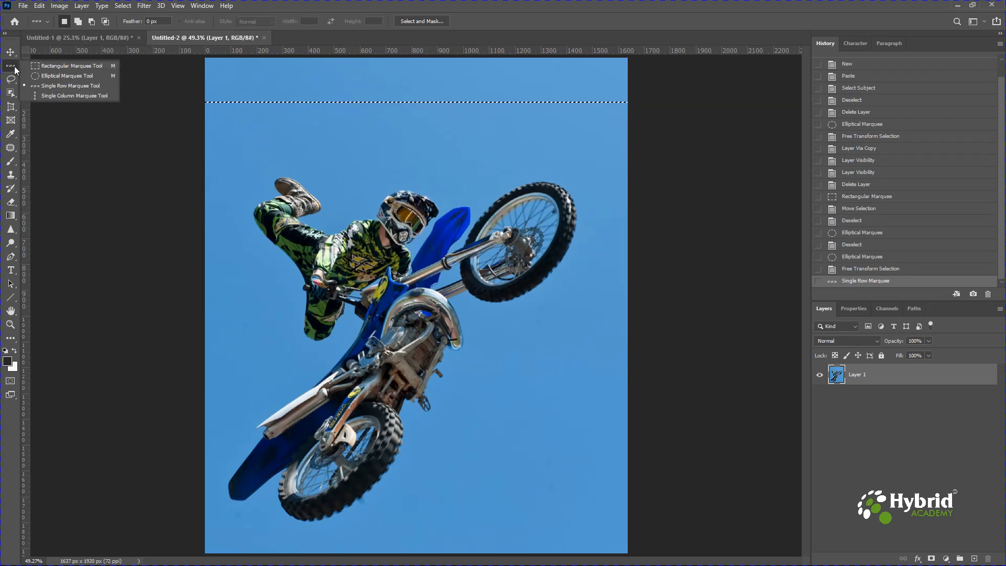
left_click(56, 96)
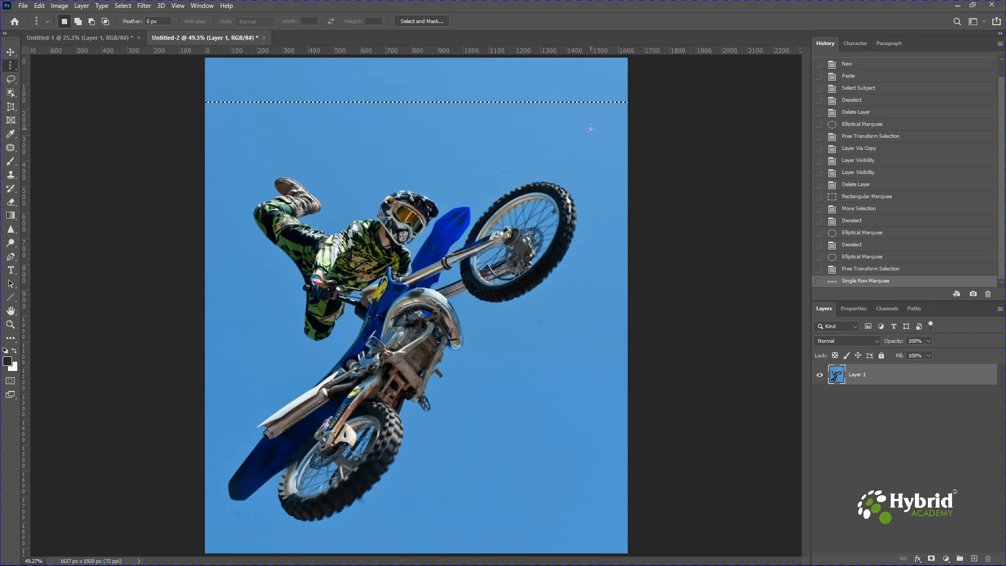
left_click(591, 129)
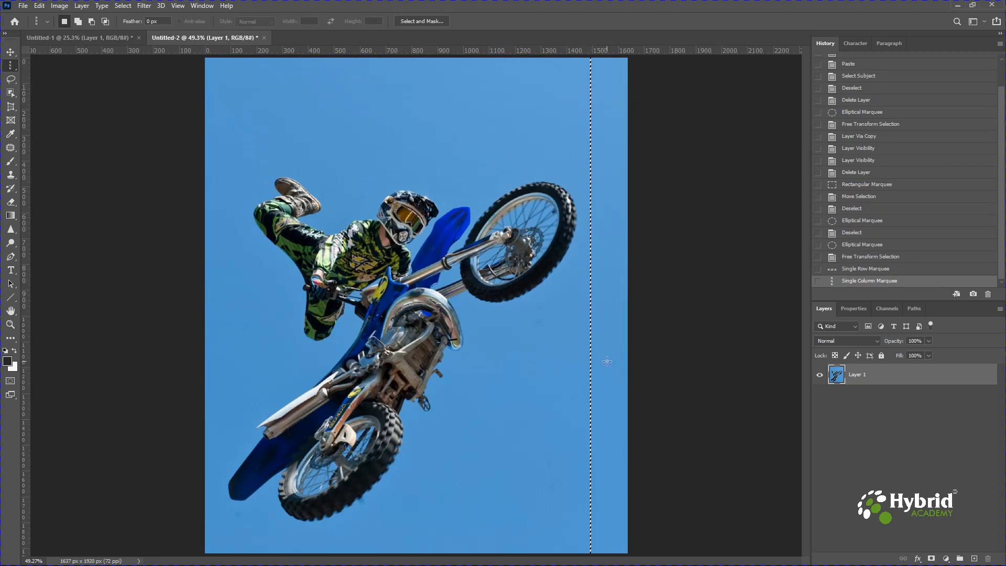
key("ctrl+d")
key("v")
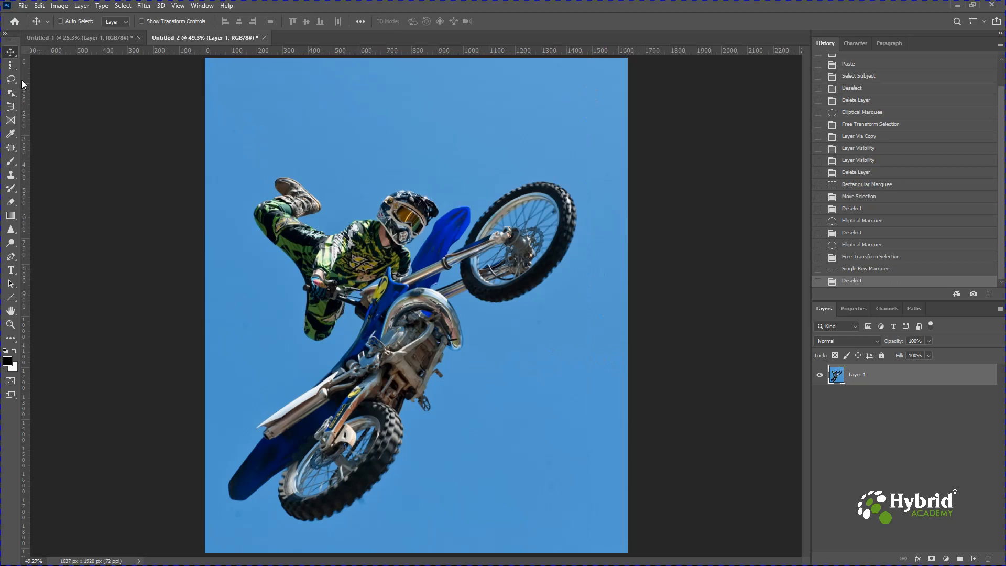
Draw a freehand Lasso selection loosely around the entire rider and motorbike
left_click(10, 81)
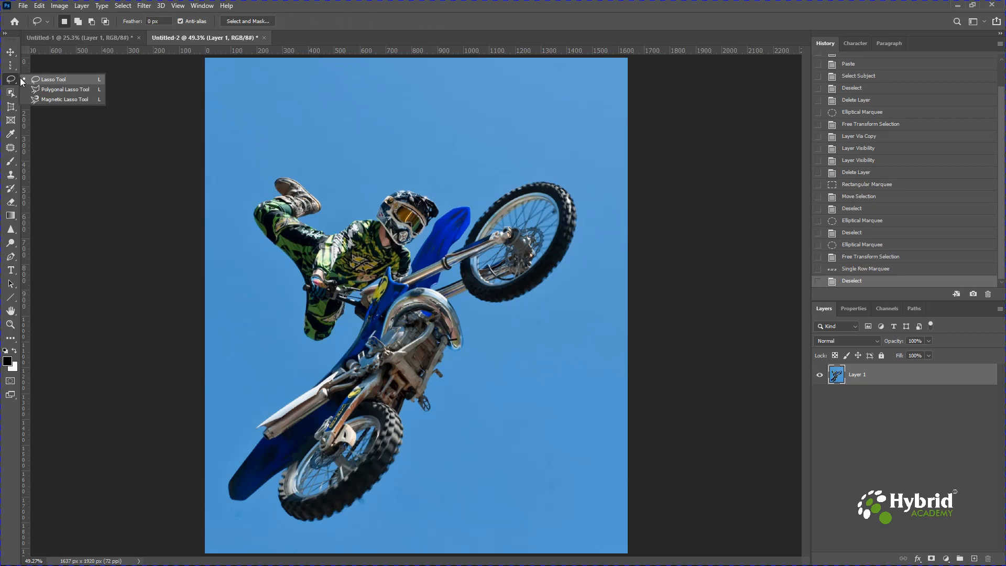
left_click(49, 81)
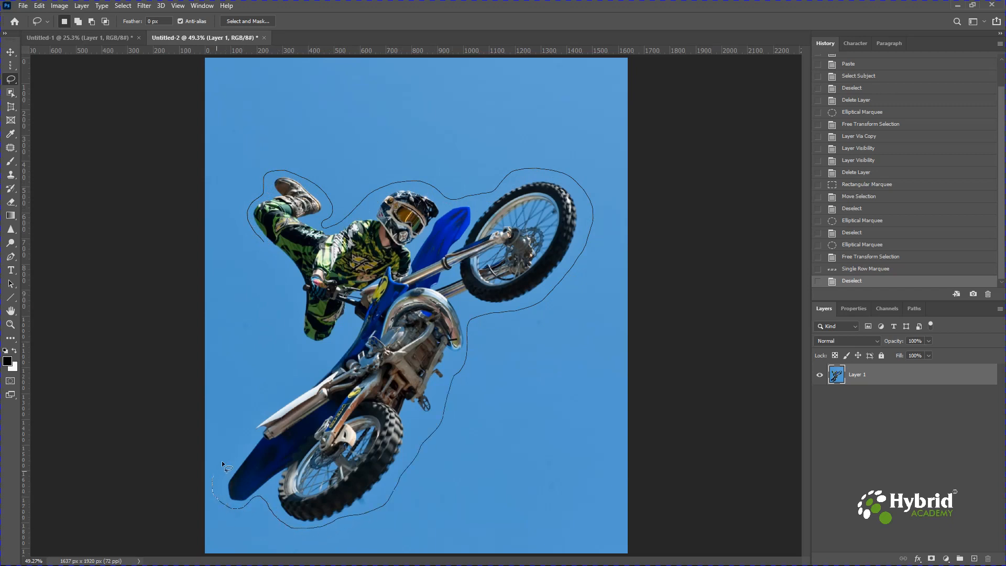
left_click_drag(316, 347, 291, 318)
left_click_drag(267, 246, 267, 247)
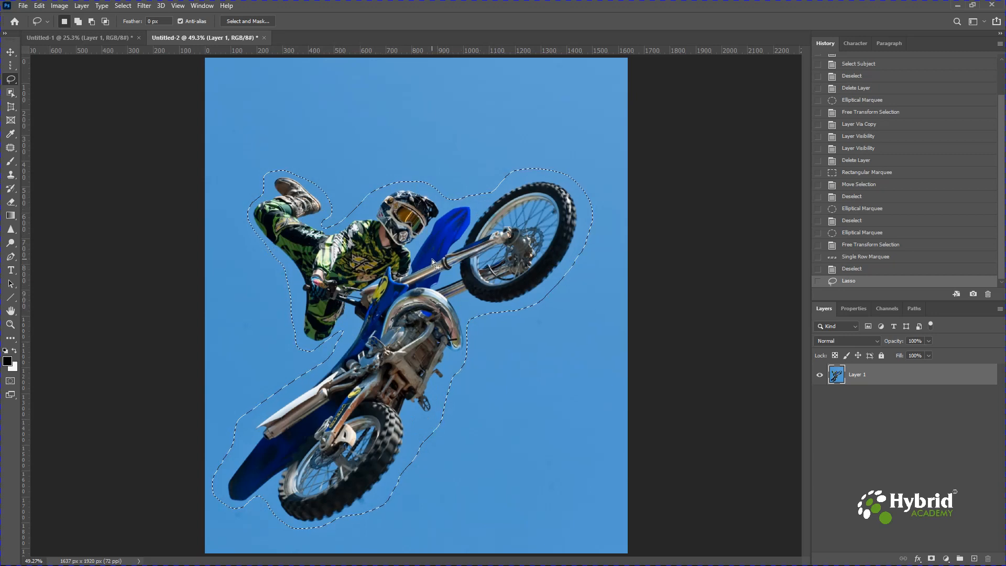
Try moving the lassoed rider and motorbike slightly downward, undo the move, and clear the selection
left_click(10, 52)
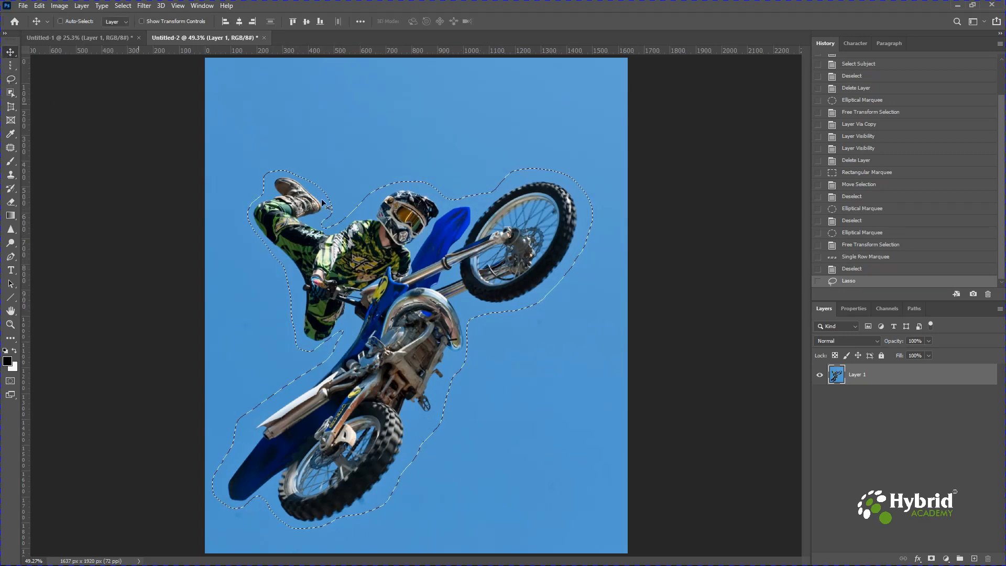
left_click_drag(436, 276, 435, 299)
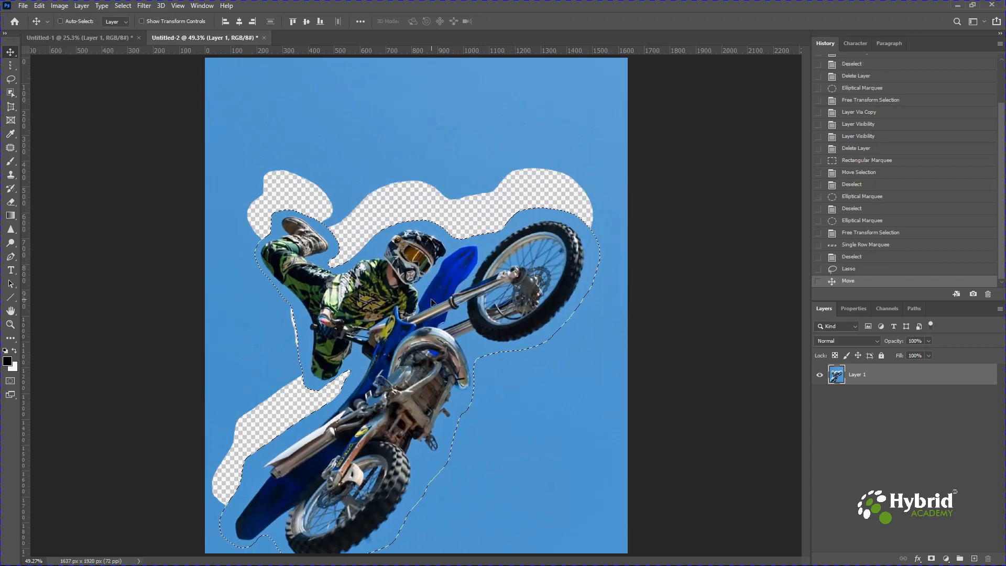
key("ctrl+z")
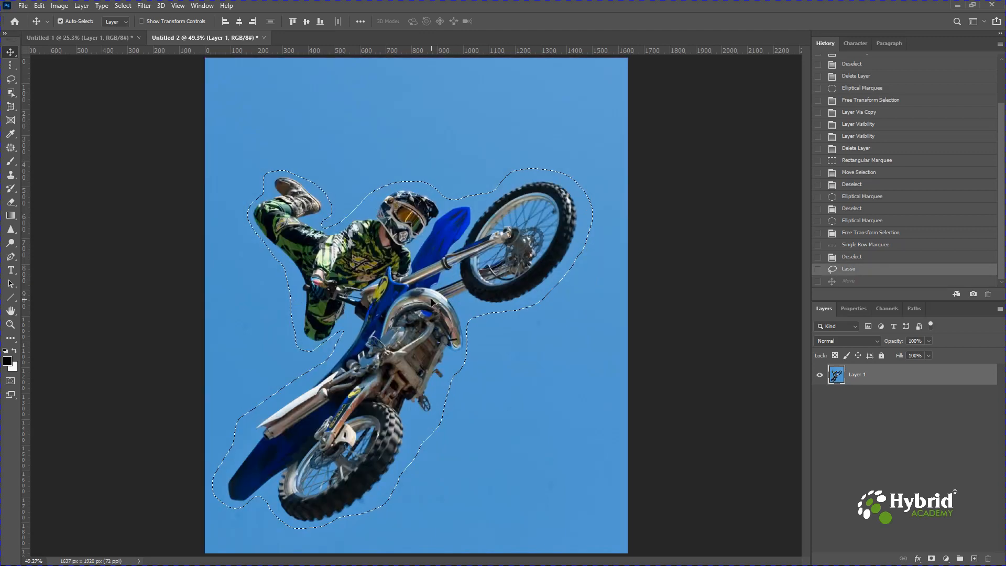
key("ctrl+d")
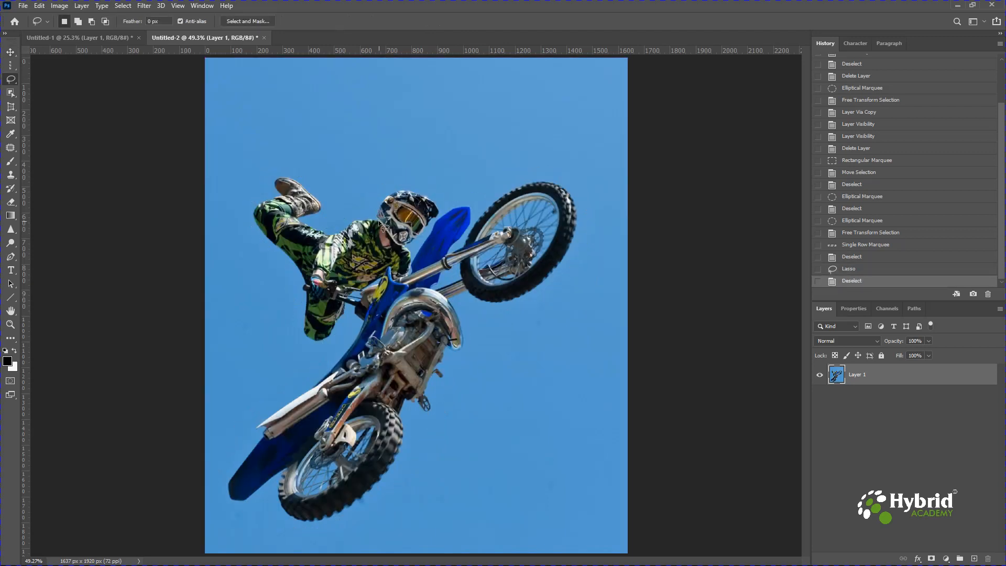
Draw a small freehand Lasso selection around the rider's helmet and undo it
mouse_move(379, 223)
left_mouse_down()
mouse_move(379, 210)
mouse_move(403, 195)
mouse_move(436, 204)
mouse_move(407, 246)
left_mouse_up()
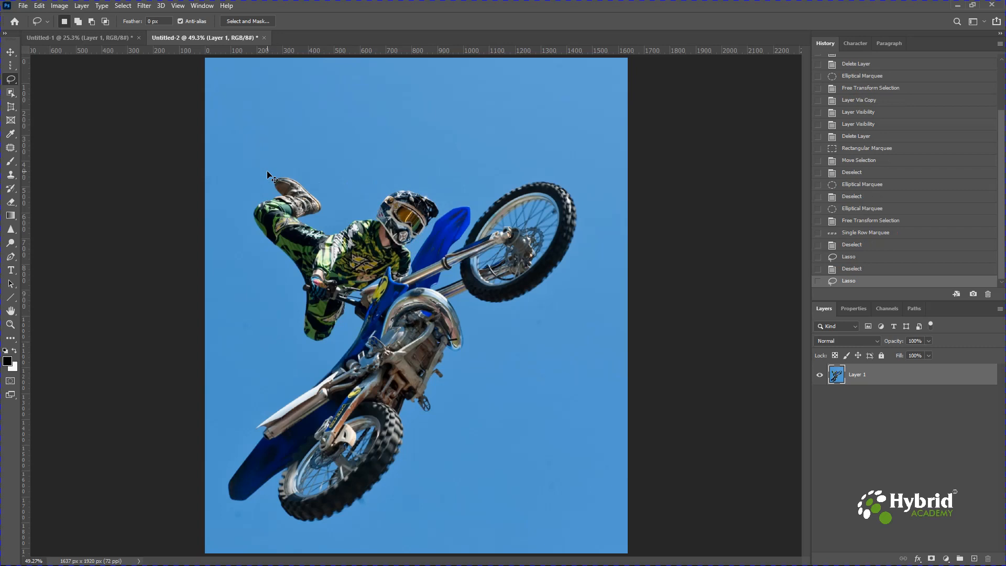
key("ctrl+z")
Outline the rider and motorbike with a closed Polygonal Lasso selection, and undo that selection
right_click(12, 81)
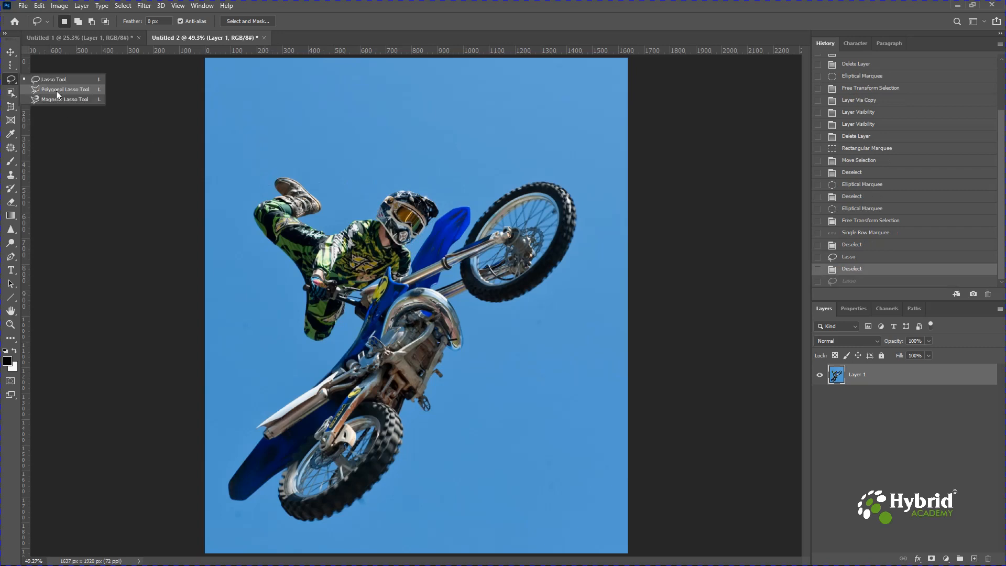
left_click(56, 91)
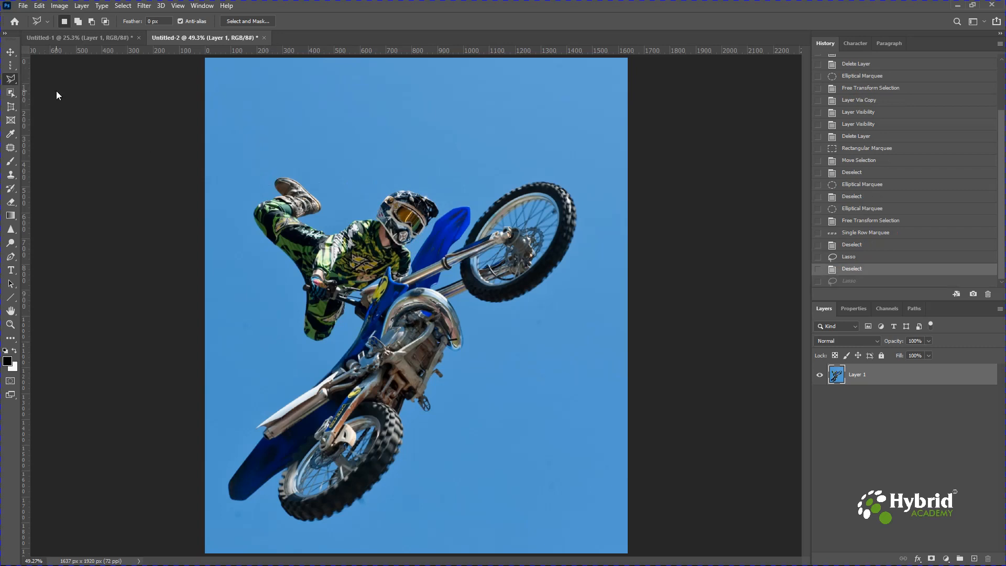
left_click(256, 204)
left_click(275, 186)
left_click(275, 179)
left_click(280, 175)
left_click(327, 229)
left_click(466, 361)
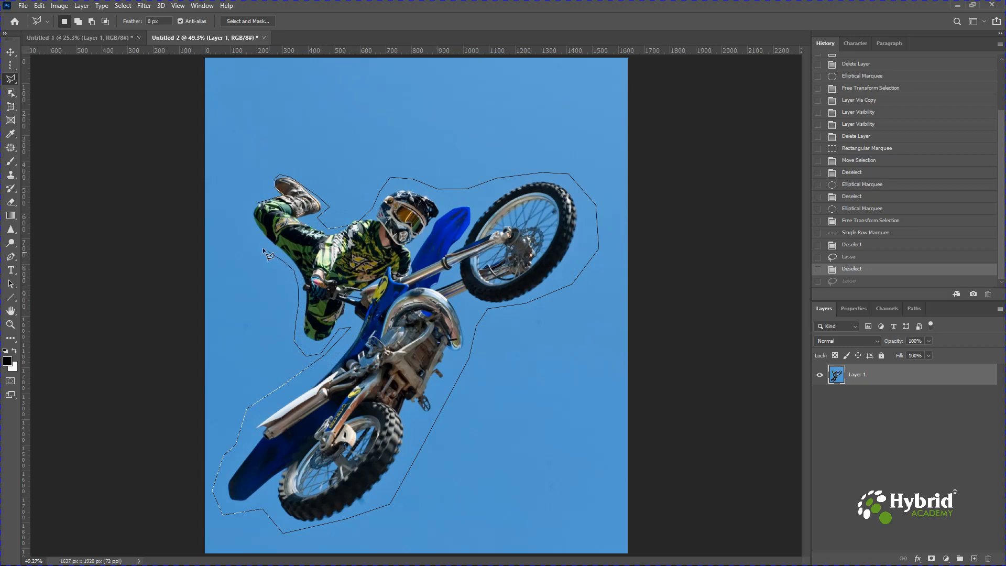
left_click(253, 196)
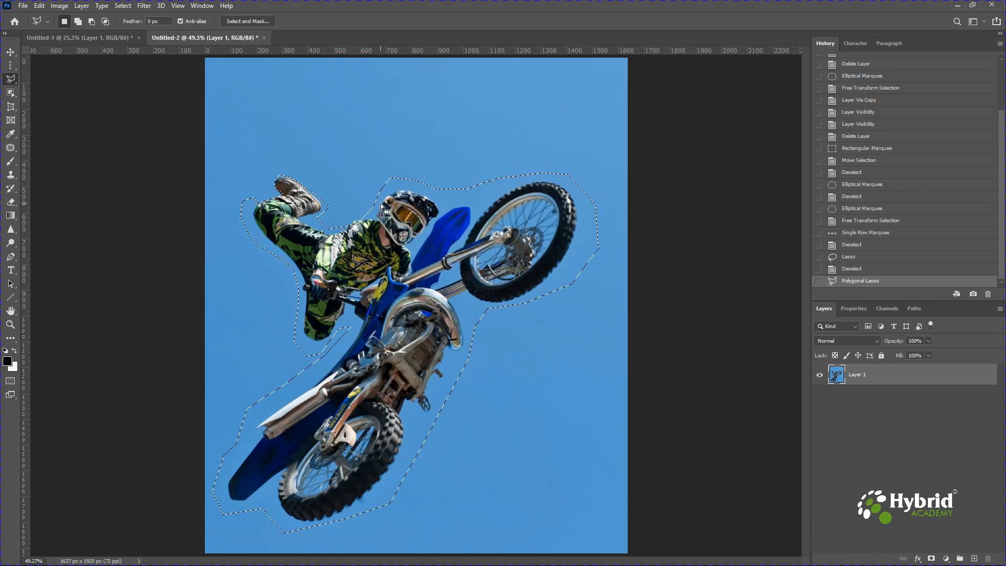
key("ctrl+z")
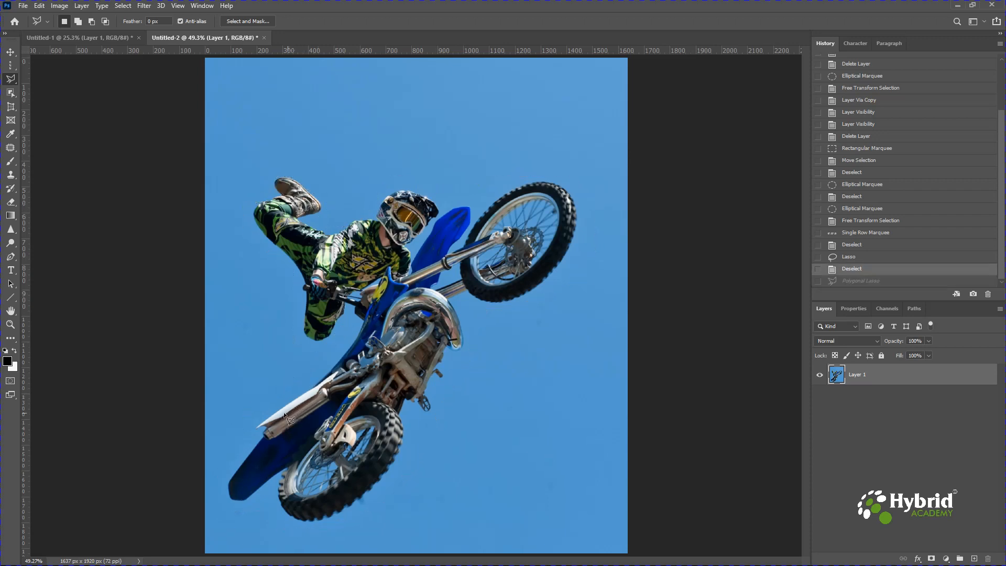
Select the strip of sky alongside the exhaust and rear fender with the Polygonal Lasso, and deselect it
left_click(256, 425)
left_click(314, 388)
left_click(346, 354)
left_click(354, 313)
left_click(222, 491)
double_click(243, 442)
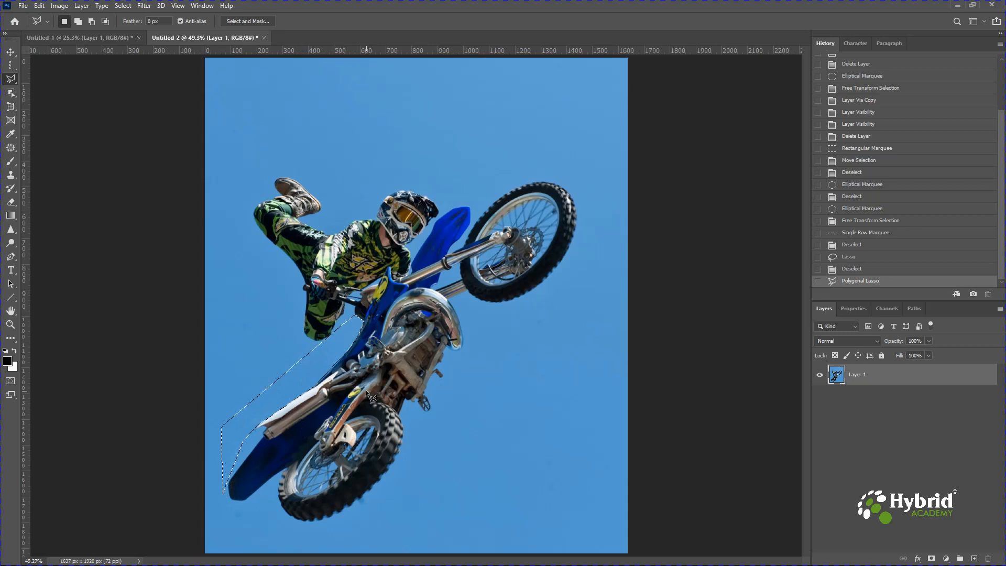
key("ctrl+d")
Trace the rider's leg and the underside edge up to the exhaust with the Magnetic Lasso, and clear that selection
left_click(11, 82)
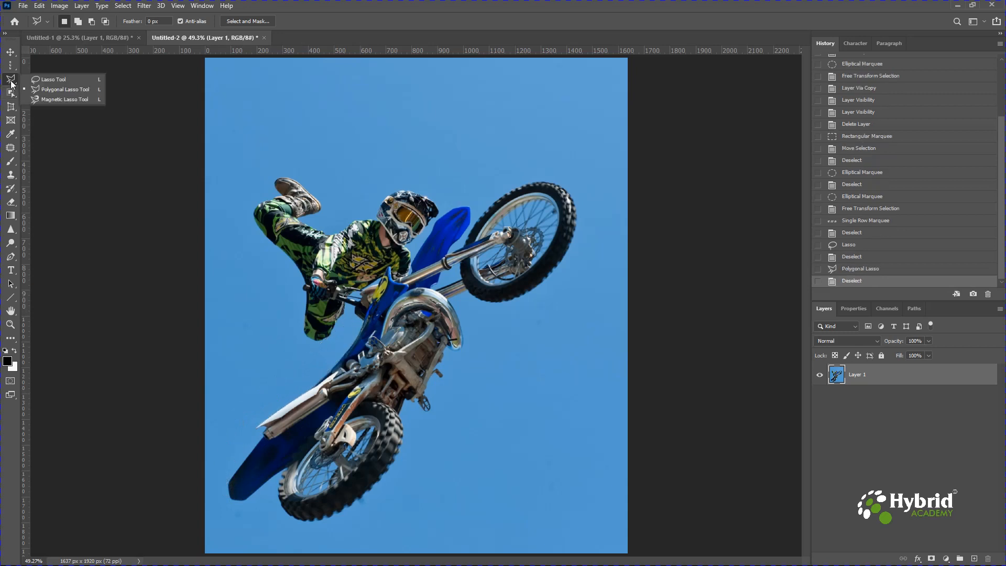
left_click(53, 99)
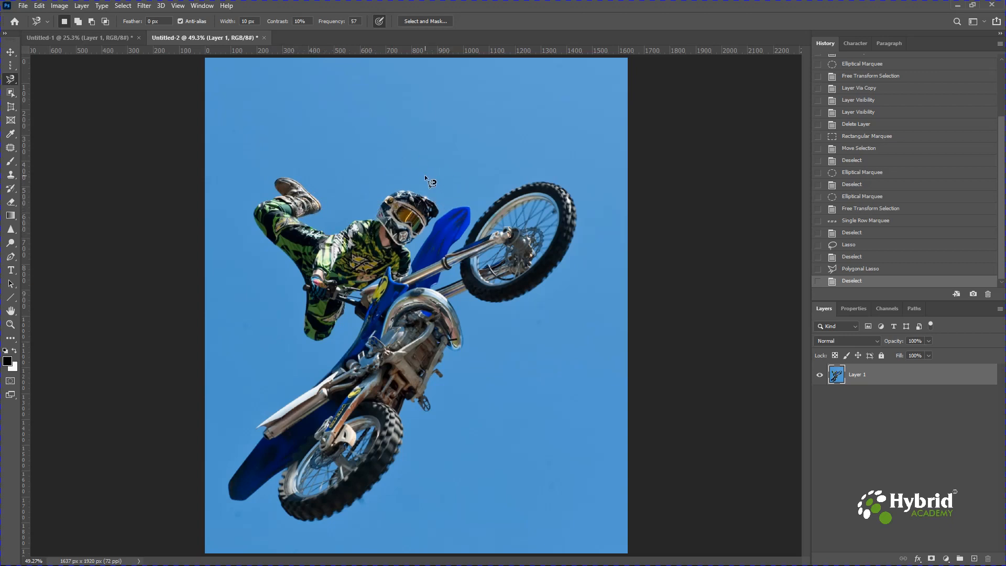
left_click(265, 420)
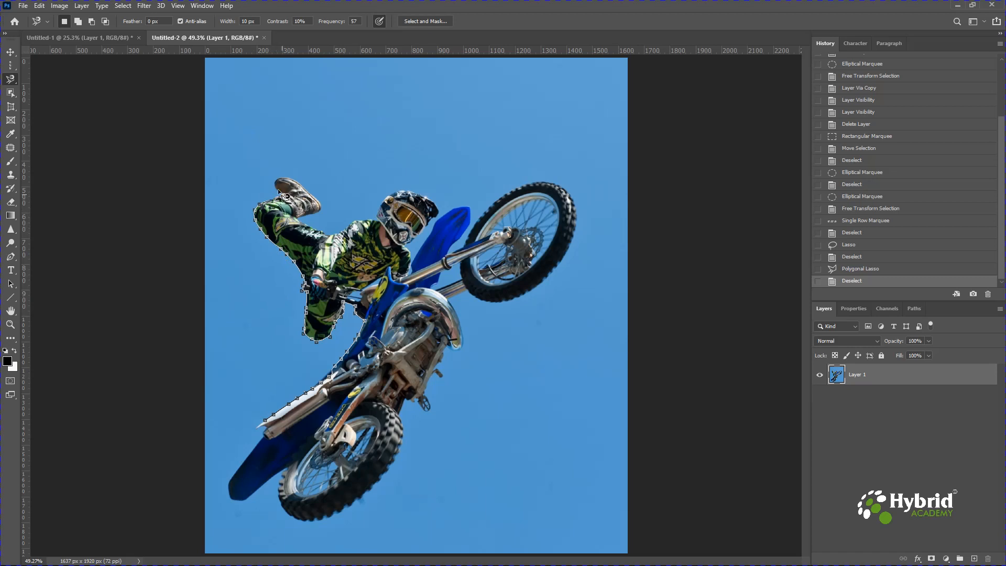
double_click(366, 289)
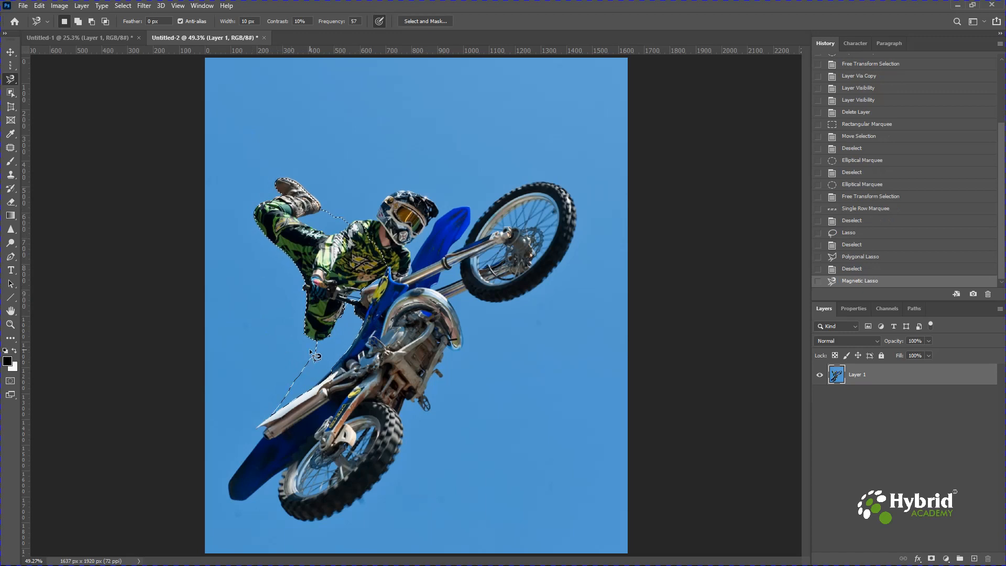
key("ctrl+d")
key("ctrl+z")
Select the front wheel along its tyre edge with the Magnetic Lasso, and deselect it
left_click(483, 213)
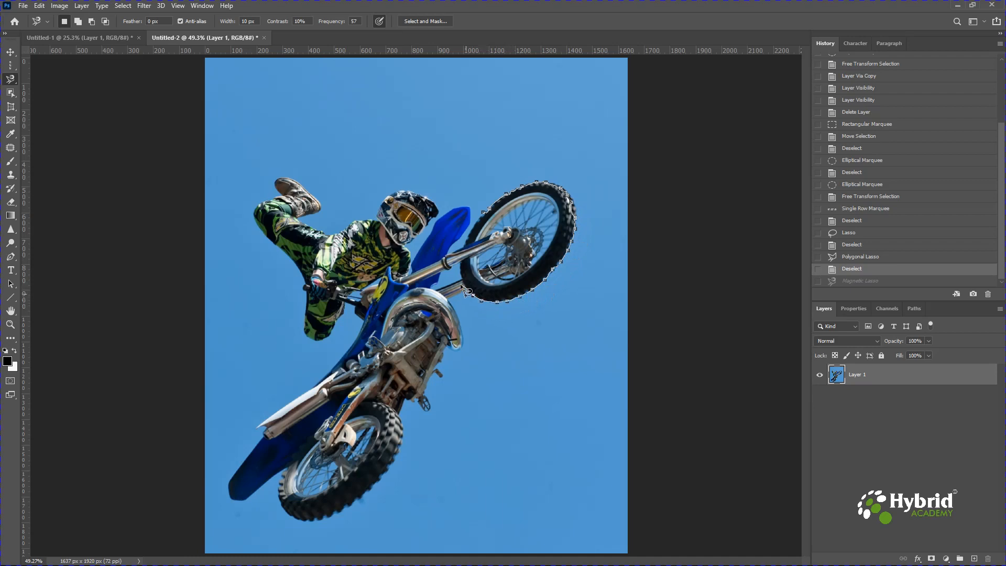
double_click(463, 248)
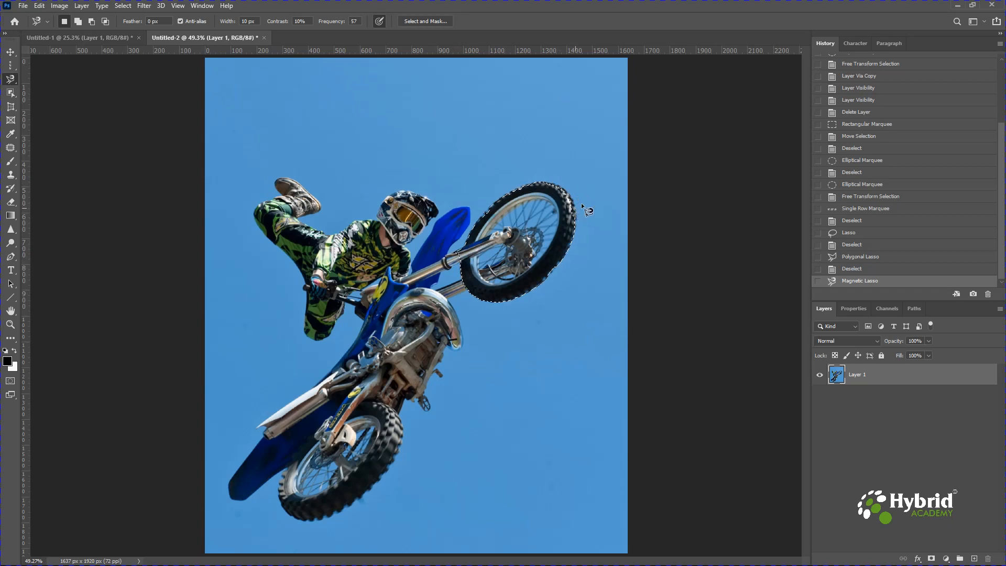
key("ctrl+plus")
key("ctrl+plus")
key("ctrl+plus")
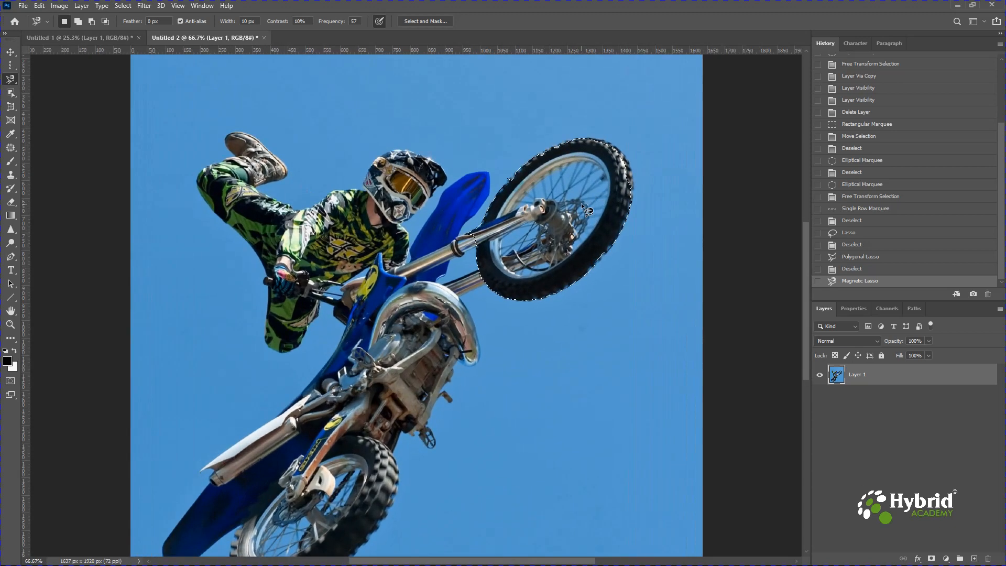
key("ctrl+plus")
key("space")
left_click_drag(659, 178, 222, 511)
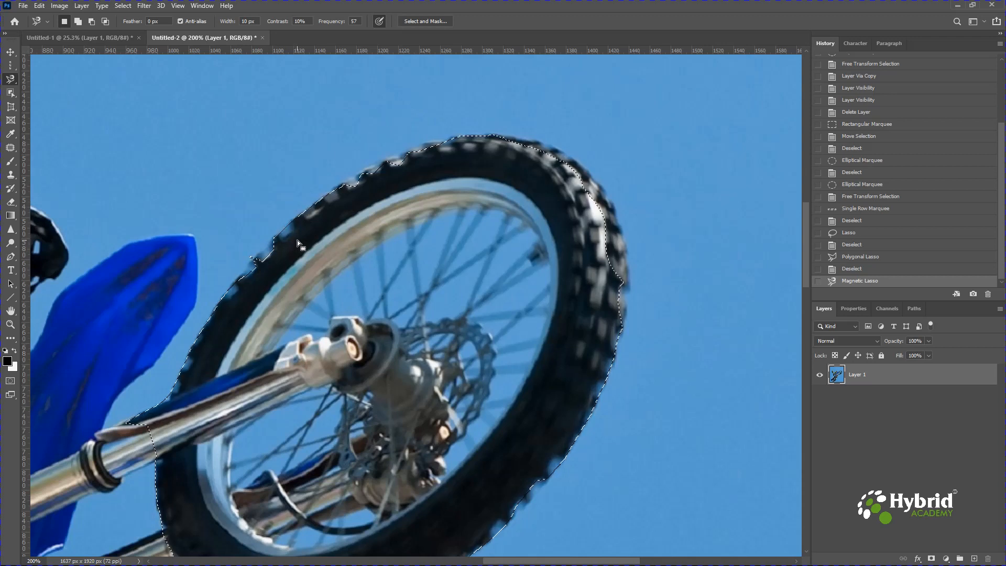
key("ctrl+0")
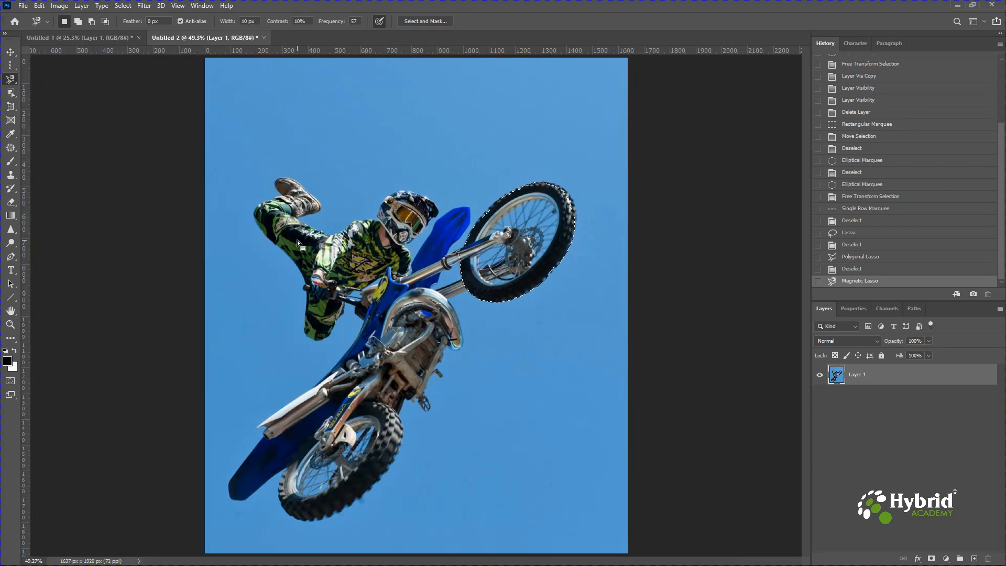
key("ctrl+d")
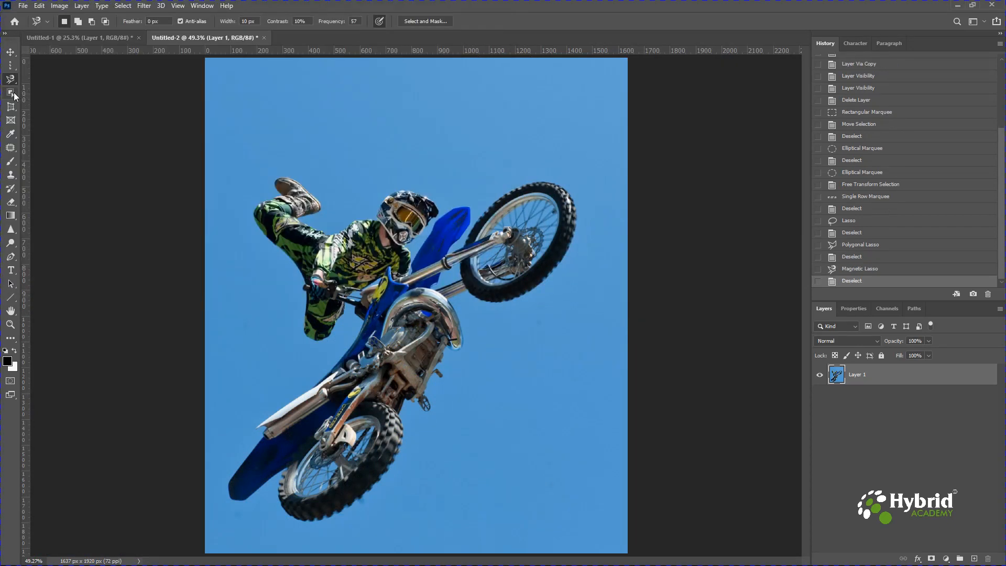
Select the whole rider and motorbike with the Object Selection tool in Rectangle mode
left_click(14, 95)
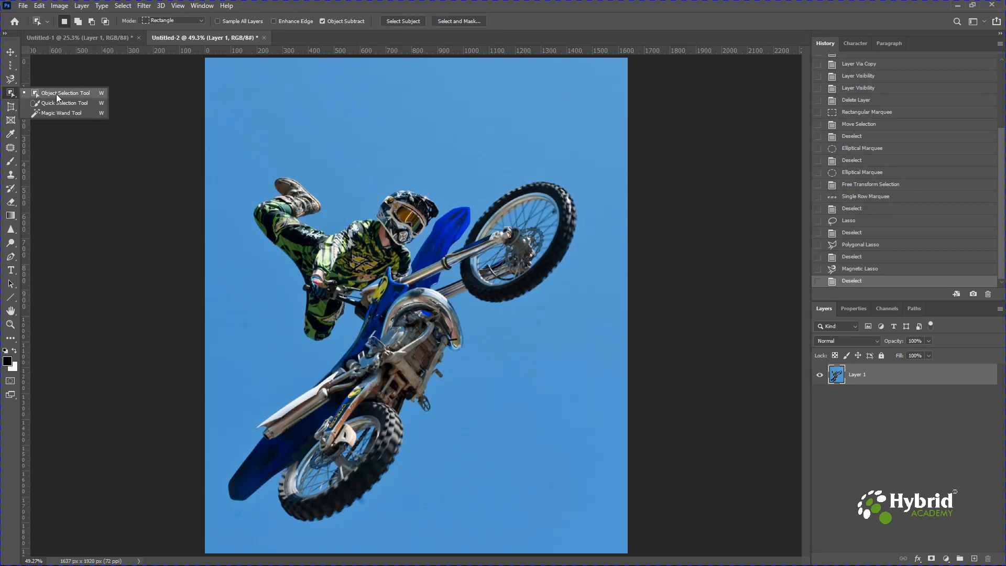
left_click(57, 94)
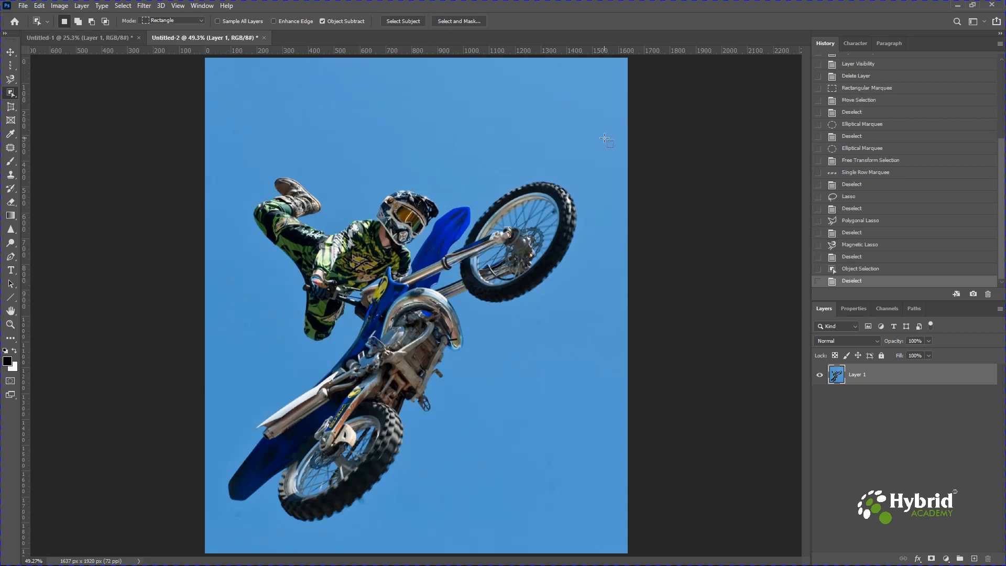
left_click_drag(604, 138, 218, 530)
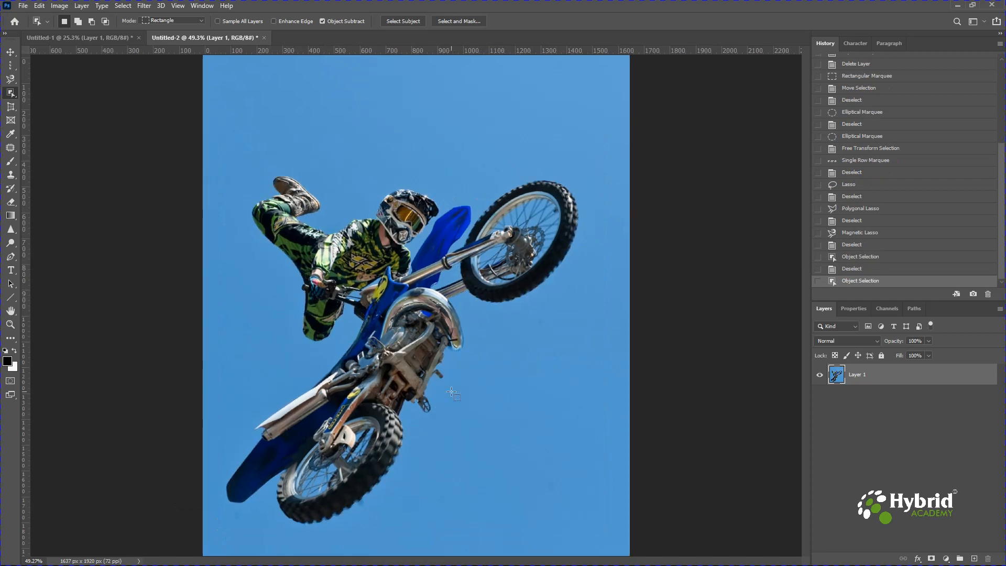
Examine the selection edge up close around the front fork, helmet, rider's body and engine
key("ctrl+1")
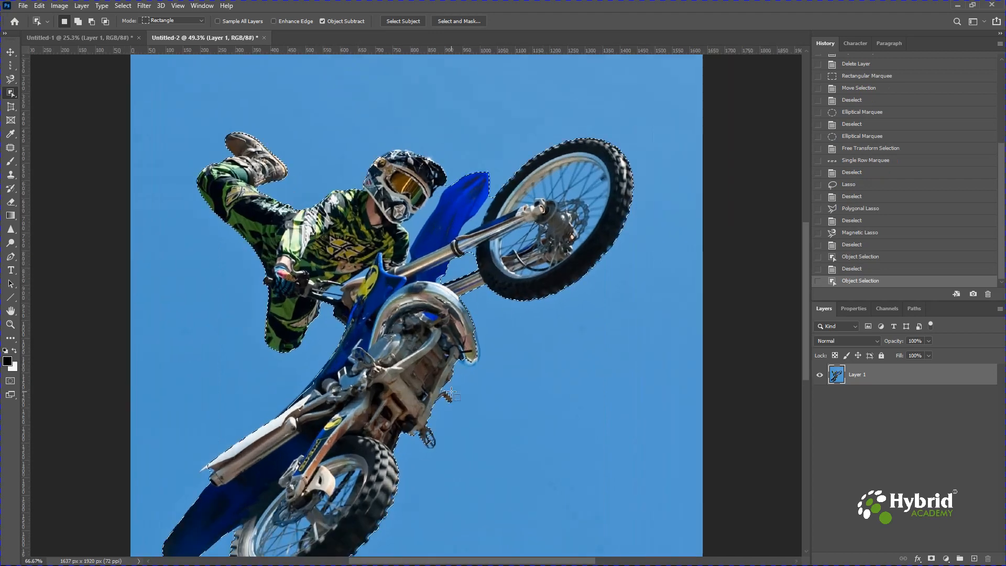
key("ctrl+plus")
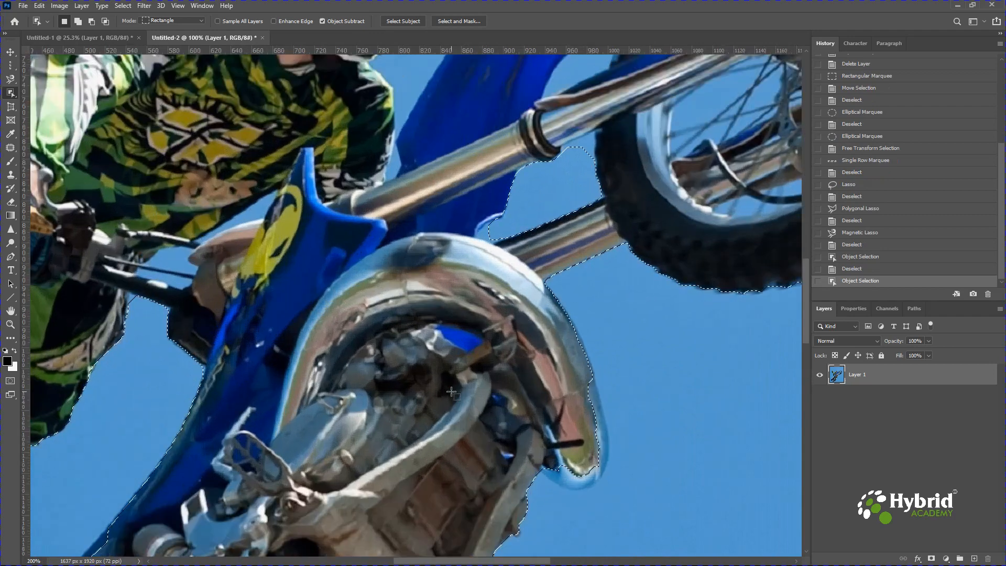
left_click_drag(615, 250, 520, 497)
left_click_drag(278, 258, 566, 255)
left_click_drag(408, 254, 588, 252)
left_click_drag(699, 115, 490, 276)
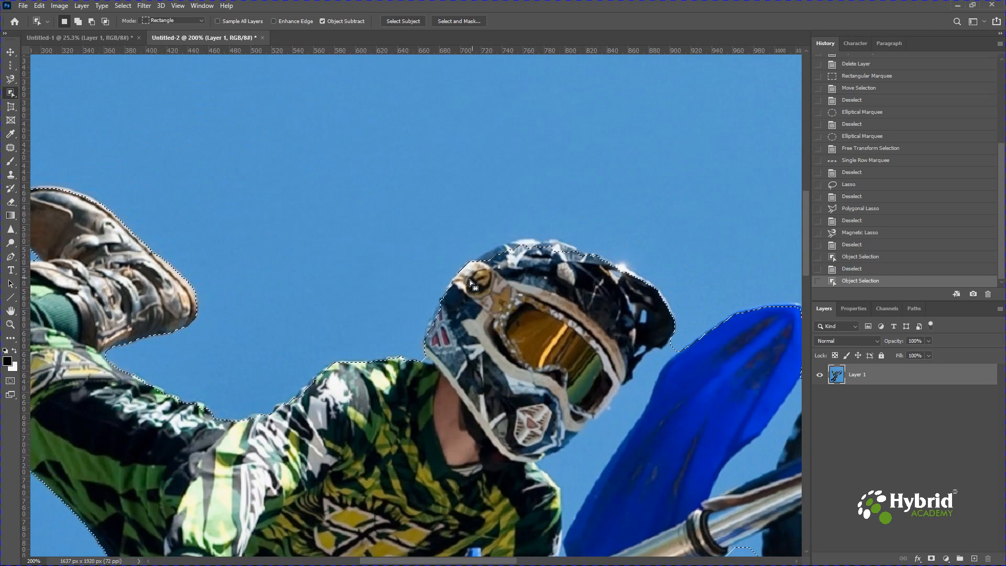
scroll(455, 388, "down", 5)
scroll(455, 387, "down", 8)
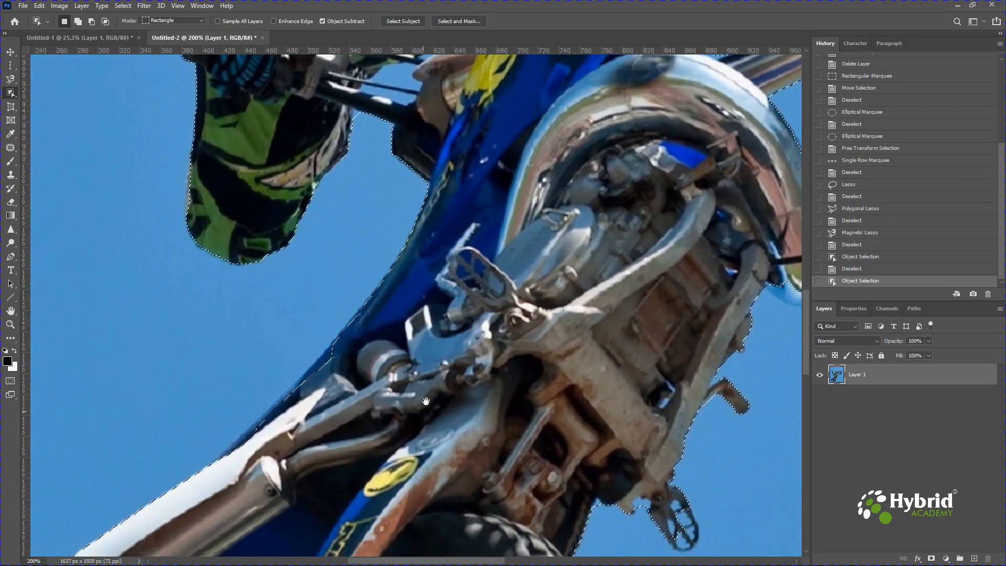
left_click_drag(425, 401, 453, 359)
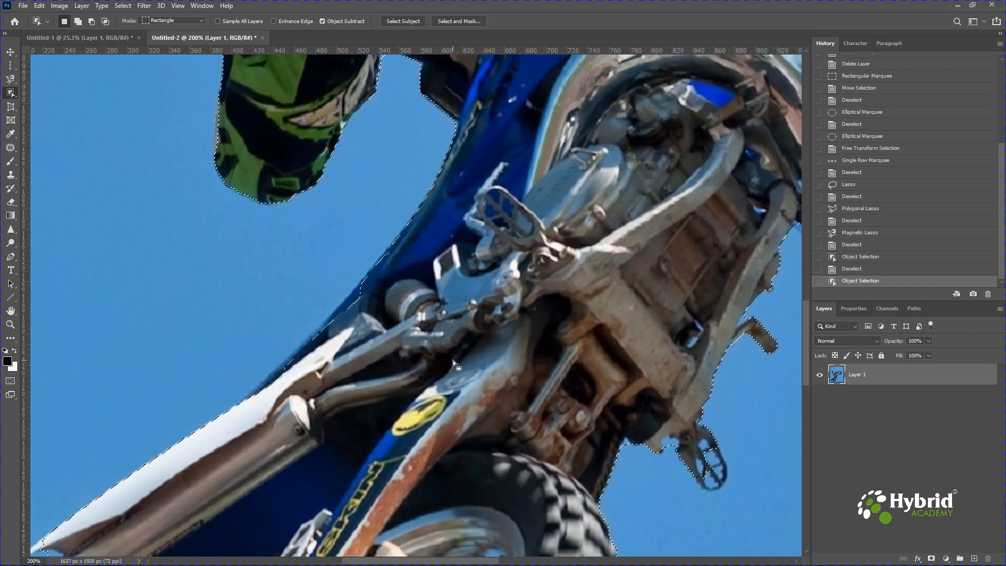
Copy the selected rider and motorbike to a new layer, and add a white-filled layer directly beneath the cutout
key("ctrl+j")
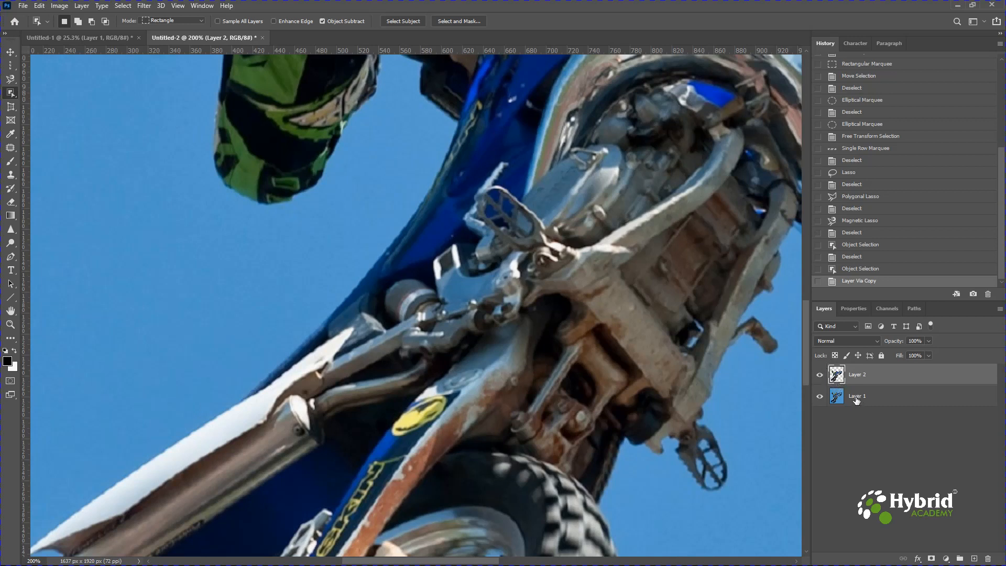
left_click(880, 404)
left_click(974, 559)
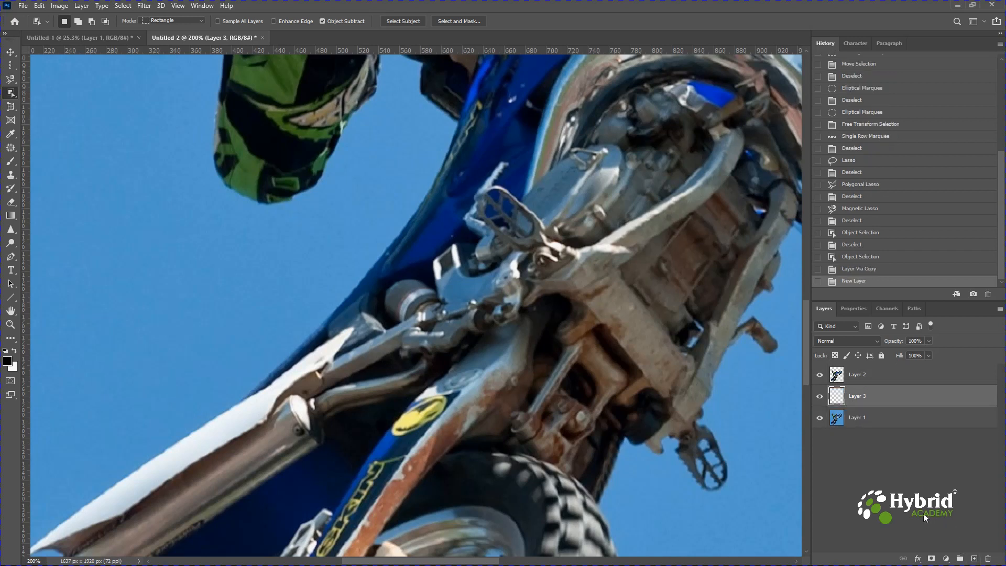
key("ctrl+BackSpace")
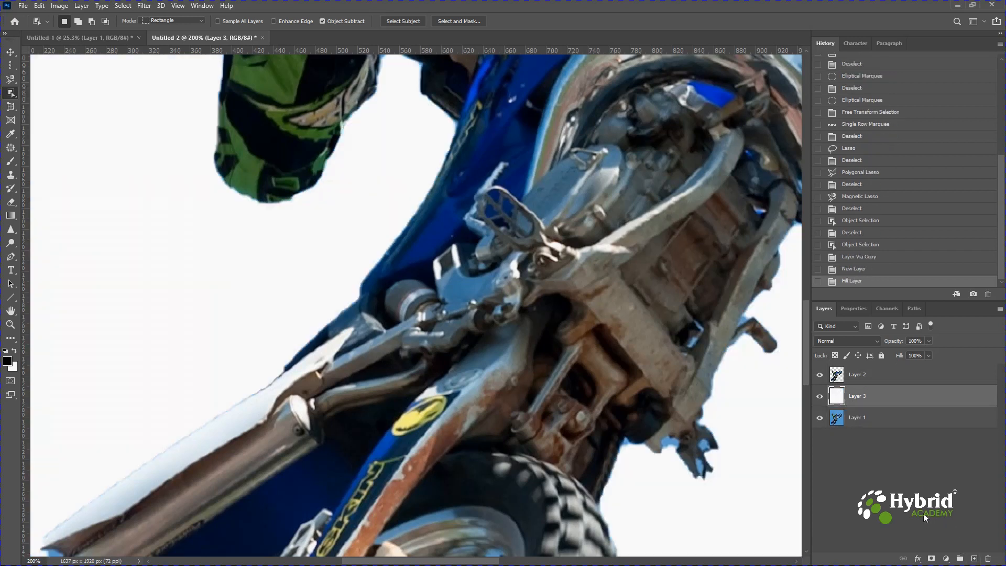
left_click(871, 379)
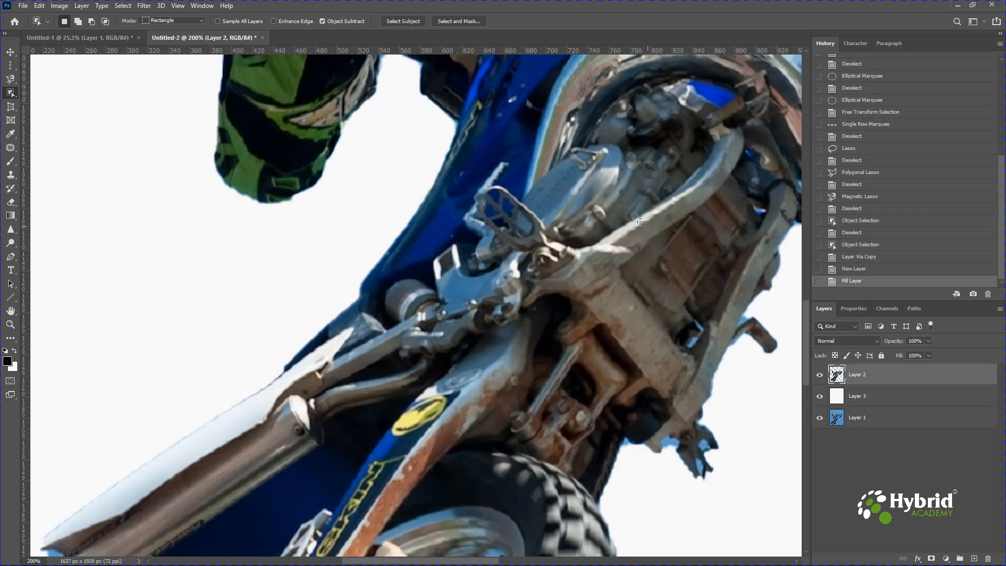
Examine the cutout's edges against the white background around the helmet, front fork, engine, rear fender and rear wheel
left_click_drag(596, 160, 593, 437)
left_click_drag(594, 280, 530, 401)
left_click_drag(559, 243, 420, 244)
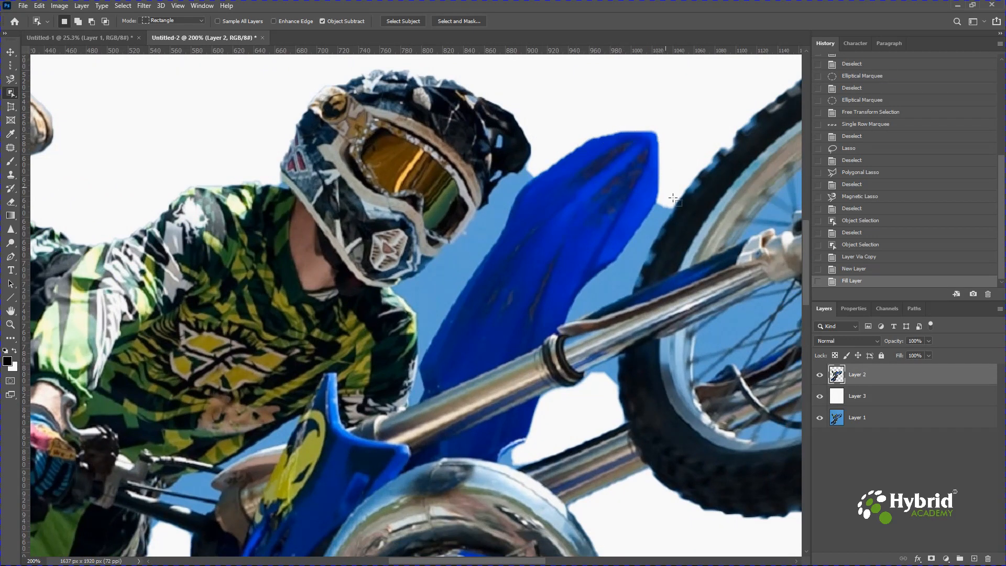
left_click_drag(620, 211, 625, 18)
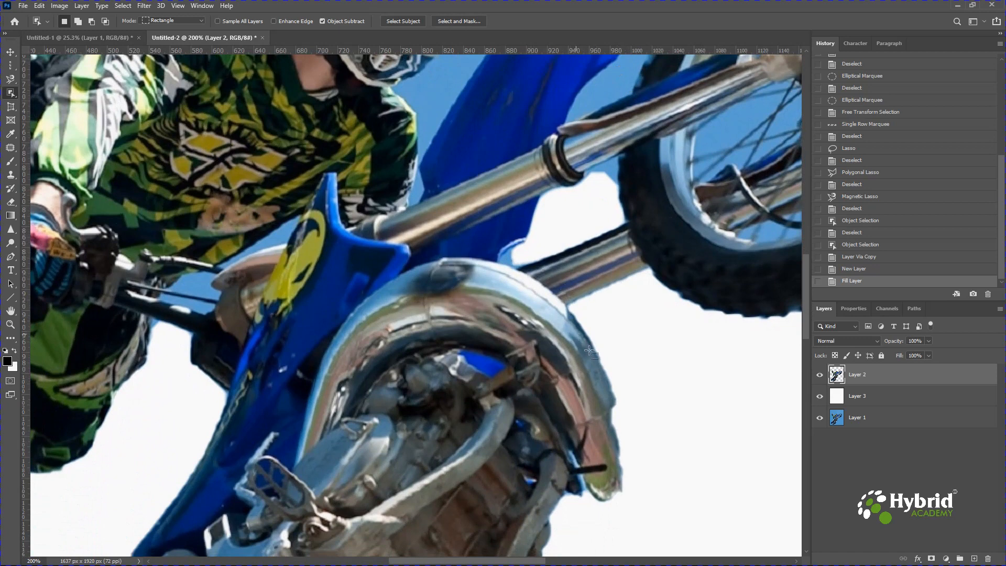
left_click_drag(598, 409, 580, 168)
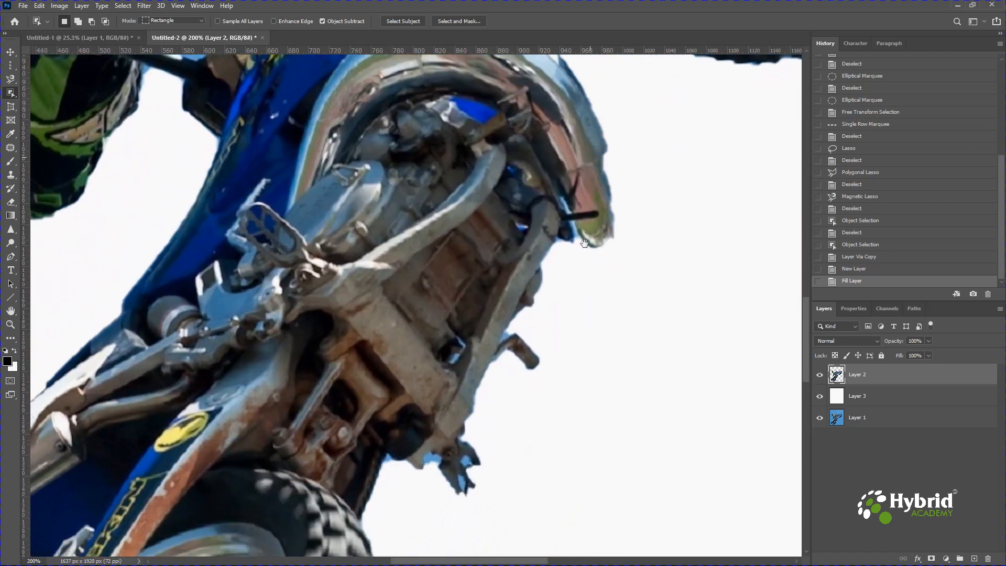
key("ctrl+plus")
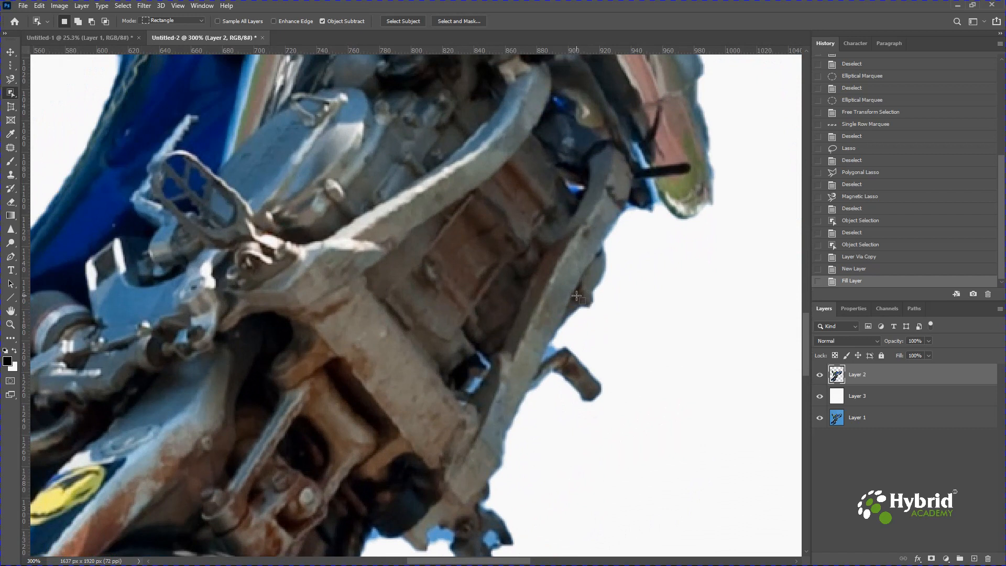
left_click_drag(549, 373, 610, 178)
left_click_drag(521, 336, 564, 191)
mouse_move(474, 382)
left_mouse_down()
mouse_move(609, 274)
mouse_move(587, 241)
left_mouse_up()
left_click_drag(454, 367, 605, 235)
mouse_move(480, 401)
left_mouse_down()
mouse_move(539, 377)
mouse_move(635, 361)
left_mouse_up()
left_click_drag(403, 341, 446, 414)
left_click_drag(397, 269, 352, 320)
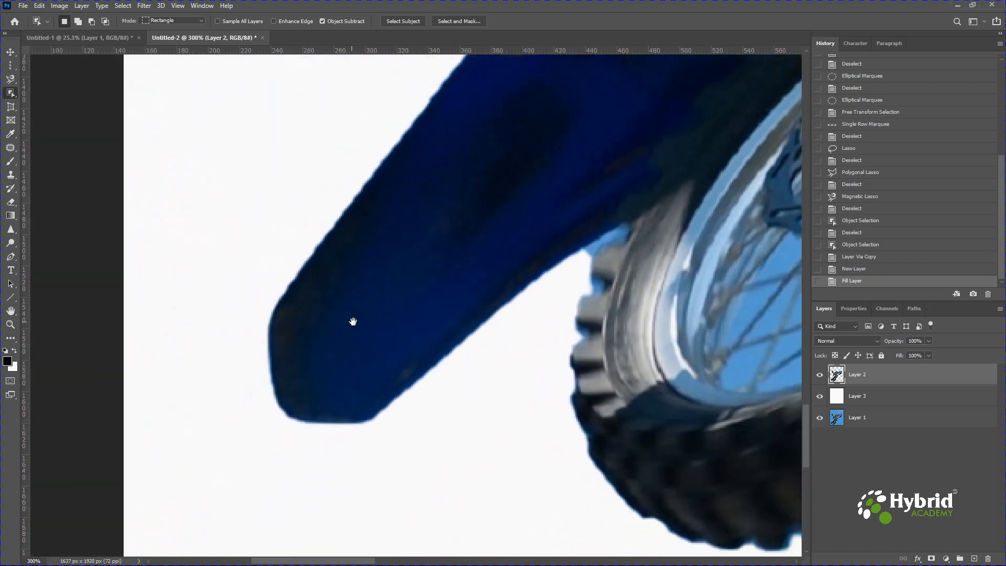
key("ctrl+0")
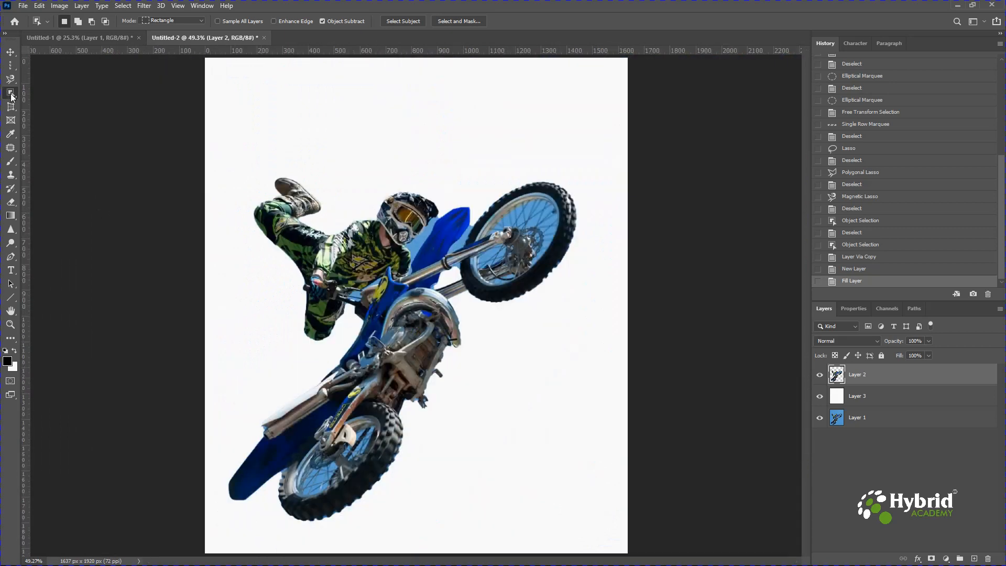
Hide the cutout layer and the white layer, and make the original photo on Layer 1 active
left_click(819, 378)
left_click(819, 395)
left_click(864, 419)
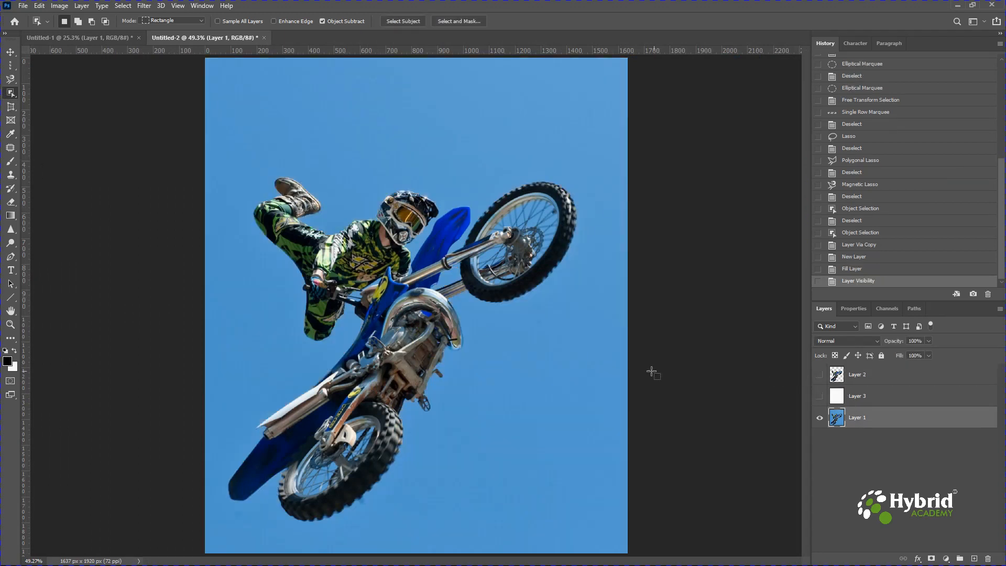
Select all the blue sky around the rider and motorbike using the Quick Selection tool with a brush size of 45
right_click(14, 97)
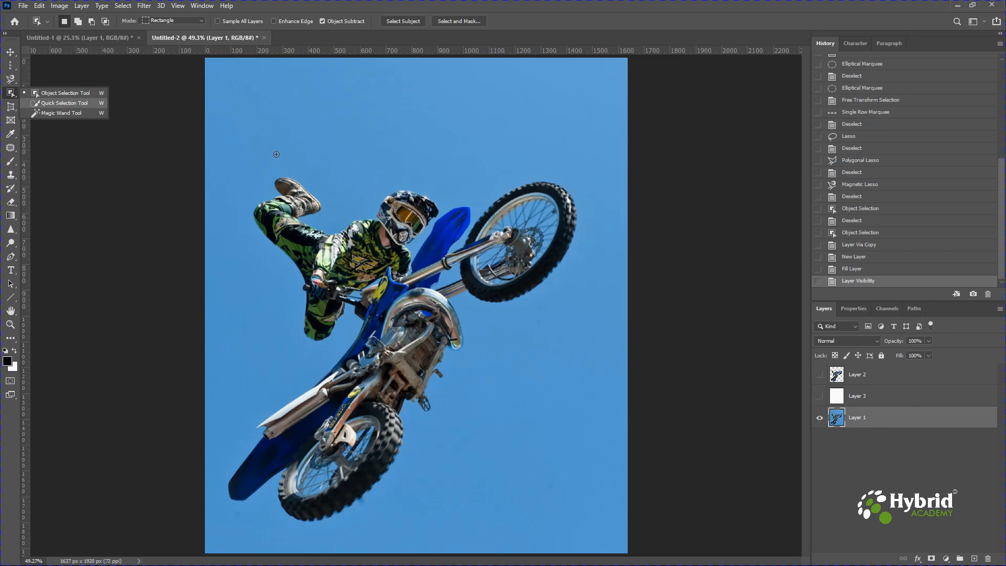
left_click(65, 102)
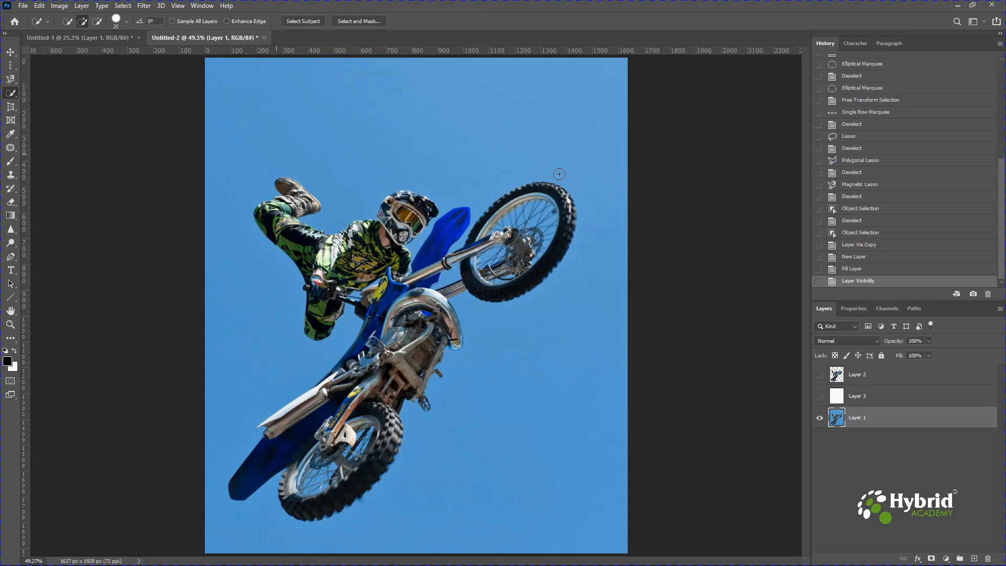
key("bracketright")
key("bracketright")
left_click_drag(559, 174, 491, 145)
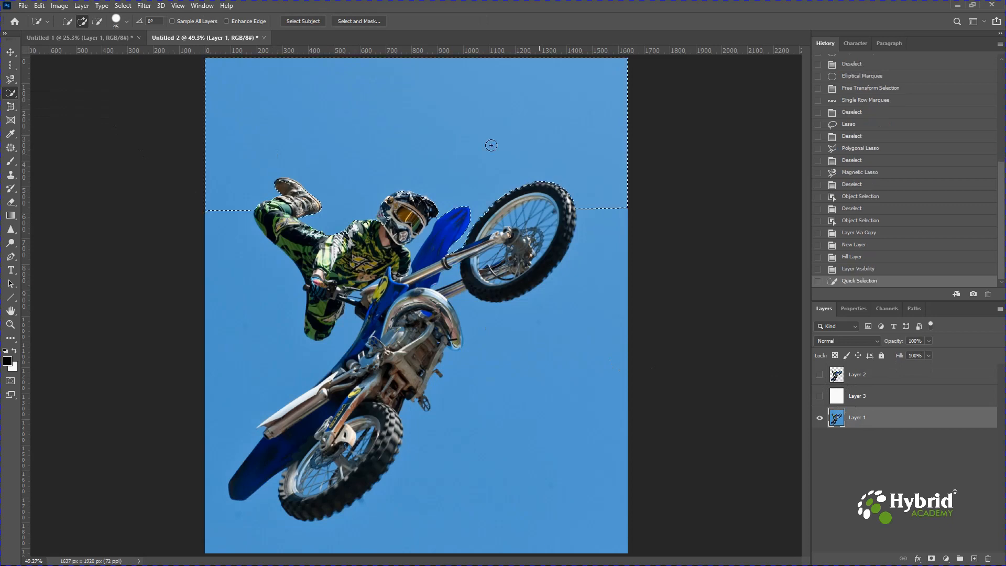
mouse_move(595, 221)
left_mouse_down()
mouse_move(571, 314)
mouse_move(501, 341)
mouse_move(462, 306)
mouse_move(472, 360)
mouse_move(403, 490)
left_mouse_up()
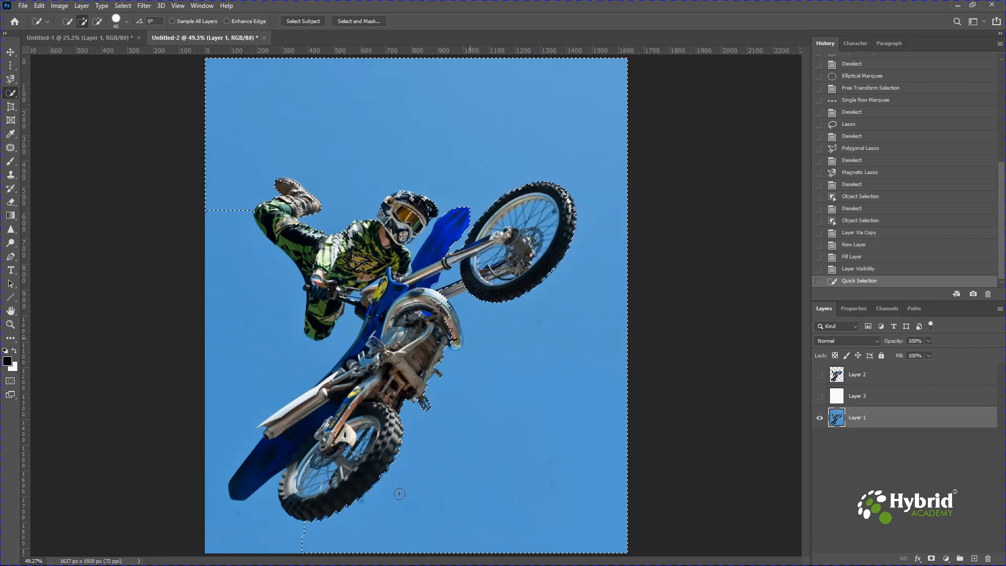
left_click_drag(234, 363, 235, 213)
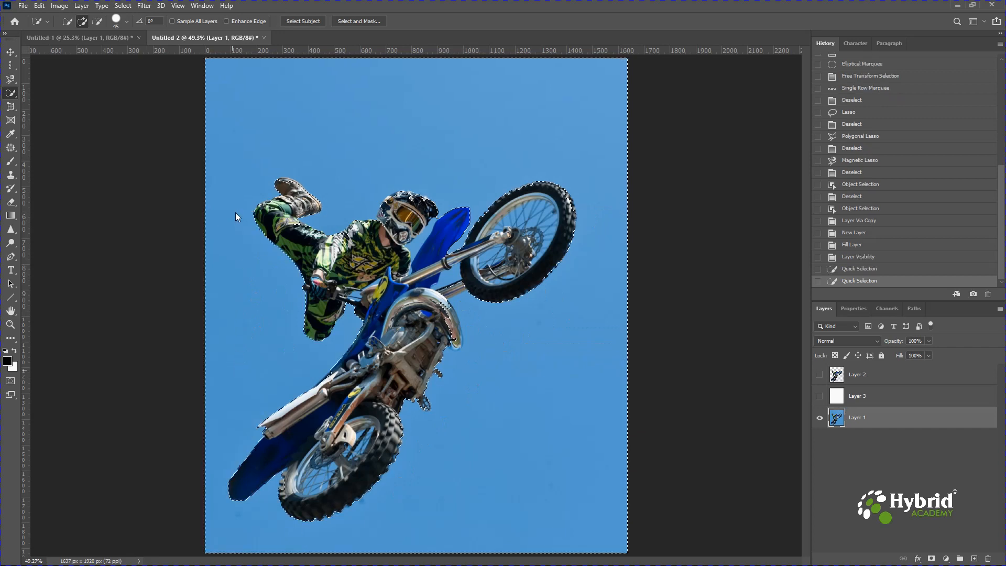
left_click(461, 345)
Invert the sky selection so that only the rider and motorbike are selected
right_click(387, 231)
key("Escape")
left_click(12, 66)
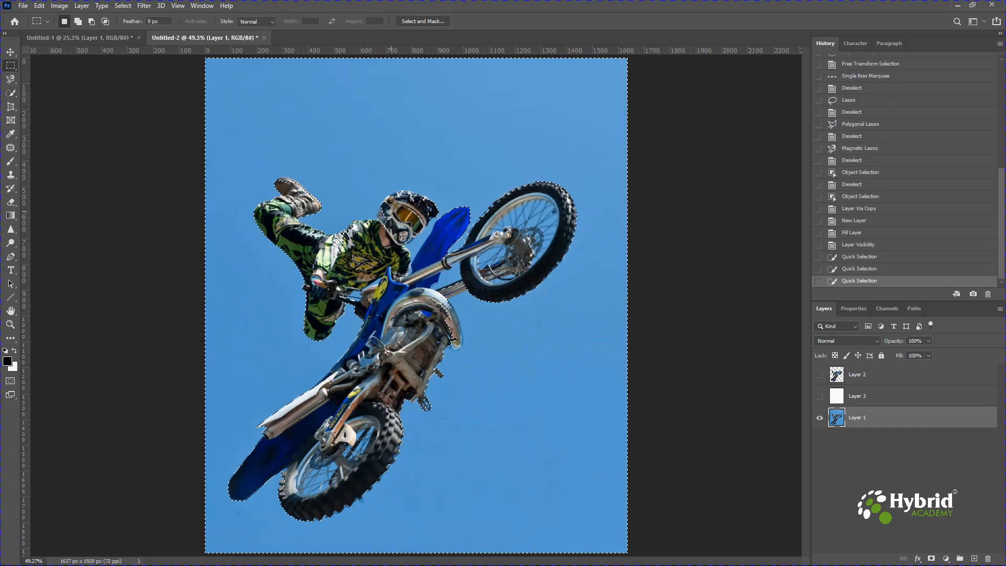
right_click(391, 211)
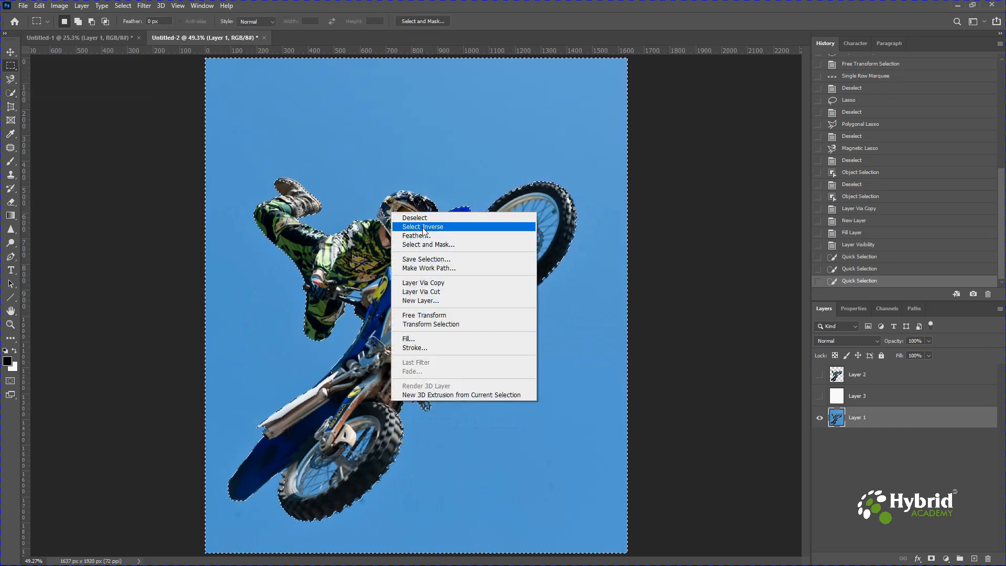
left_click(441, 230)
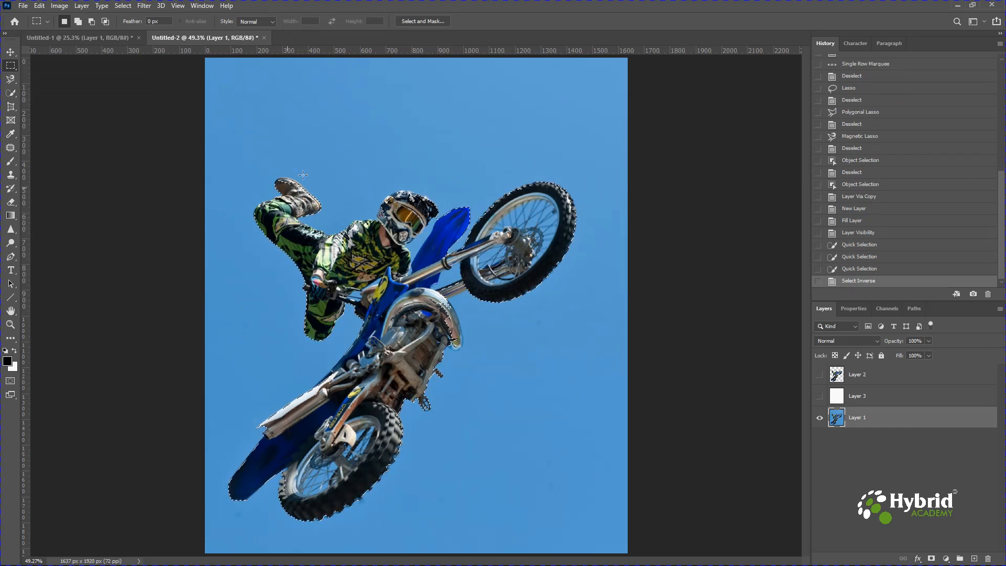
key("ctrl+1")
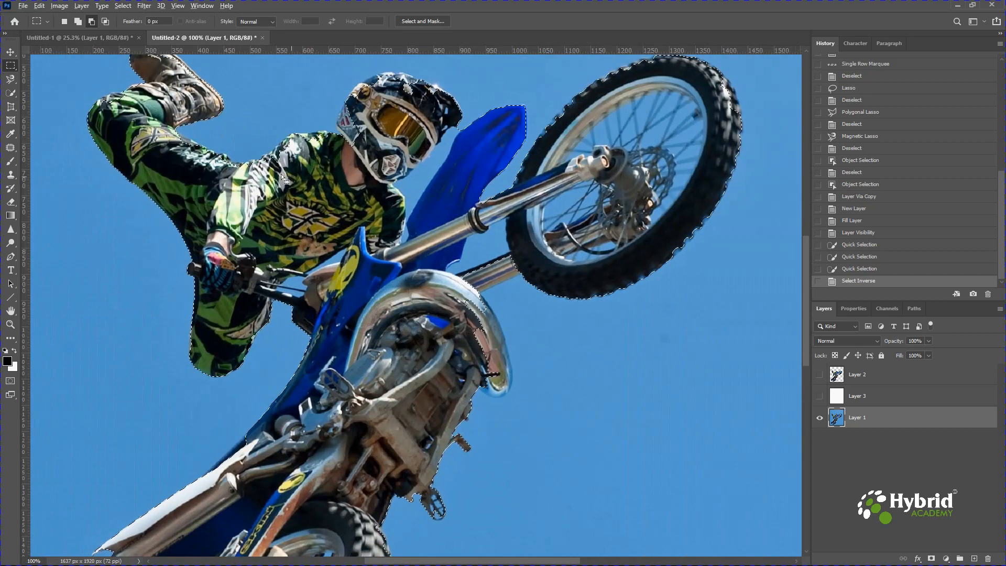
left_click_drag(281, 174, 473, 326)
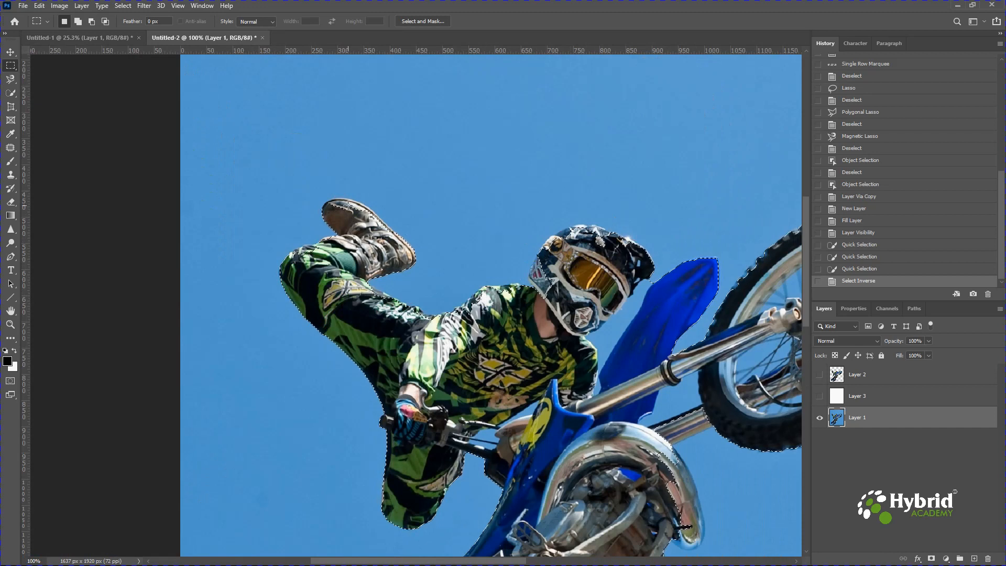
Drop the inverted selection, select the blue sky with the Magic Wand at tolerance 32, and deselect it
key("w")
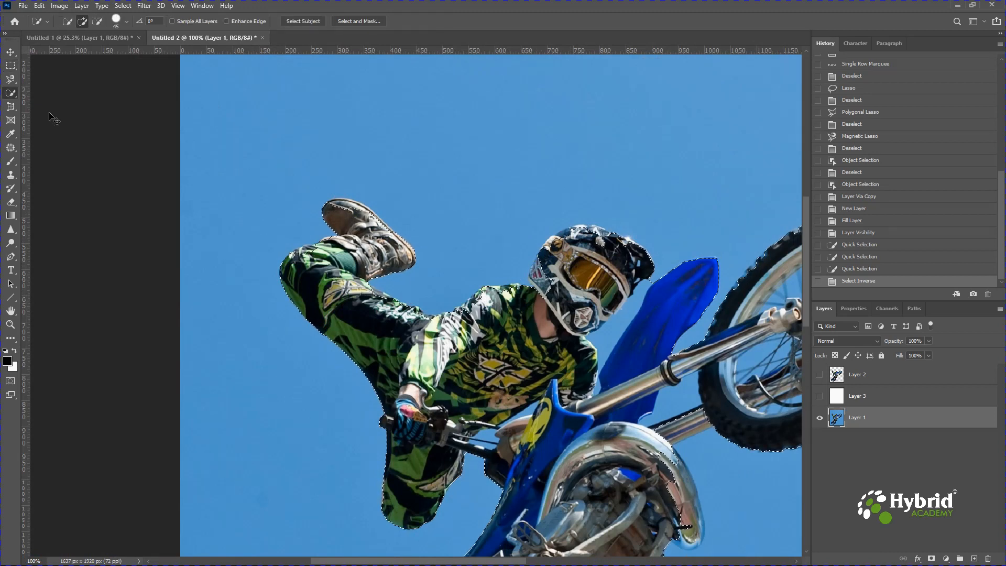
key("shift+w")
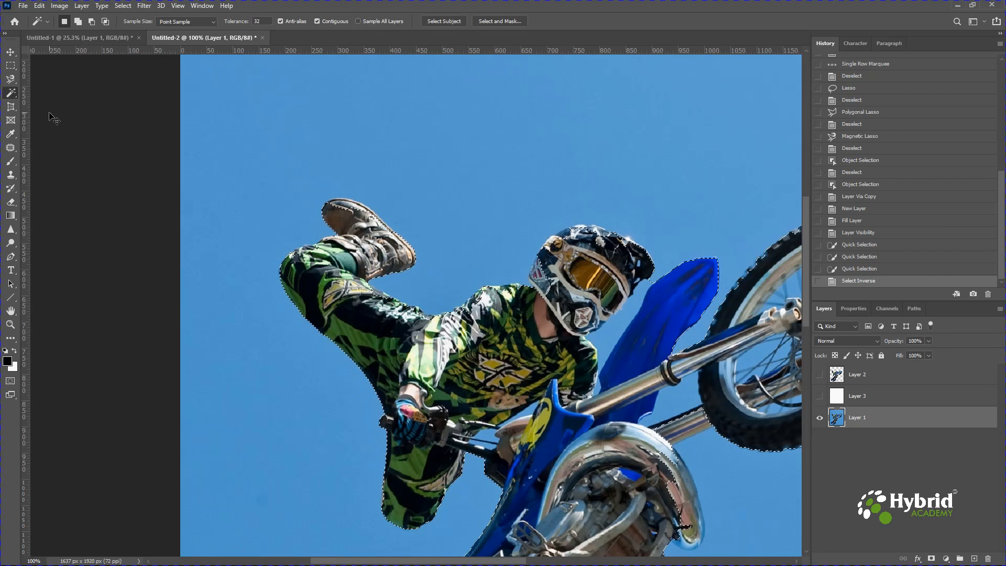
key("ctrl+minus")
key("ctrl+minus")
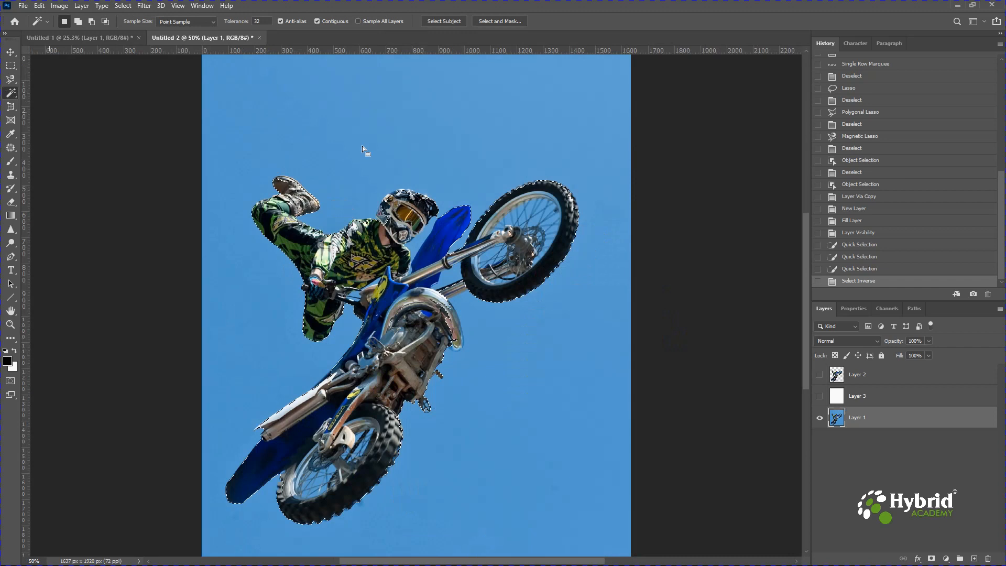
key("ctrl+d")
left_click(362, 146)
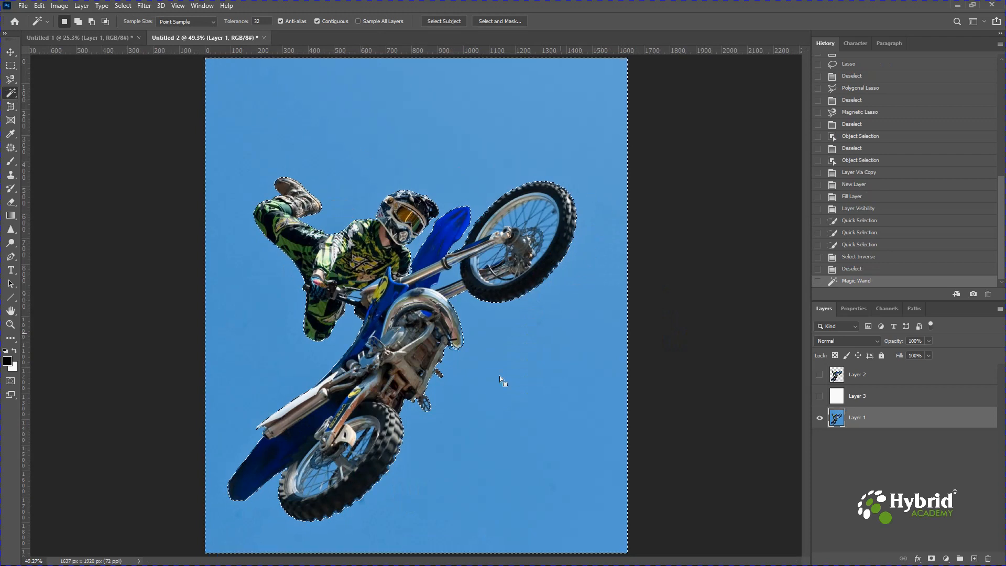
key("ctrl+d")
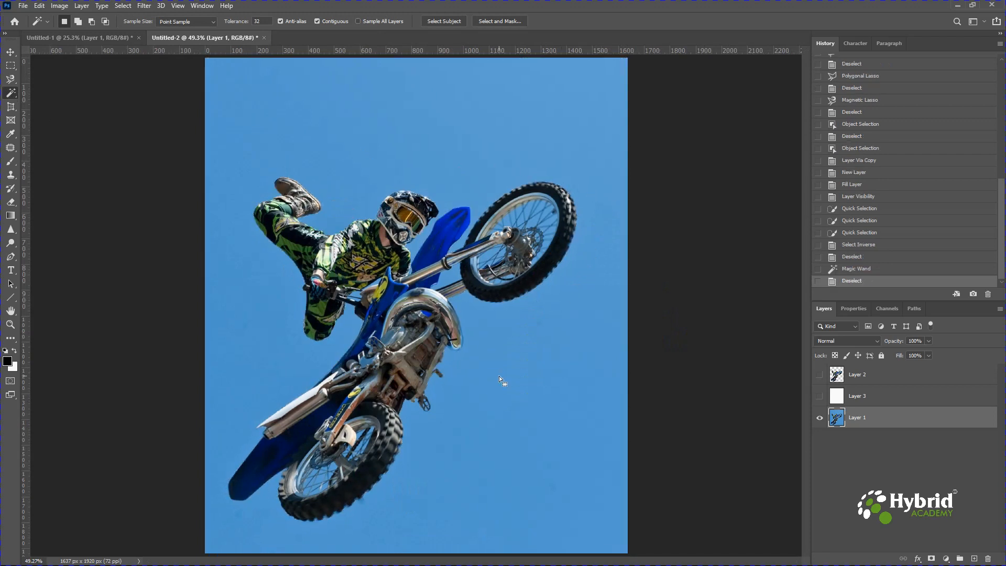
Try to select the motorbike's blue front fender by sampling different spots with the Magic Wand, and clear the selection
left_click(447, 239)
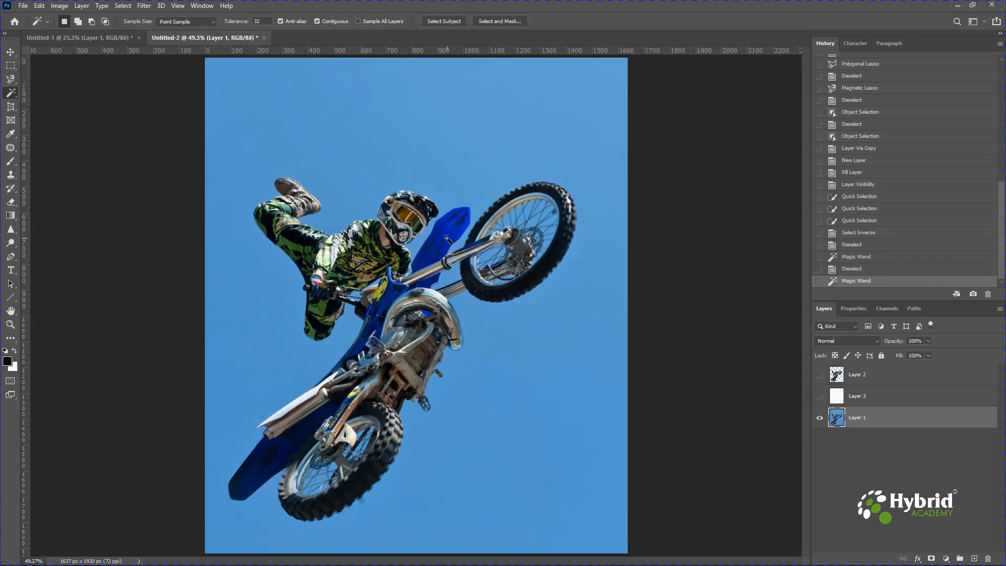
left_click(463, 216)
left_click(457, 221)
left_click(445, 233)
left_click(429, 267)
key("ctrl+d")
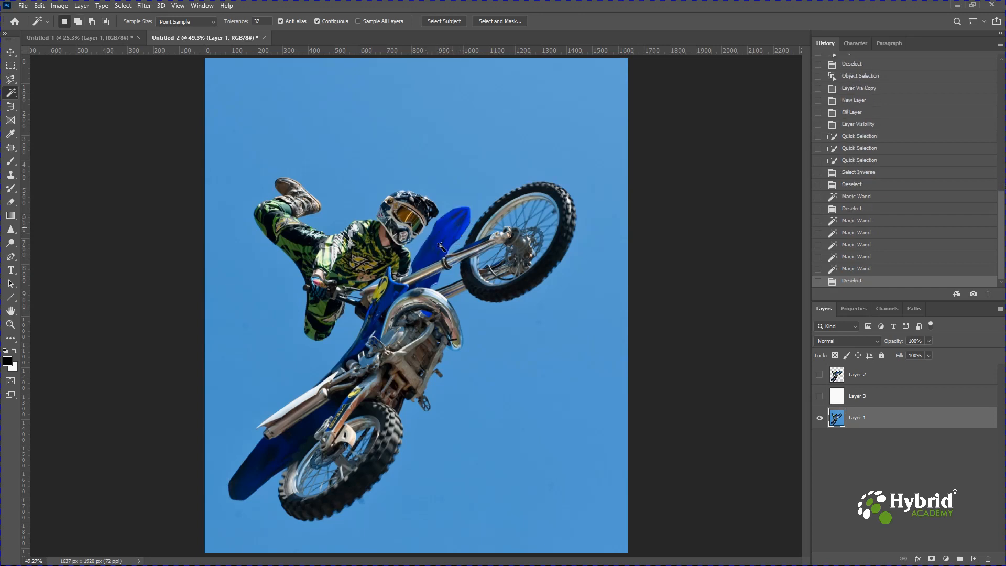
left_click(457, 236)
left_click(434, 258, "shift")
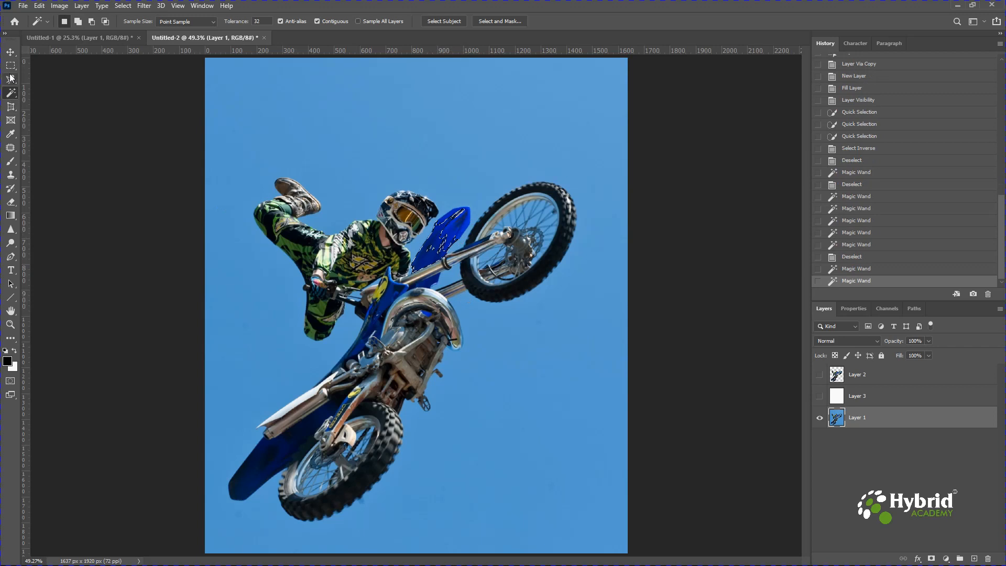
key("ctrl+d")
Select the blue sky with Color Range, using Sampled Colors with a sample from the sky above the front wheel
left_click(124, 6)
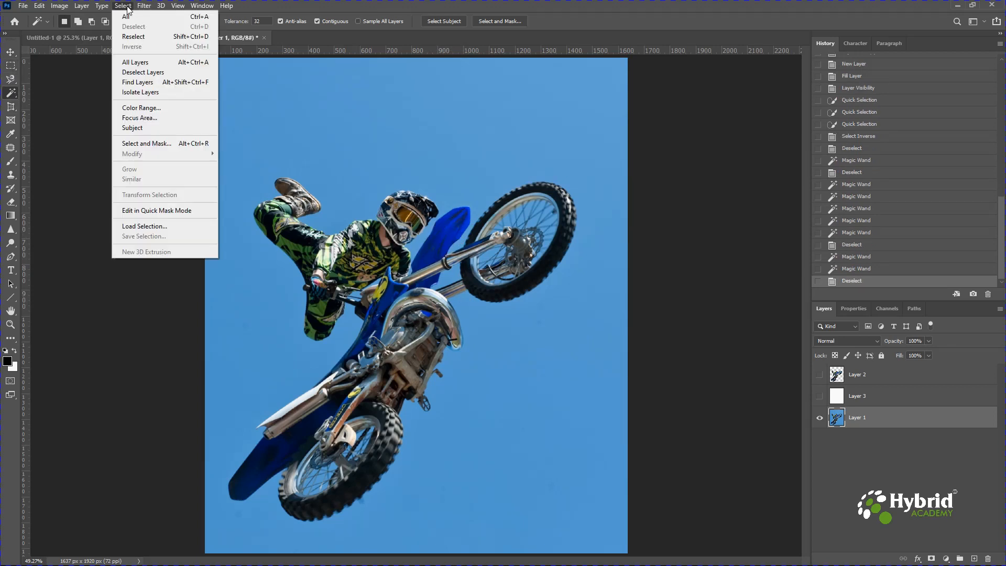
left_click(128, 8)
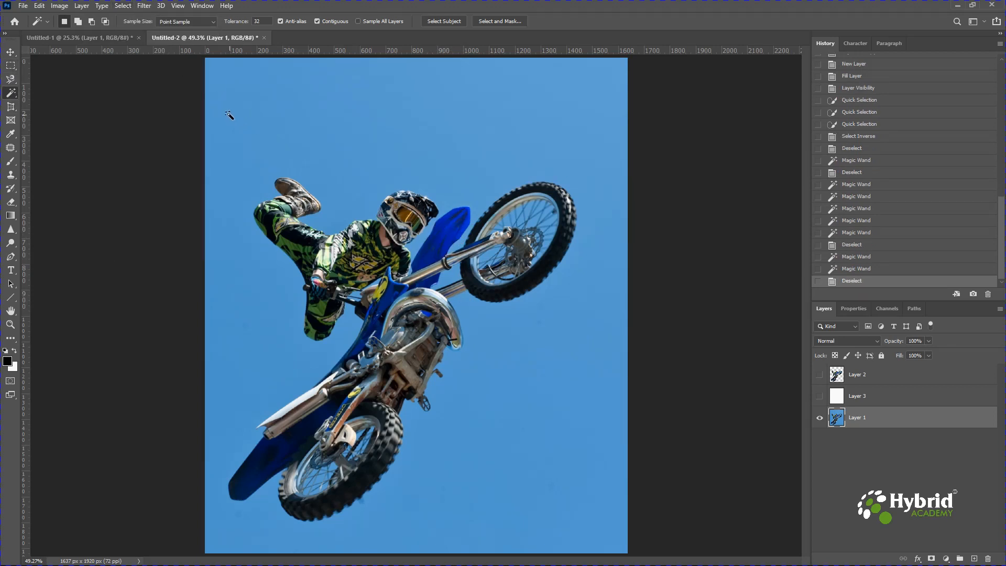
left_click(16, 52)
left_click(126, 6)
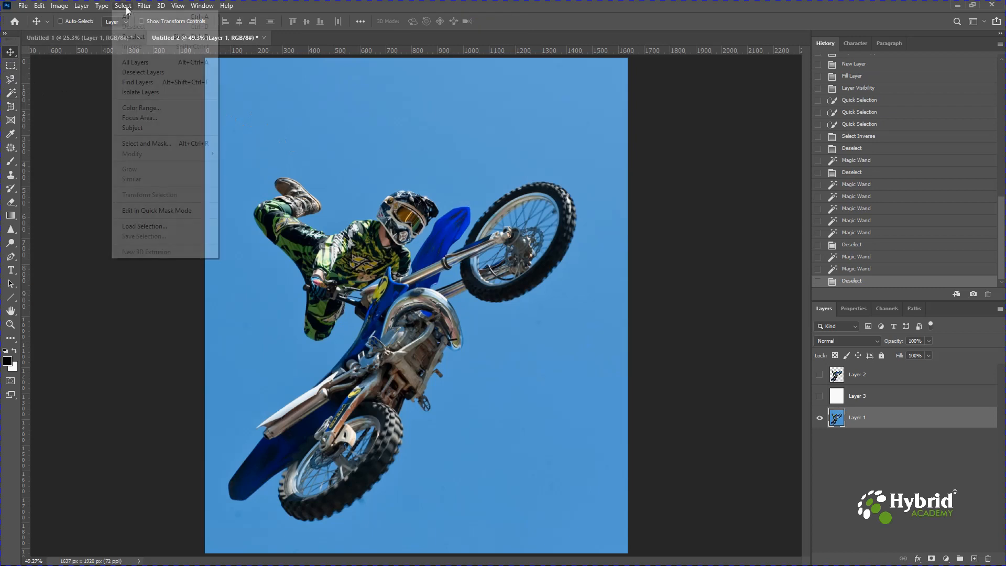
left_click(156, 108)
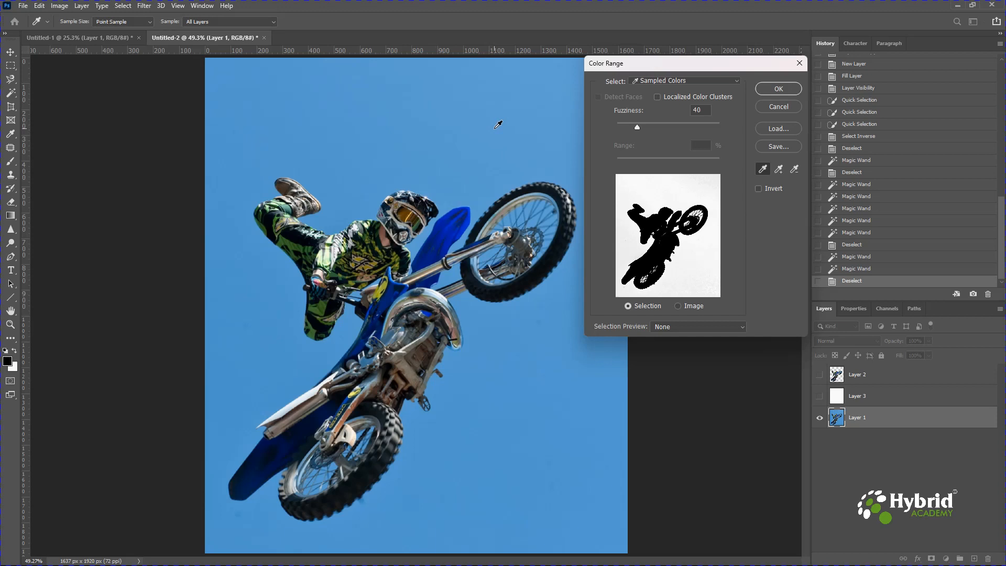
left_click(495, 127)
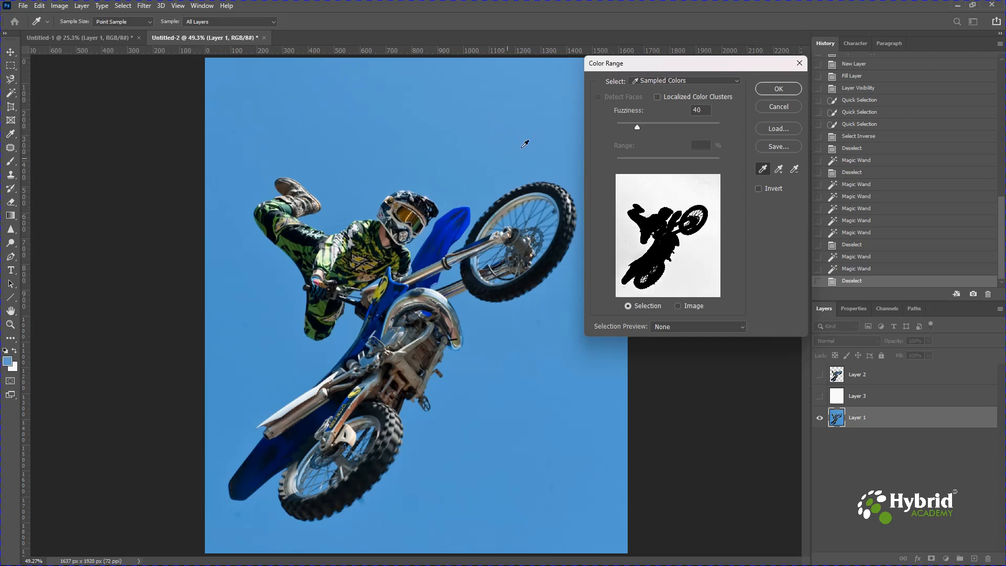
left_click(778, 89)
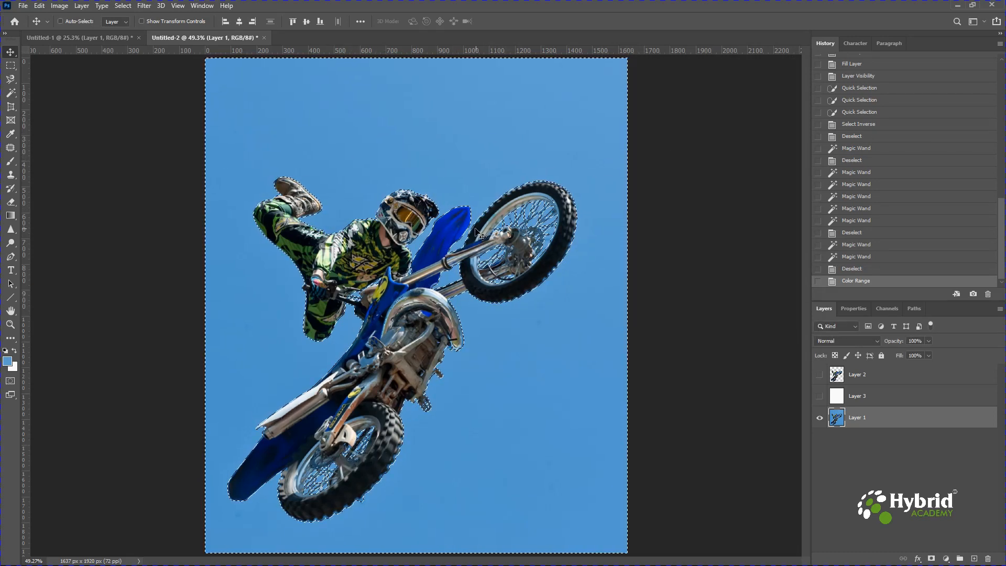
Invert the Color Range selection so that it covers the rider and motorbike instead of the sky
right_click(405, 211)
key("m")
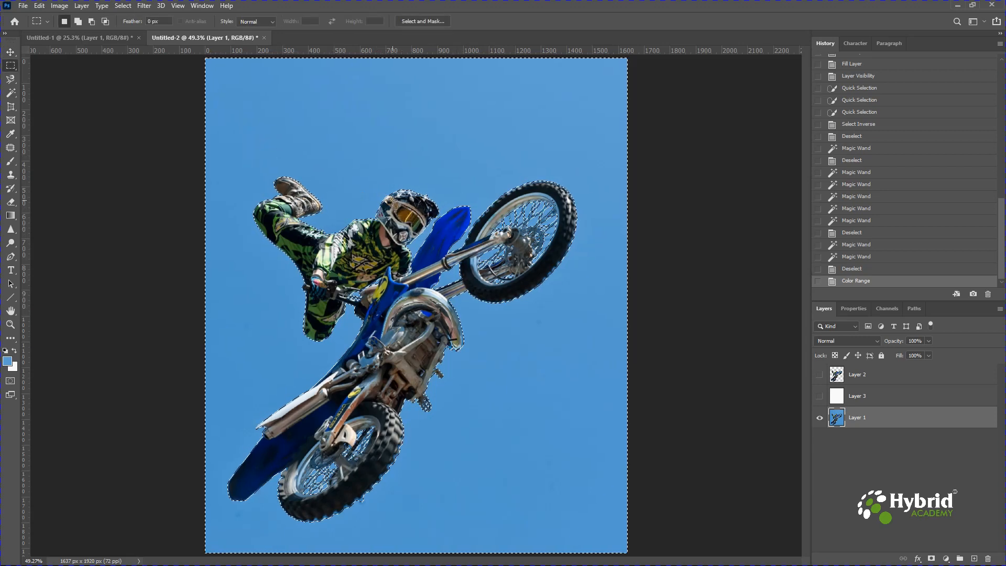
right_click(392, 200)
left_click(429, 215)
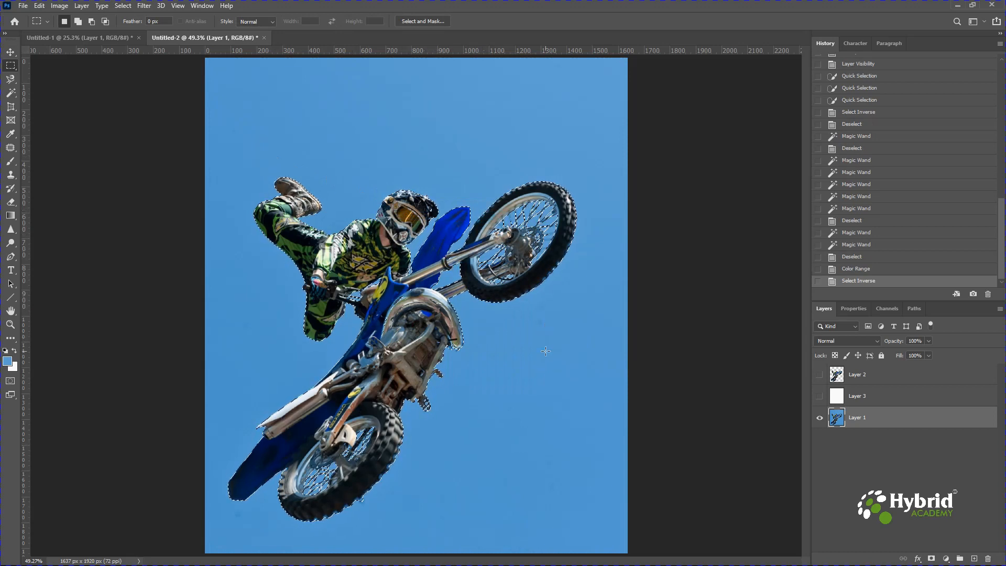
Copy the selected rider and motorbike to a new layer placed directly above white Layer 3, and show Layer 3
key("ctrl+j")
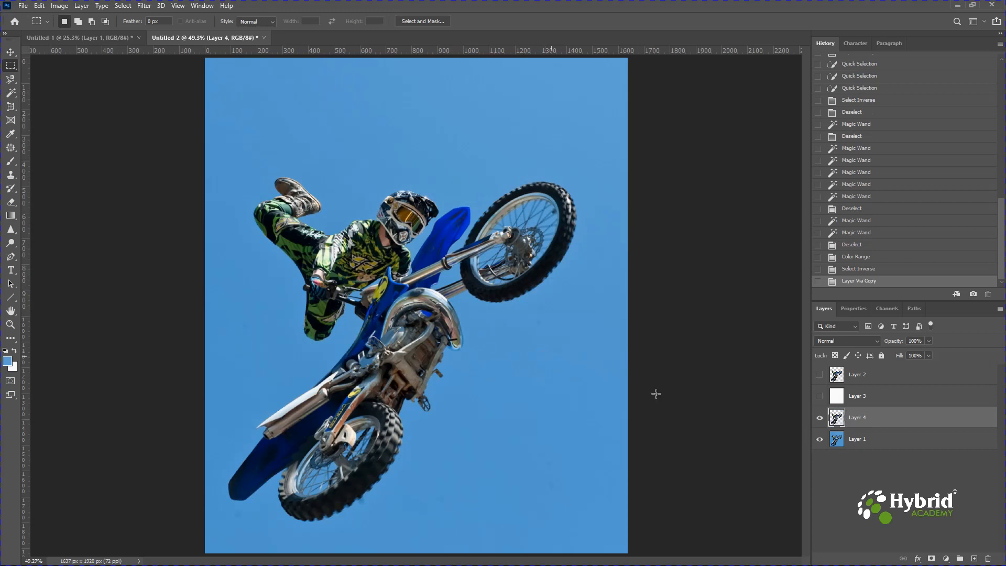
left_click_drag(862, 422, 835, 403)
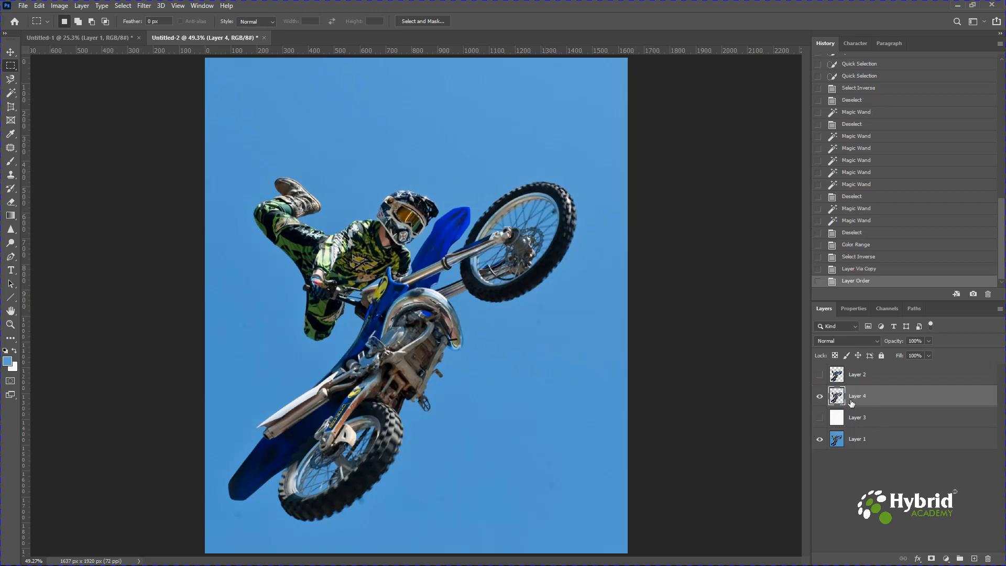
left_click(819, 418)
Examine the new cutout's edges against the white background around the wheels, engine, front fork and rider
key("ctrl+plus")
key("ctrl+plus")
key("ctrl+plus")
key("ctrl+plus")
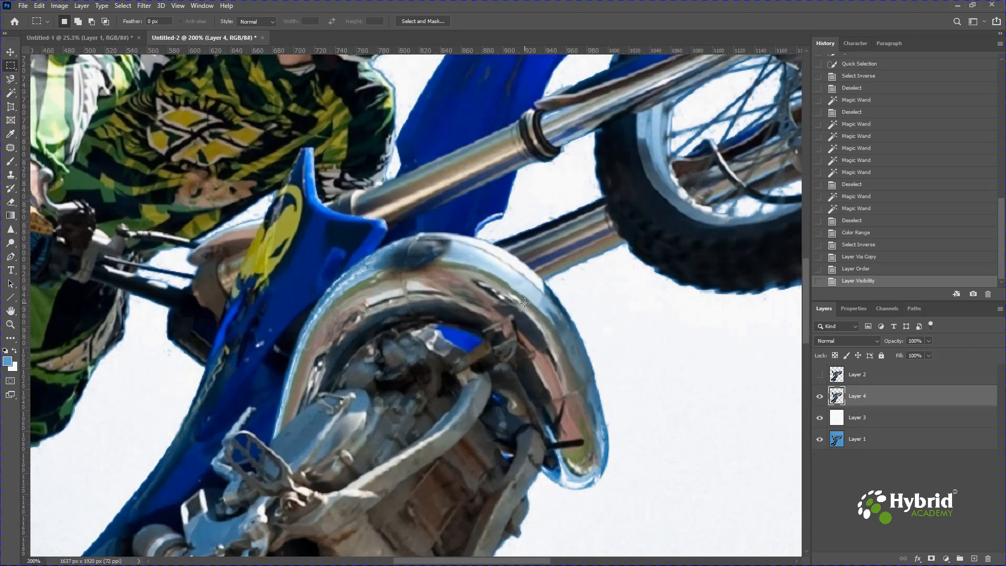
left_click_drag(547, 221, 516, 450)
left_click_drag(526, 332, 360, 311)
left_click_drag(490, 379, 569, 210)
left_click_drag(460, 363, 629, 120)
left_click_drag(330, 416, 416, 291)
left_click_drag(496, 348, 671, 353)
left_click_drag(479, 298, 558, 419)
left_click_drag(480, 214, 310, 355)
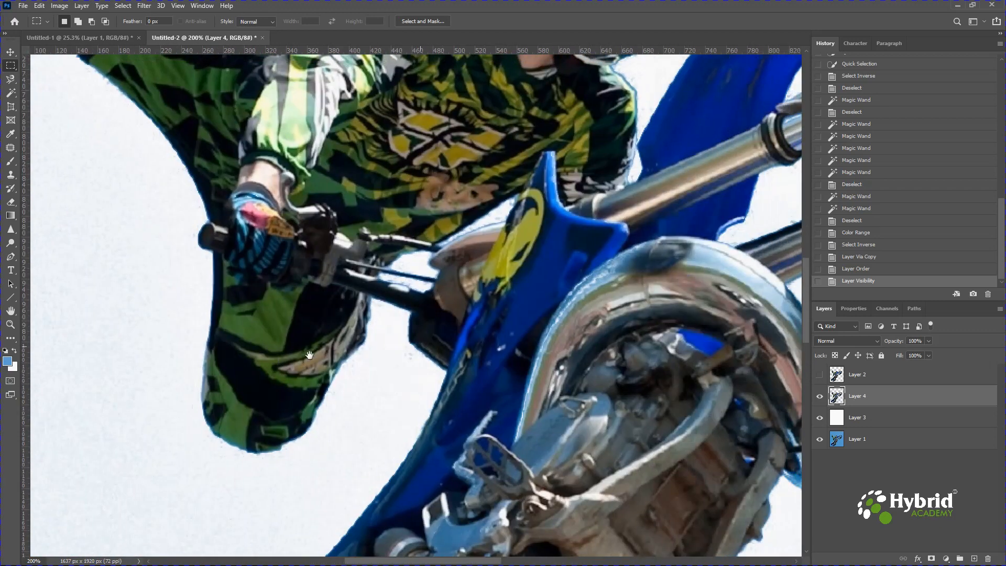
key("ctrl+0")
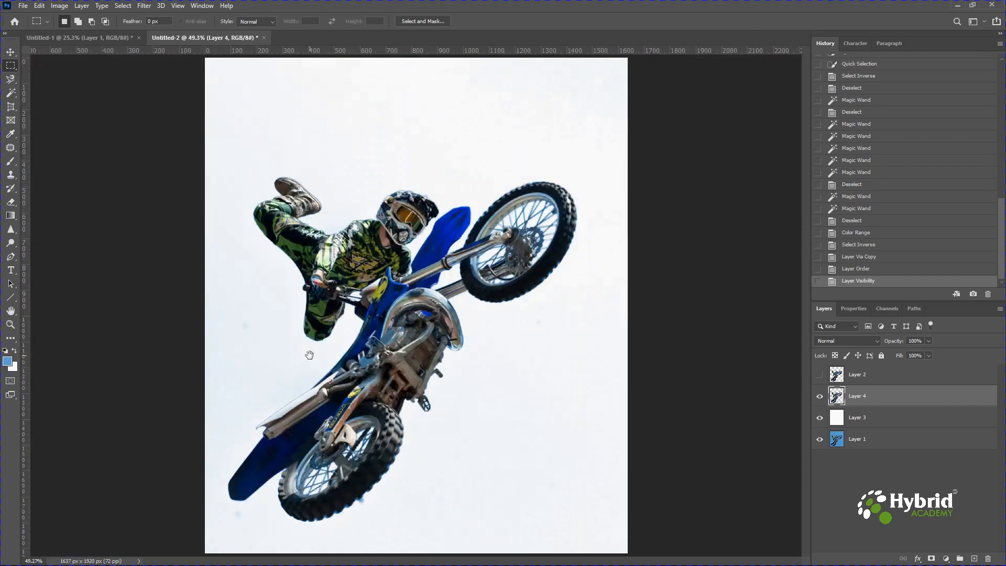
Restore the default colours and fill Layer 3 beneath the cutout with black
left_click(860, 417)
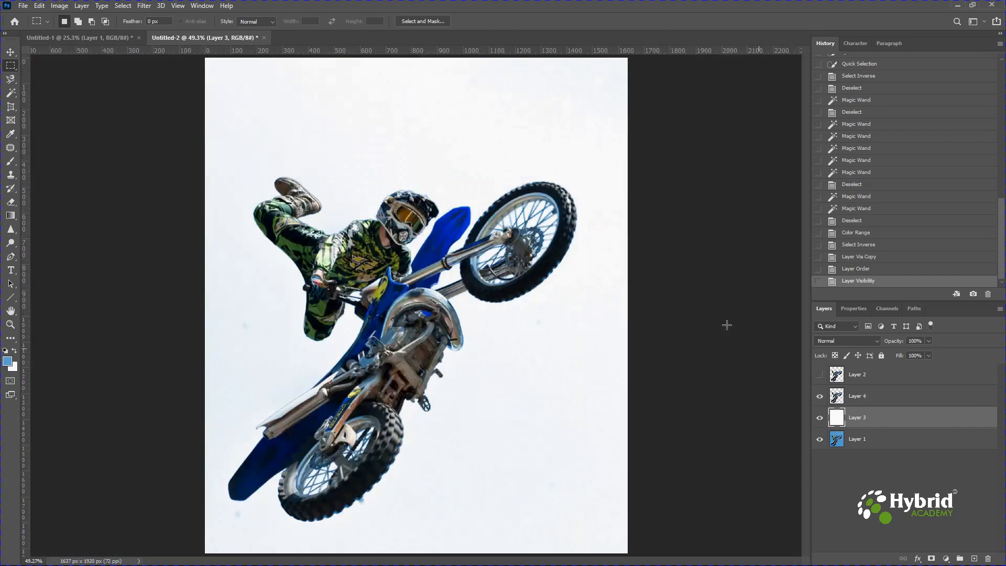
key("d")
key("alt+BackSpace")
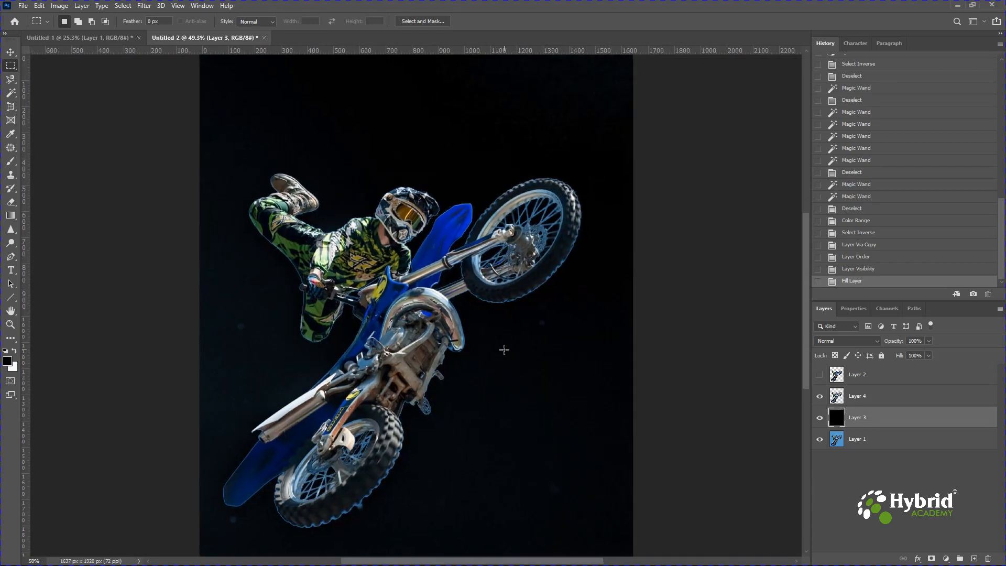
Make Layer 4 active and erase faintly beside the leftover sky spot left of the rider, using a size 90 Eraser at 29% opacity
scroll(505, 349, "up", 5)
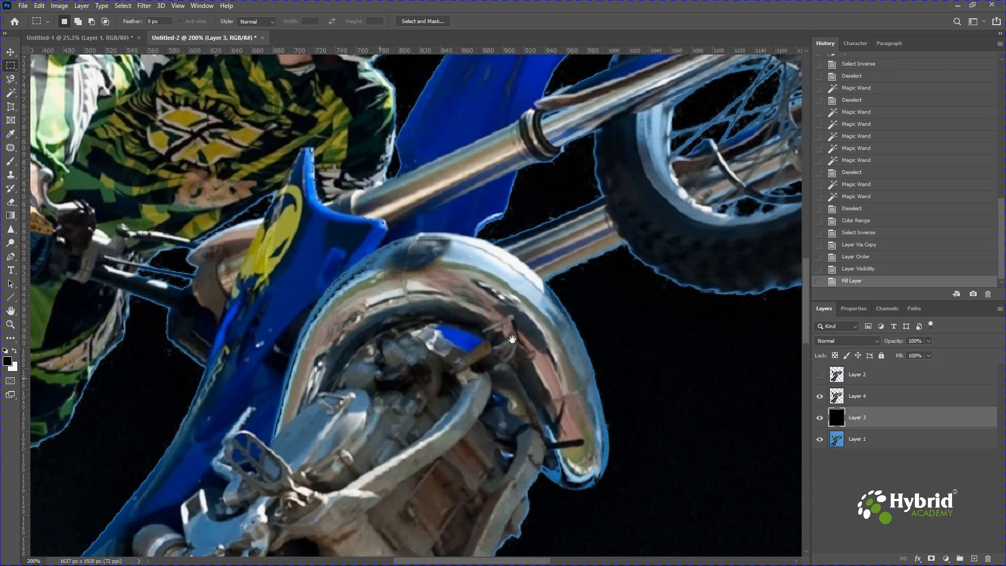
left_click_drag(509, 349, 618, 348)
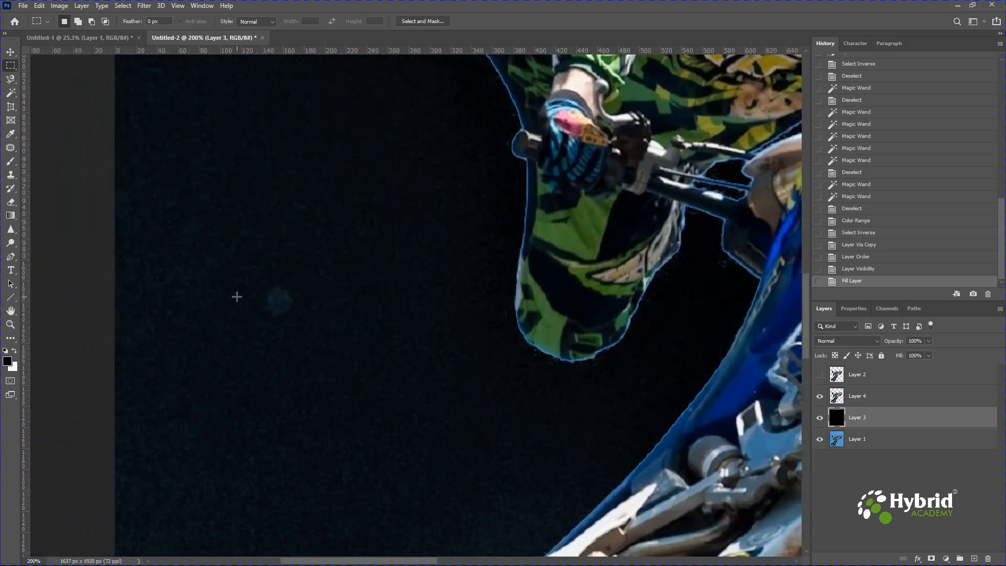
key("ctrl+plus")
left_click_drag(283, 298, 548, 320)
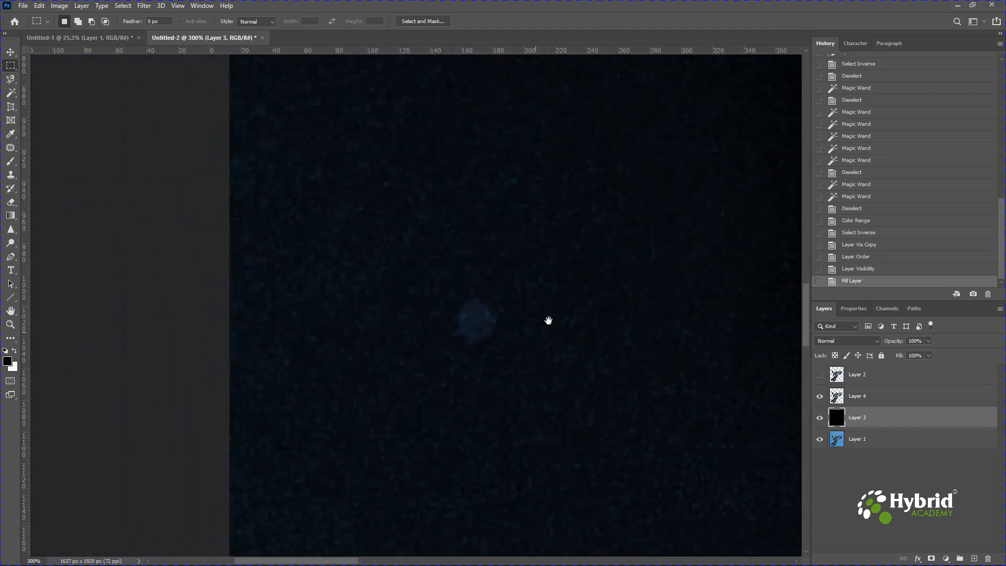
left_click(861, 401)
key("e")
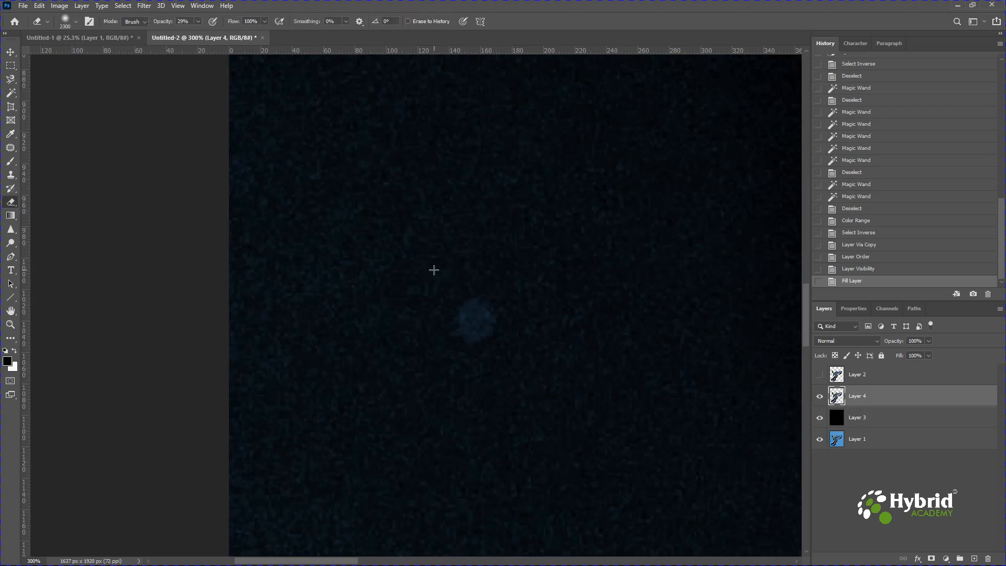
key("bracketleft")
key("bracketleft")
key("bracketleft")
key("bracketleft")
key("bracketleft")
key("bracketleft")
key("bracketleft")
key("bracketleft")
key("bracketleft")
key("bracketleft")
left_click(360, 374)
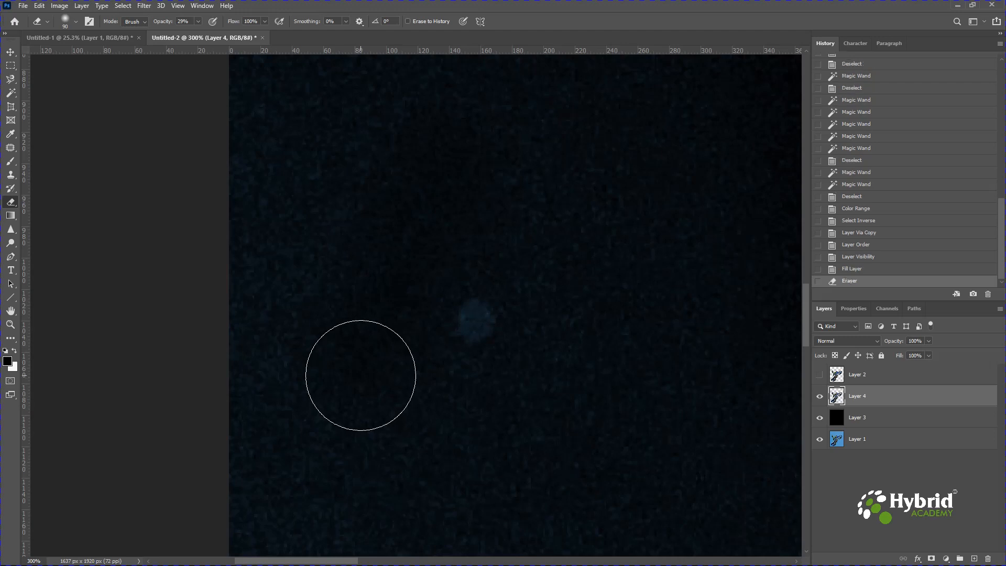
Set the Eraser's opacity to 100% and erase the leftover sky spot and surrounding haze left of the rider on Layer 4
key("0")
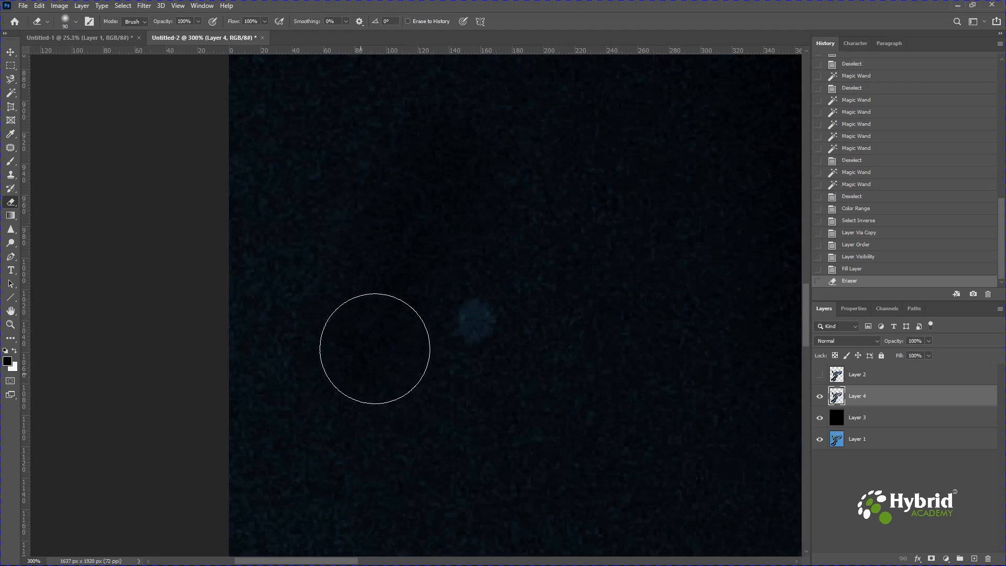
mouse_move(472, 166)
left_mouse_down()
mouse_move(431, 218)
mouse_move(351, 398)
mouse_move(394, 284)
mouse_move(465, 182)
mouse_move(328, 454)
mouse_move(495, 207)
mouse_move(397, 339)
mouse_move(426, 329)
mouse_move(510, 231)
mouse_move(378, 360)
mouse_move(489, 164)
mouse_move(472, 224)
mouse_move(381, 383)
mouse_move(442, 292)
mouse_move(384, 381)
mouse_move(419, 378)
left_mouse_up()
mouse_move(372, 411)
left_mouse_down()
mouse_move(379, 415)
mouse_move(361, 420)
mouse_move(389, 398)
left_mouse_up()
left_click_drag(533, 290, 563, 210)
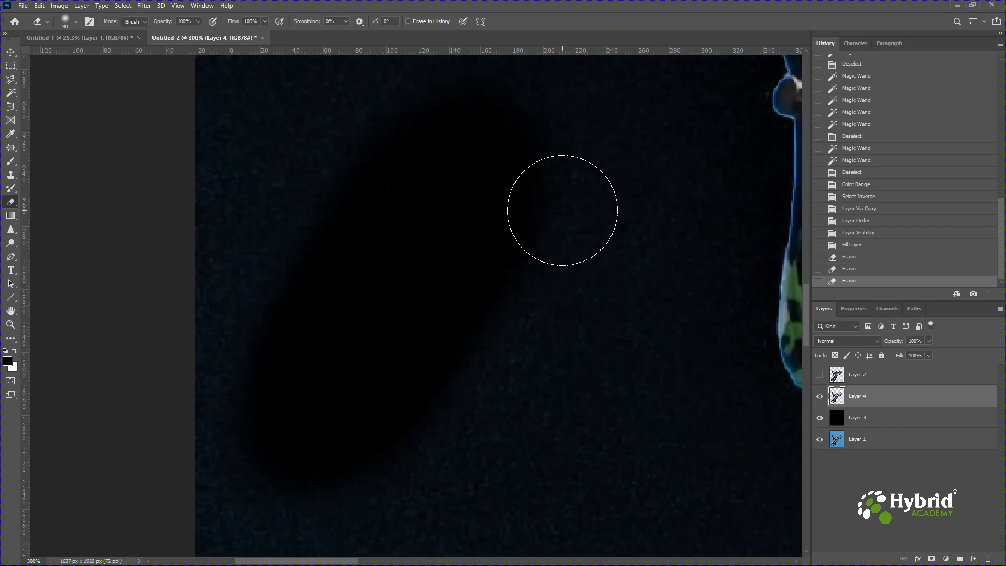
Erase more of the dark-blue haze along the canvas edge beside the rider's lower leg on Layer 4
key("ctrl+0")
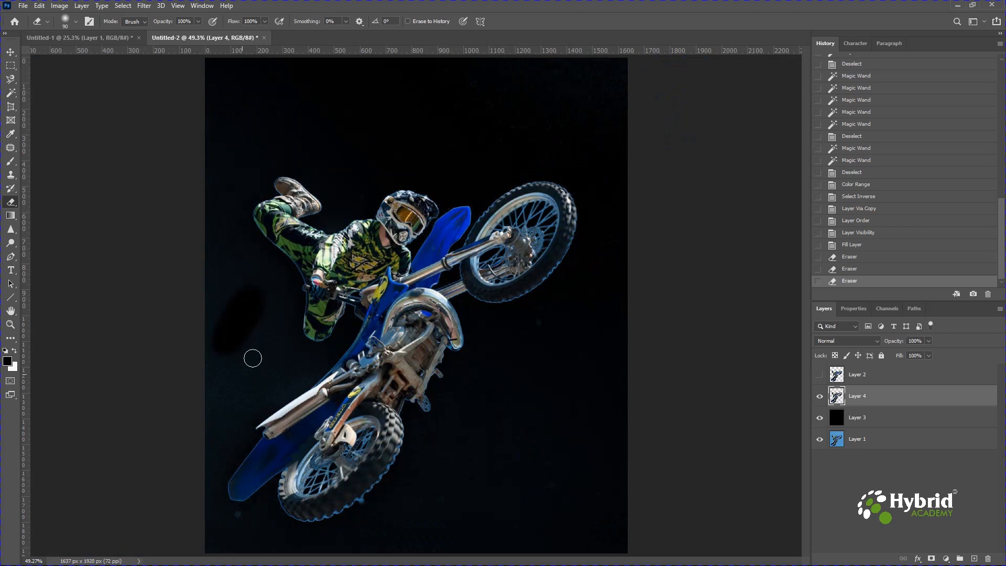
mouse_move(234, 346)
left_mouse_down()
mouse_move(254, 323)
mouse_move(214, 377)
mouse_move(221, 334)
mouse_move(213, 375)
mouse_move(251, 303)
mouse_move(237, 334)
left_mouse_up()
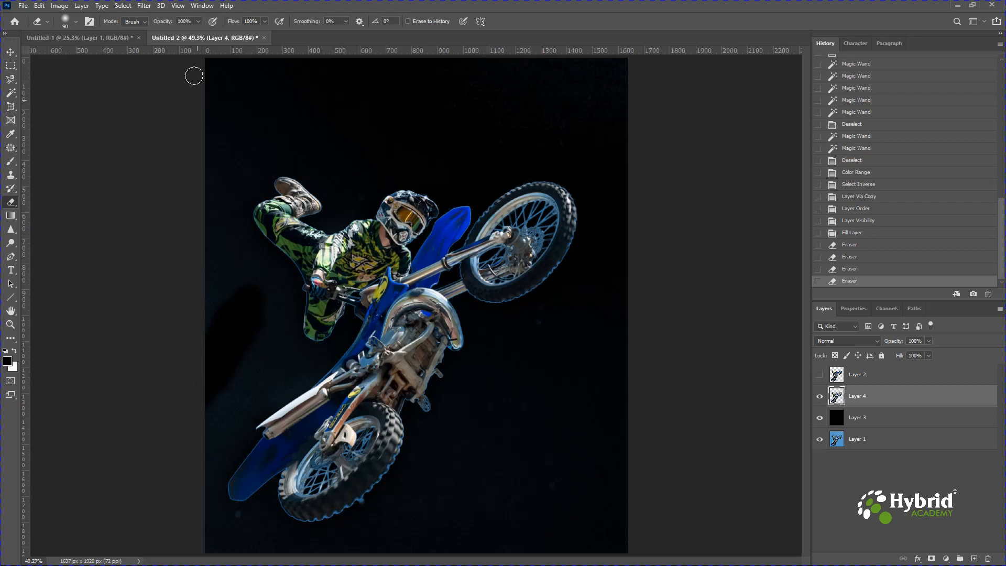
Hide Layer 4 and Layer 3, and make the original photo on Layer 1 active
left_click(820, 396)
left_click(819, 417)
left_click(856, 437)
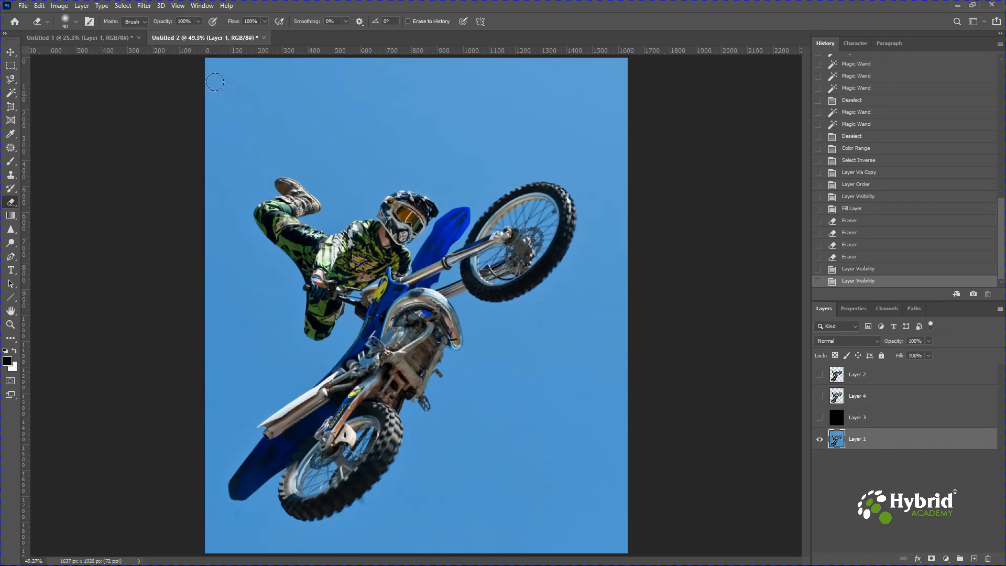
Select the rider and bike on Layer 1 with Focus Area, using the automatic in-focus range and Selection output, and then deselect
left_click(132, 9)
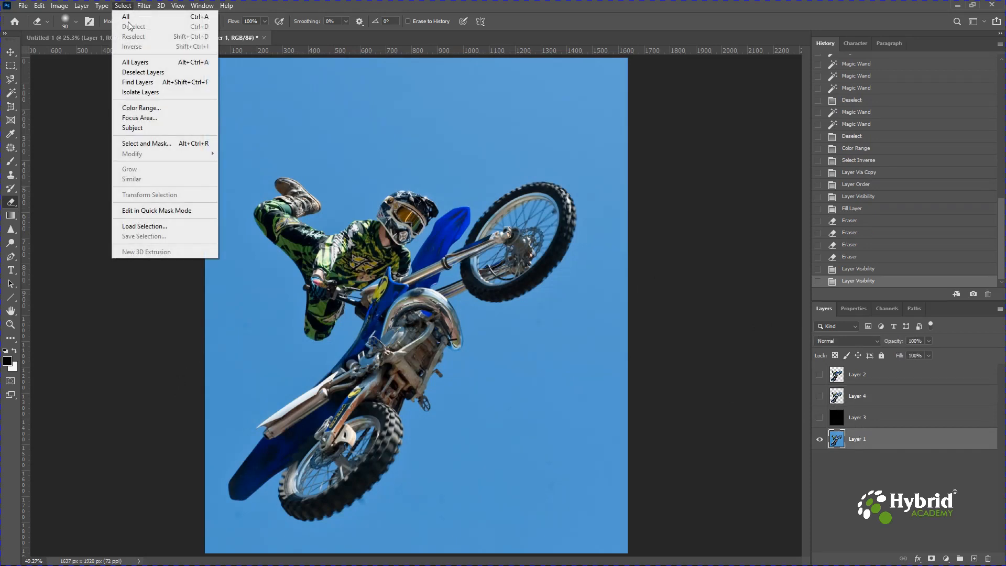
left_click(151, 119)
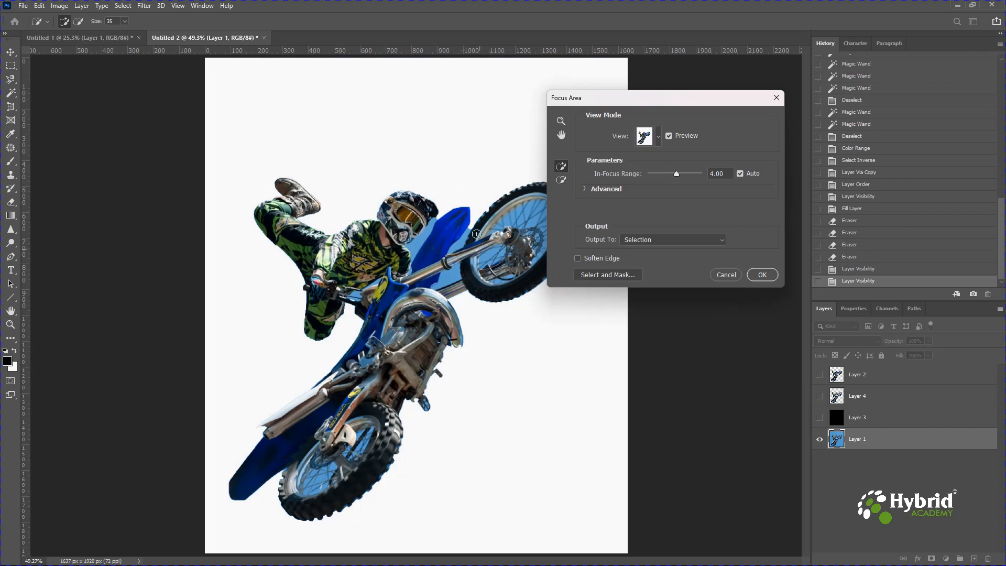
left_click_drag(631, 99, 727, 80)
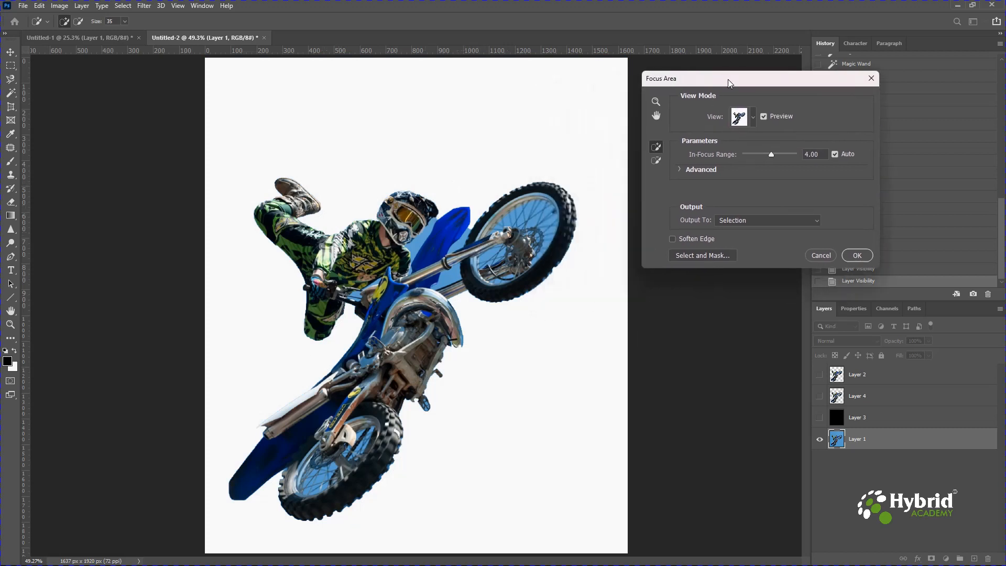
left_click(859, 252)
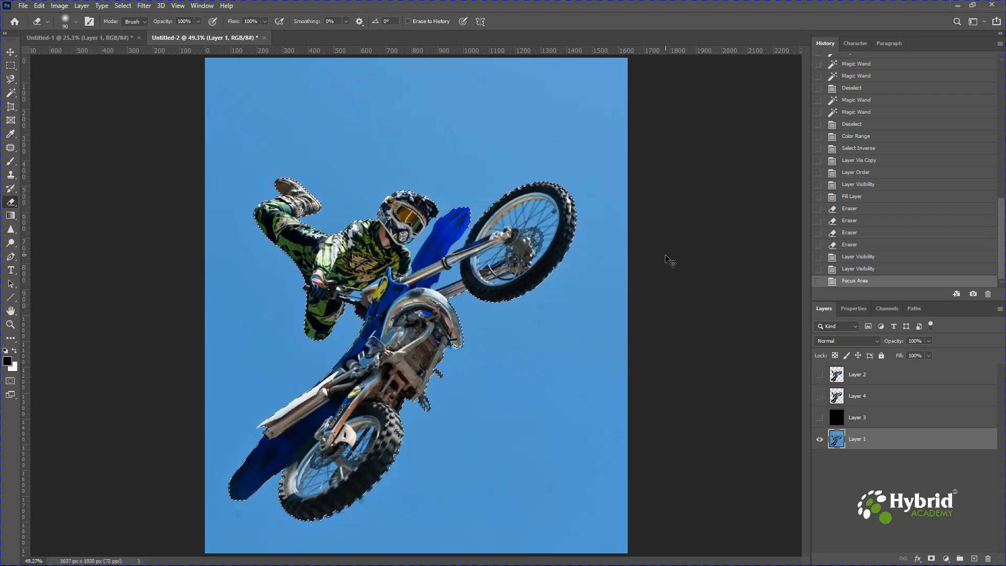
key("ctrl+d")
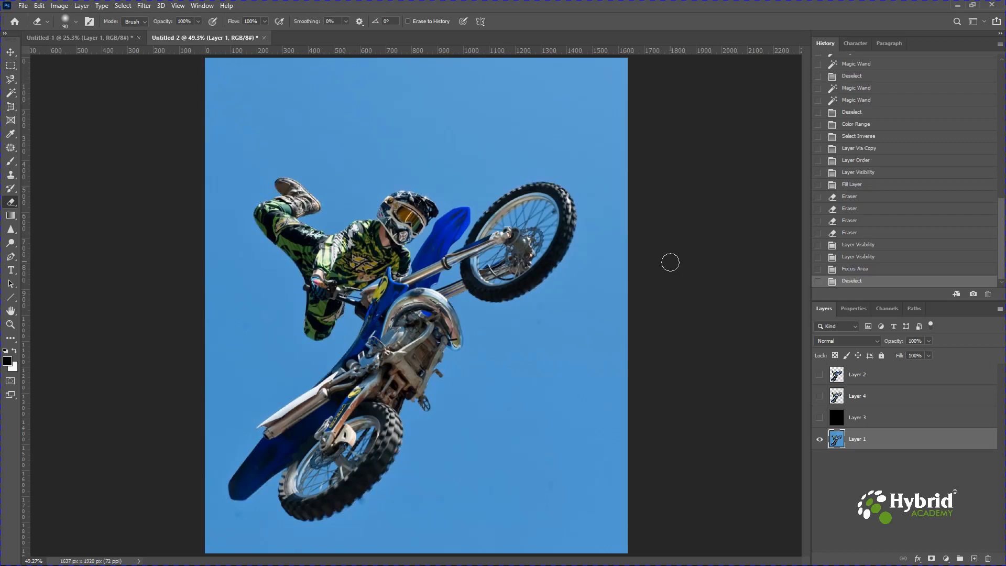
Select the rider and motocross bike on Layer 1 automatically with Select Subject
left_click(123, 6)
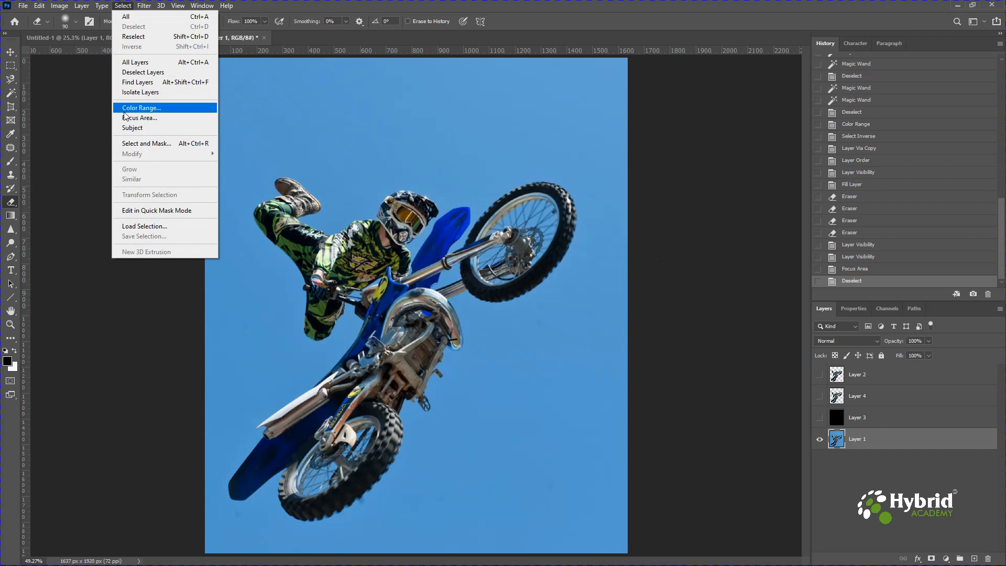
left_click(132, 128)
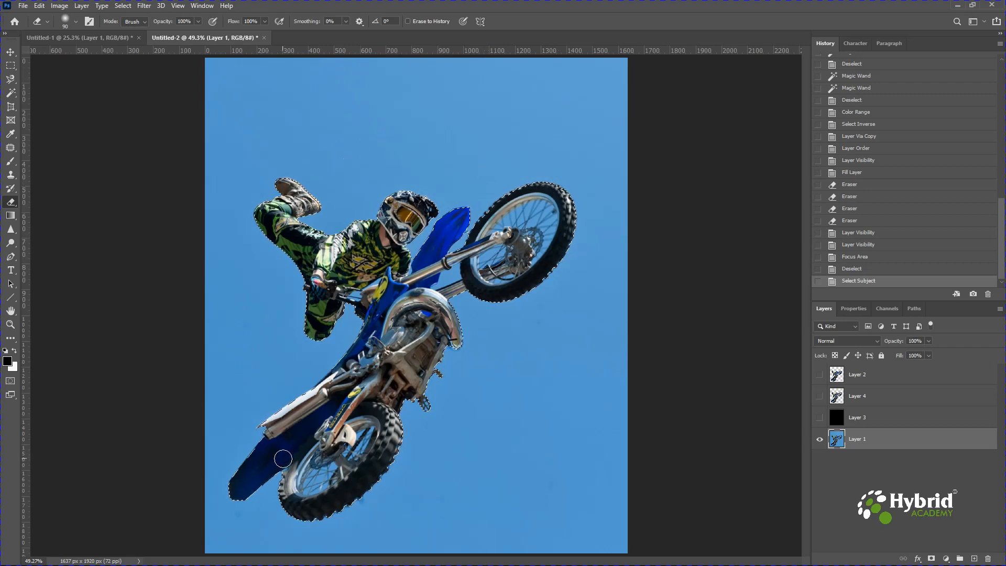
left_click(124, 6)
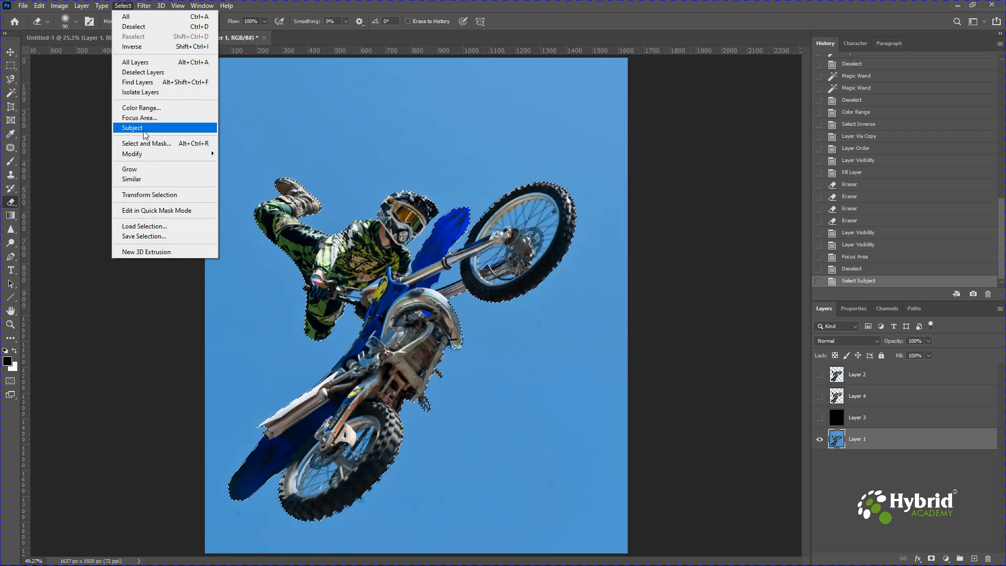
left_click(51, 91)
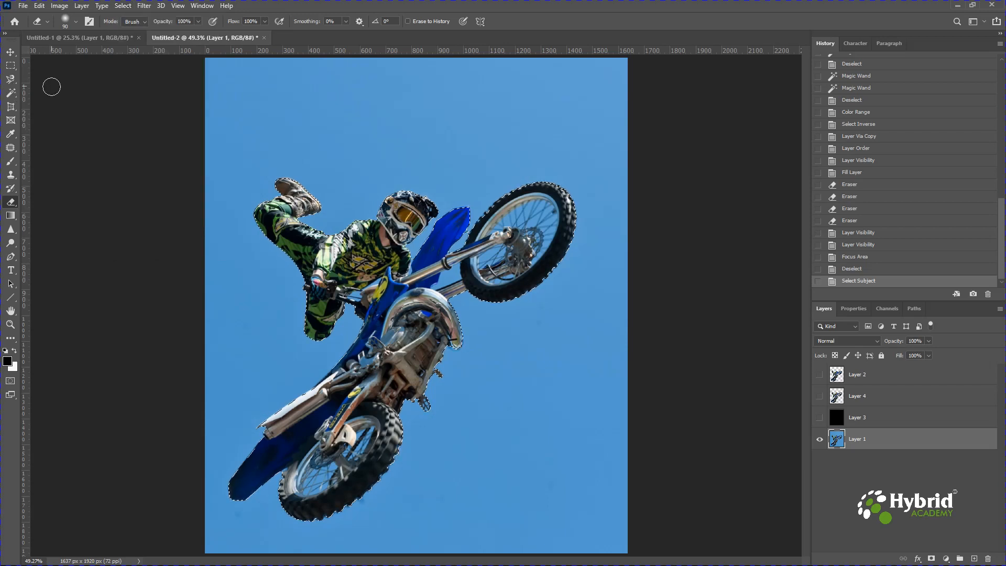
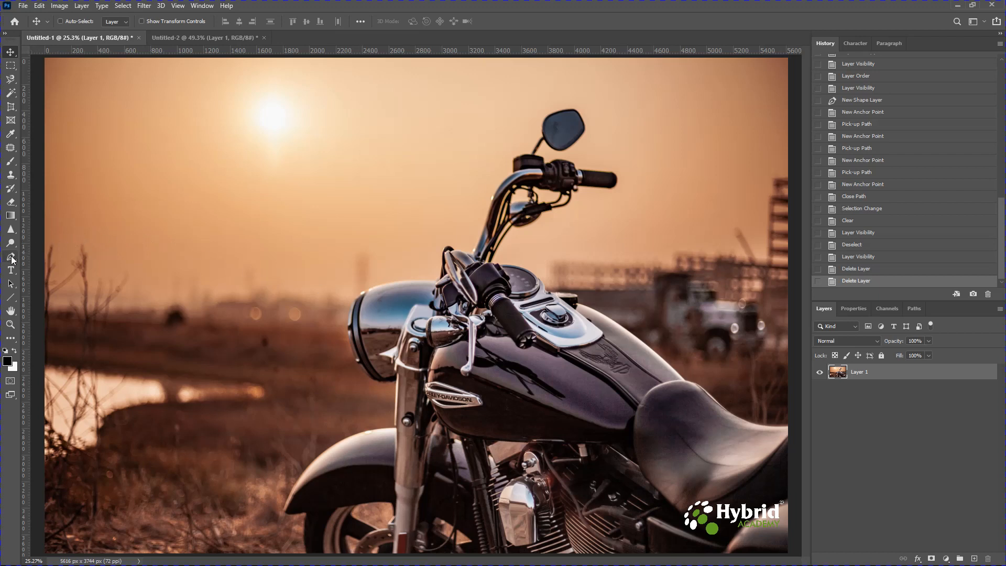
Start a Pen tool path just below the canvas edge at the front tyre and curve it up the tyre to the fender
left_click(12, 260)
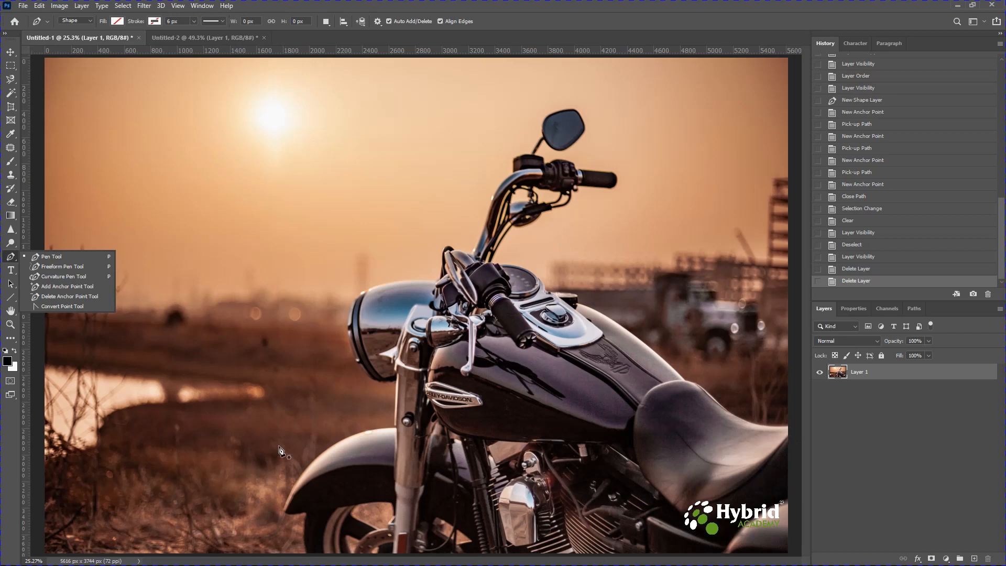
key("ctrl+plus")
key("ctrl+plus")
key("ctrl+plus")
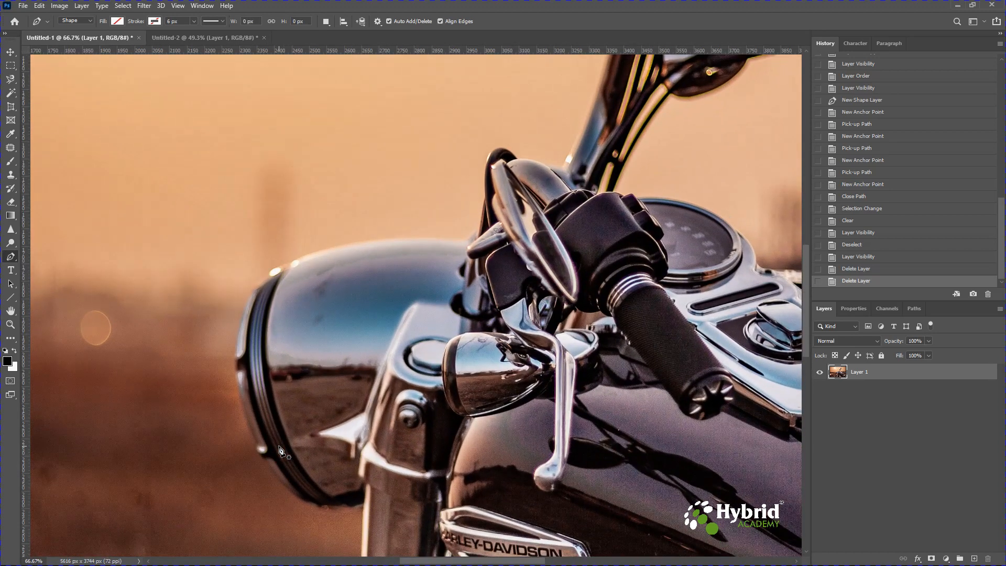
left_click_drag(280, 451, 444, 249)
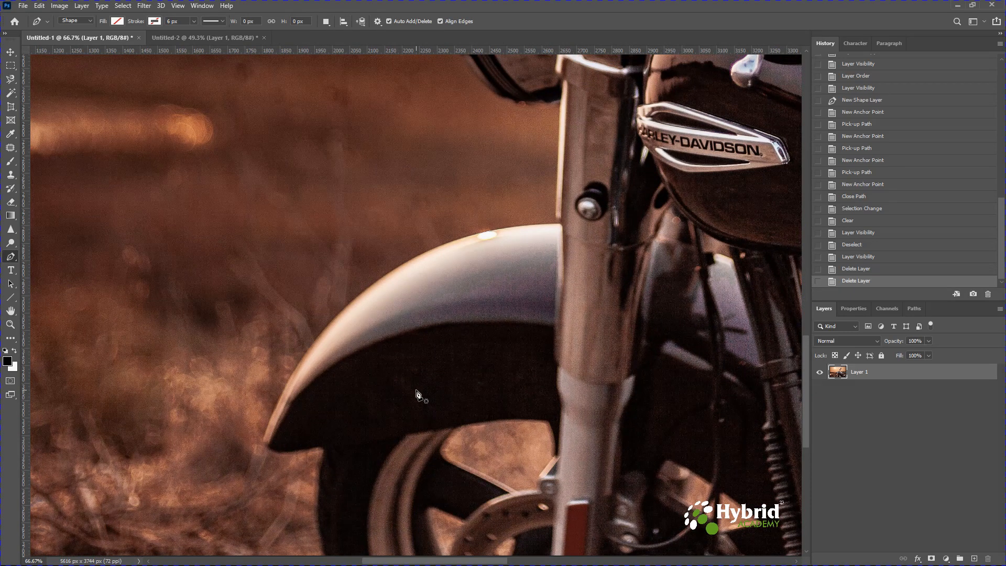
key("ctrl+plus")
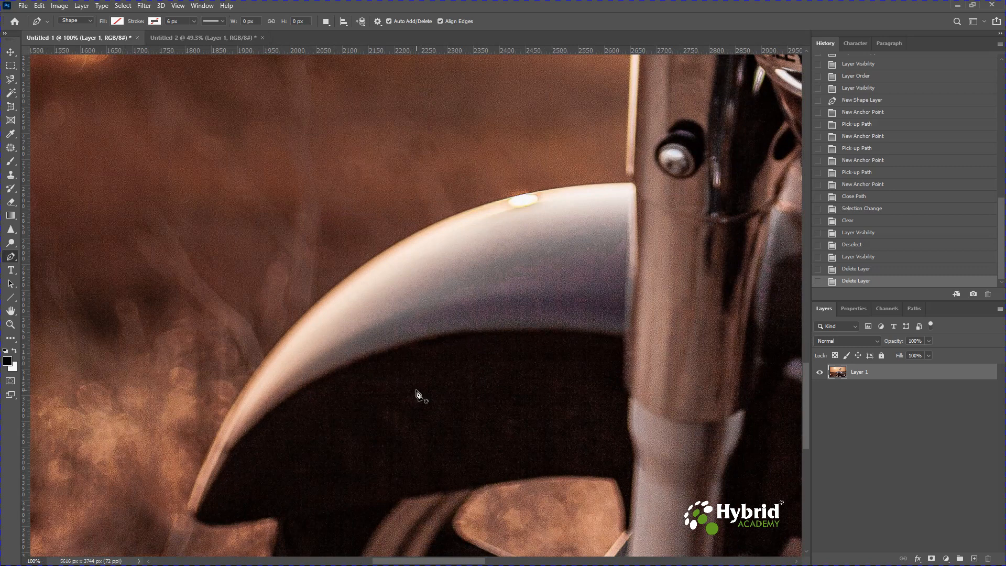
key("ctrl+minus")
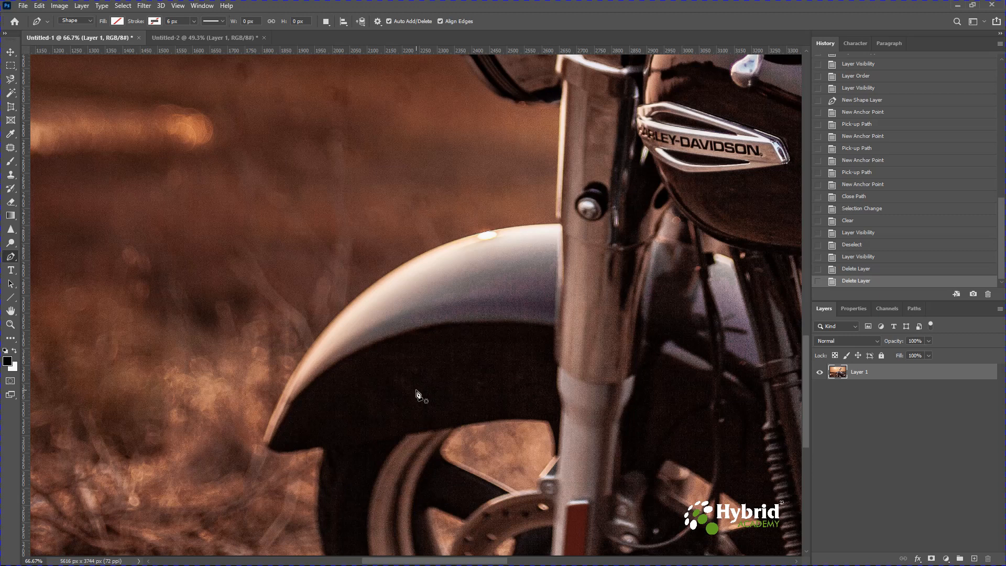
left_click_drag(400, 400, 412, 331)
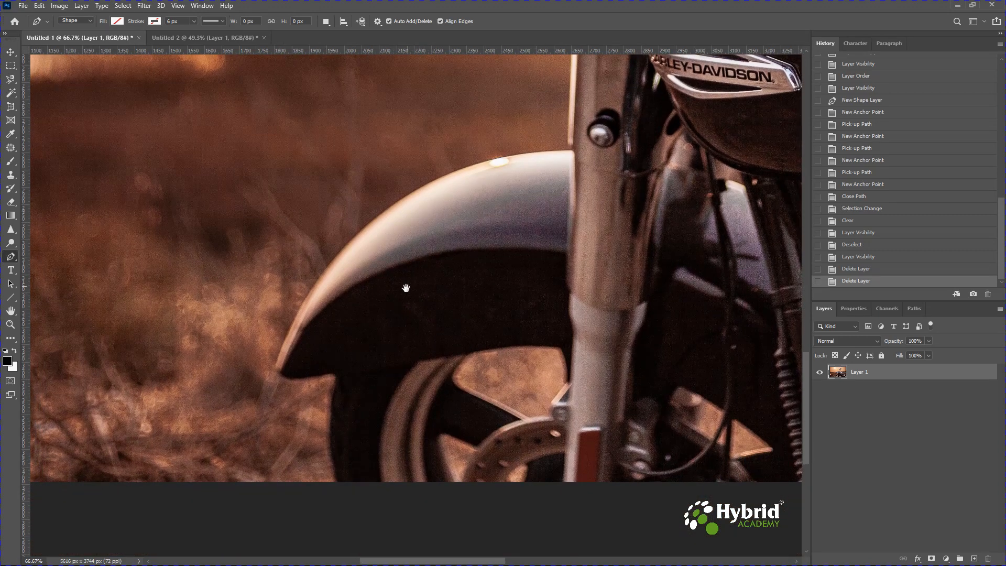
left_click_drag(400, 316, 372, 324)
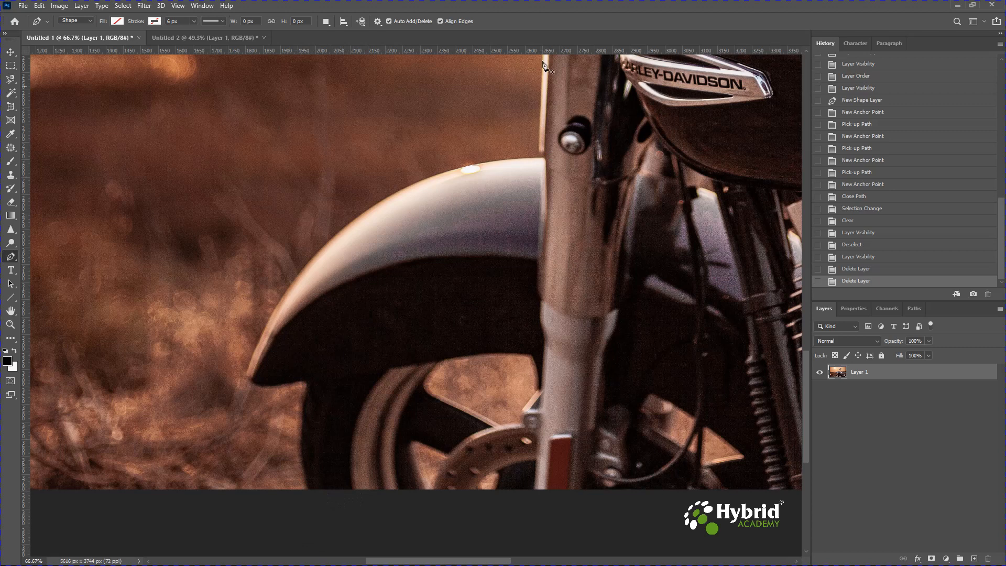
scroll(558, 78, "up", 6)
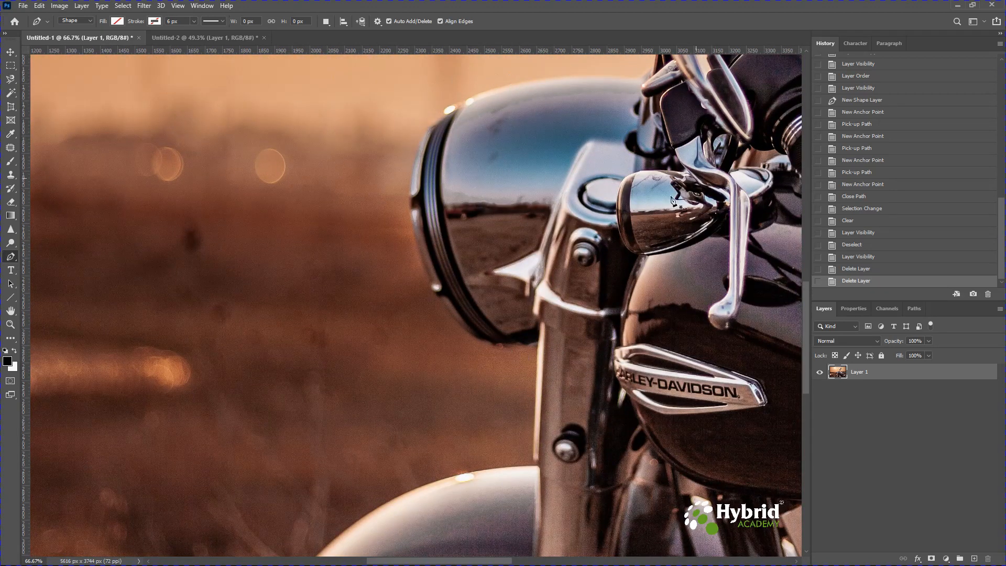
left_click_drag(567, 422, 635, 91)
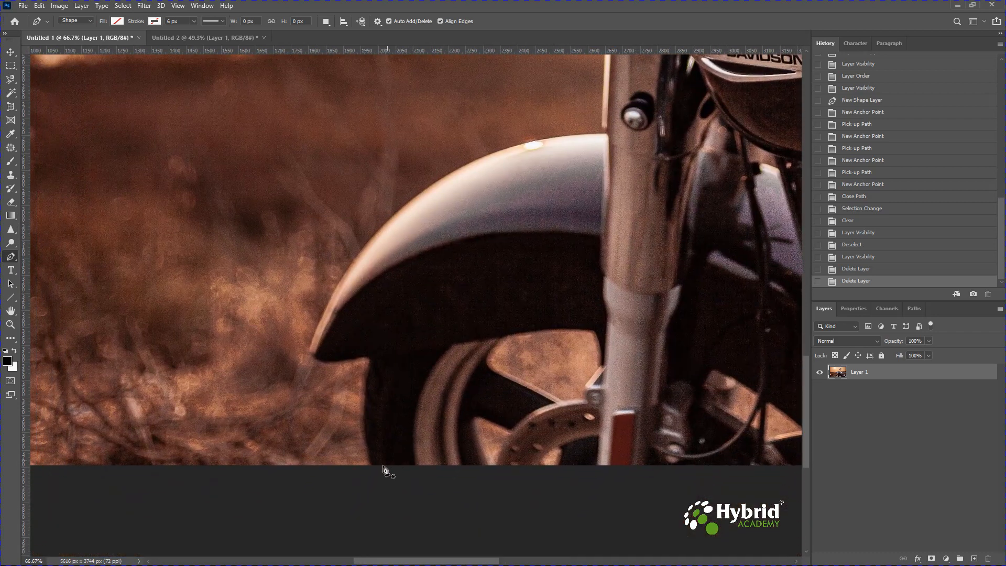
left_click(374, 473)
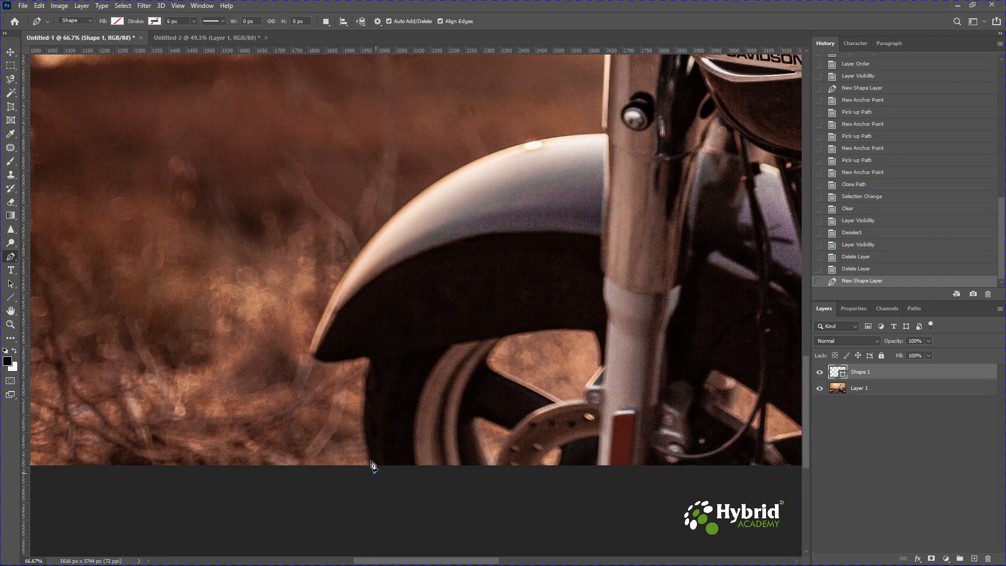
left_click(368, 366)
left_click_drag(368, 366, 382, 295)
left_click_drag(381, 296, 381, 296)
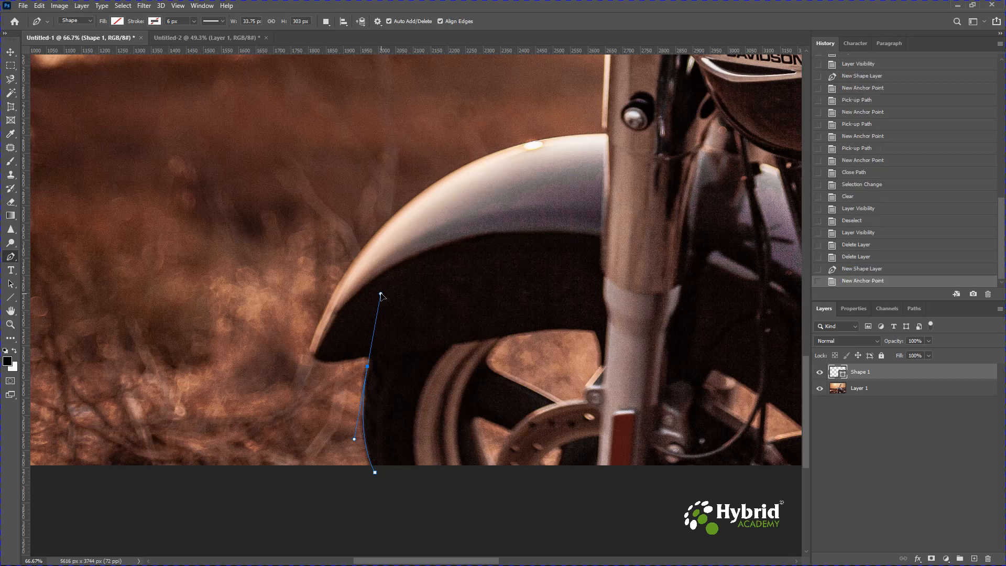
left_click(368, 368)
key("ctrl+z")
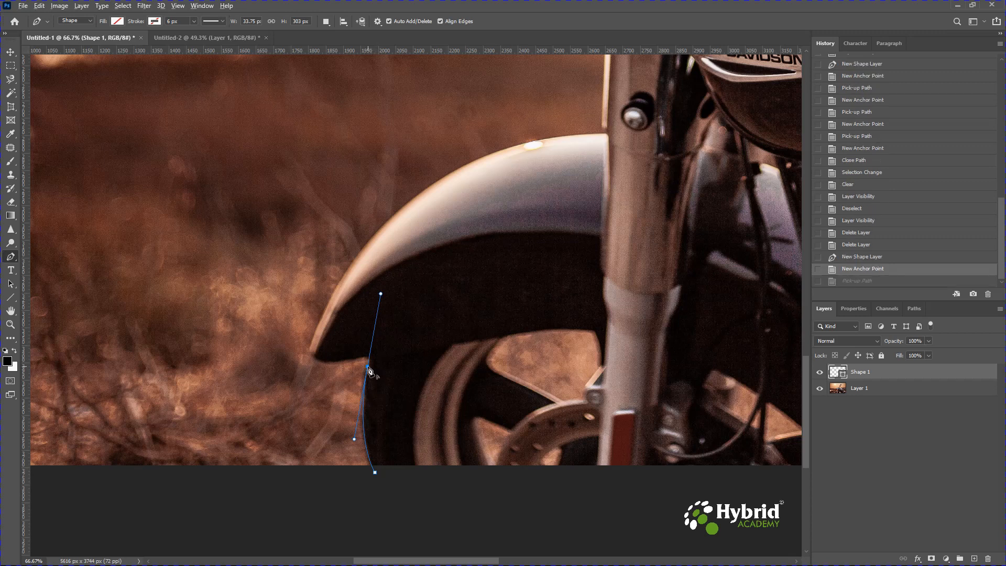
left_click(368, 368)
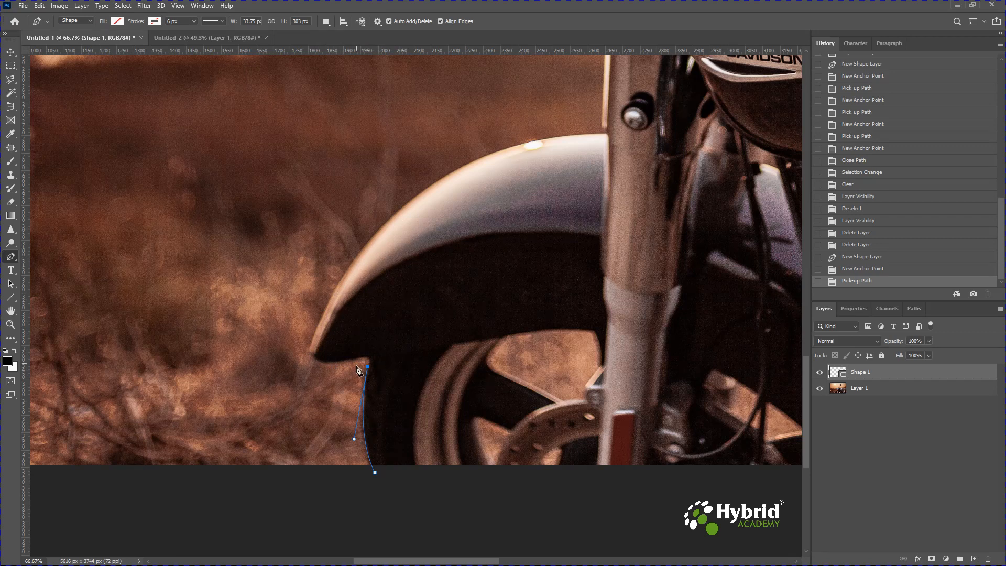
Continue the path along the underside of the front fender and around its pointed tip
left_click_drag(357, 358, 337, 362)
left_click(337, 362)
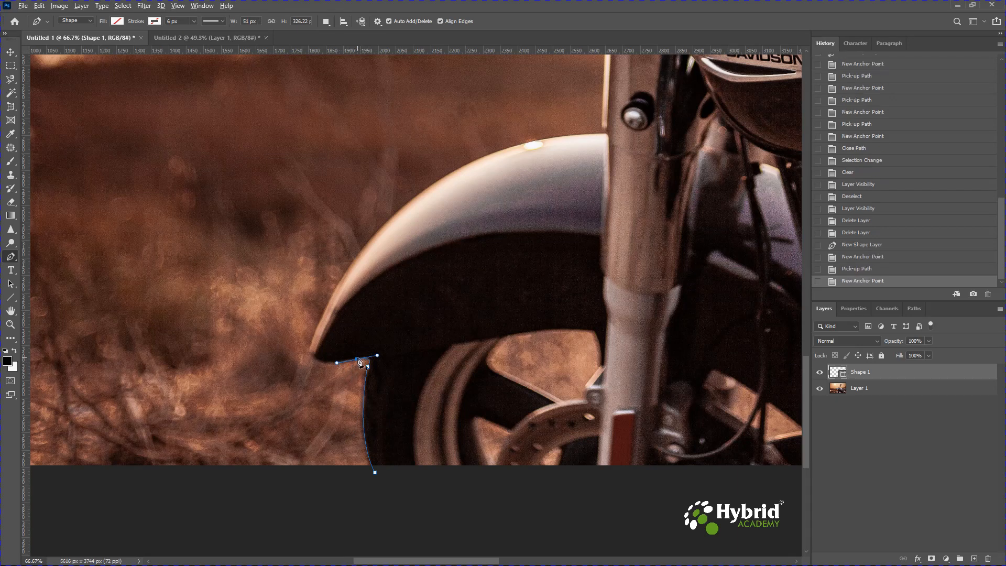
left_click(358, 362)
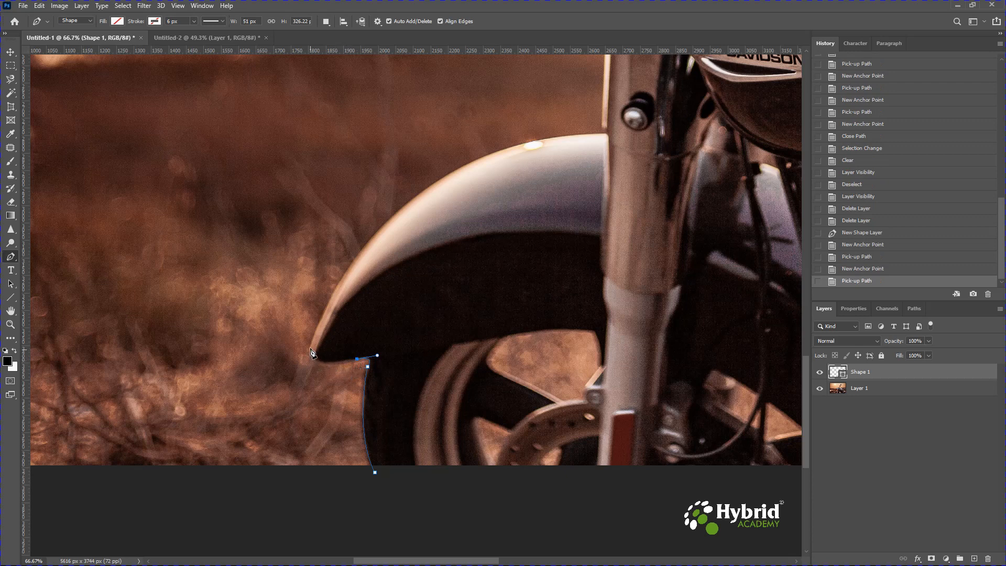
left_click_drag(313, 341, 322, 306)
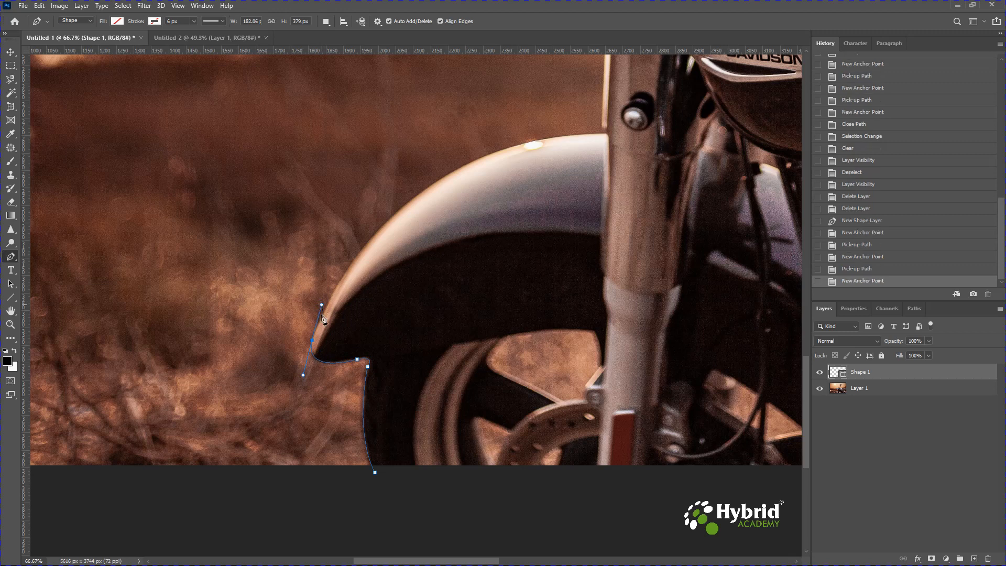
left_click(314, 344)
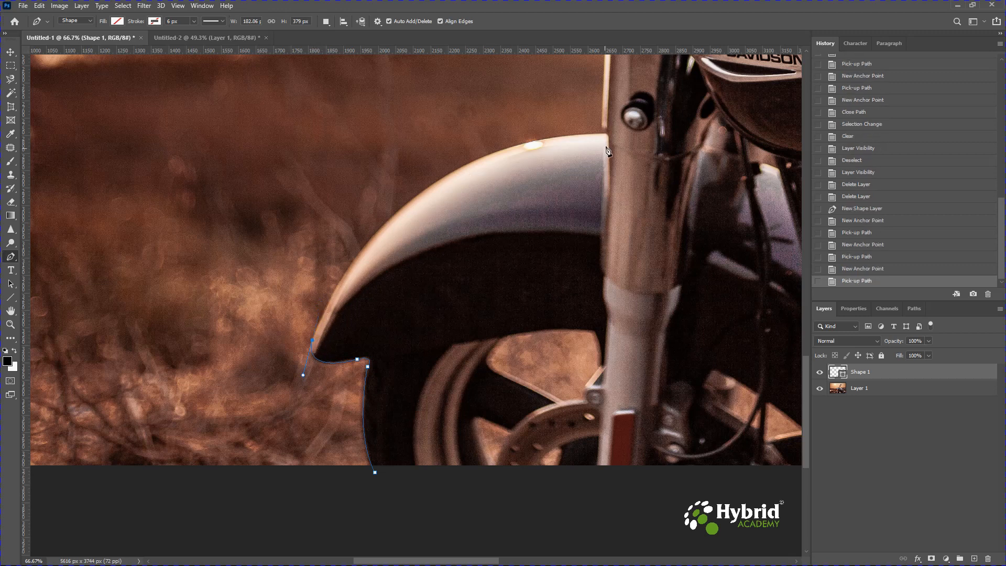
Curve the path over the top of the front fender to the fork and run it straight up to the headlight
left_click_drag(605, 136, 775, 133)
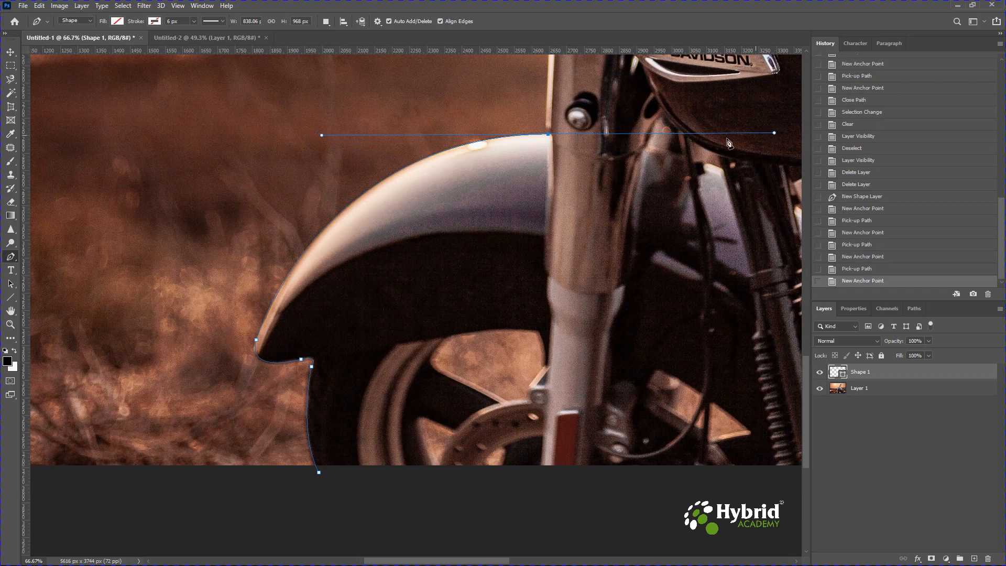
left_click(549, 135, "alt")
left_click_drag(575, 113, 572, 392)
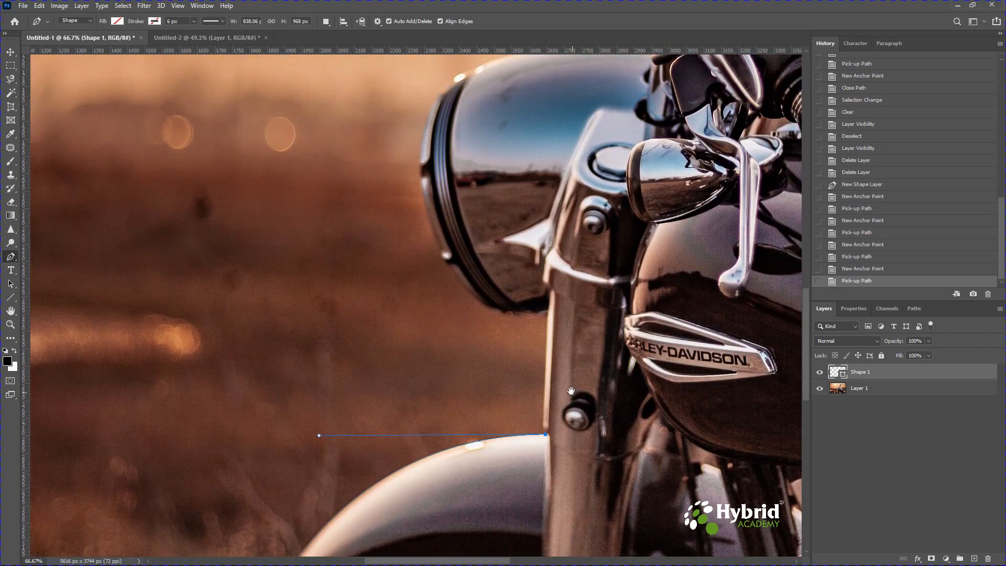
left_click(550, 311)
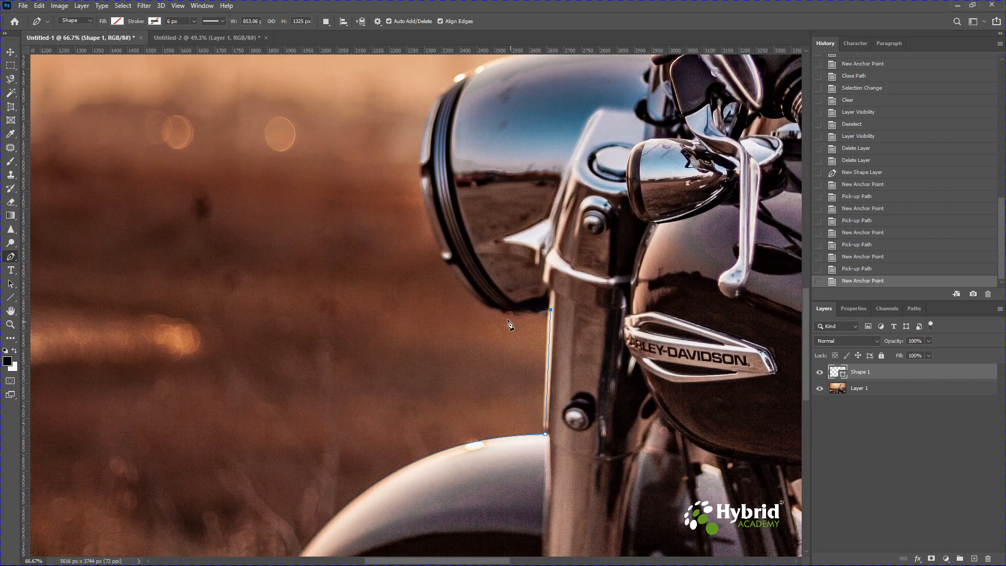
left_click_drag(465, 288, 450, 270)
key("ctrl+z")
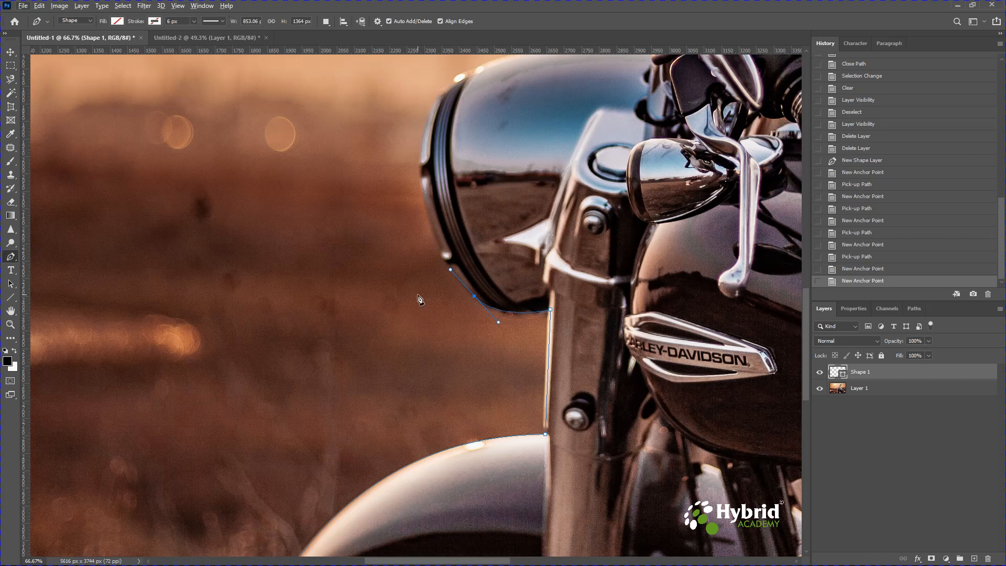
key("ctrl+z")
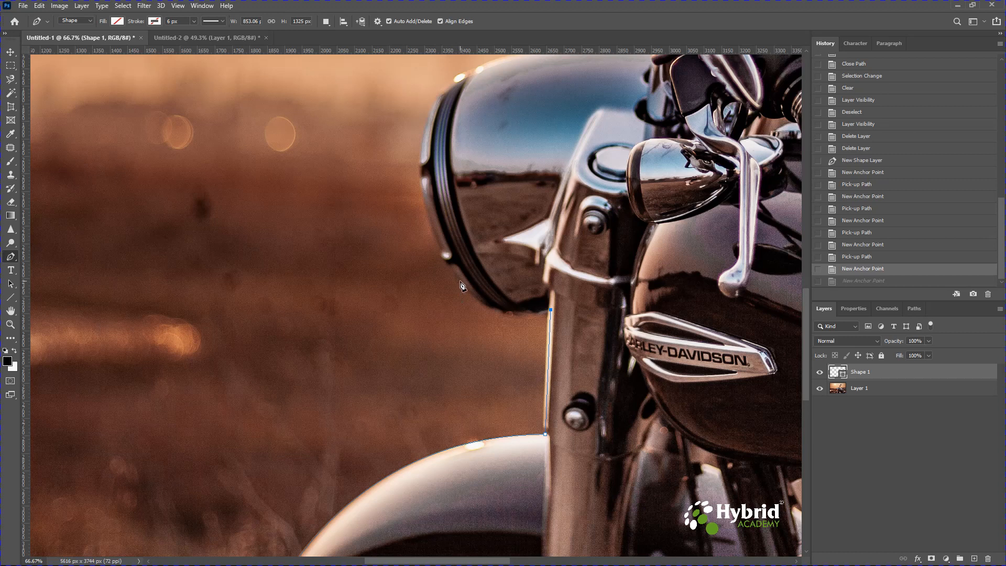
Trace the headlight from its underside around the front rim and over the top to the handlebar controls
left_click_drag(457, 280, 425, 227)
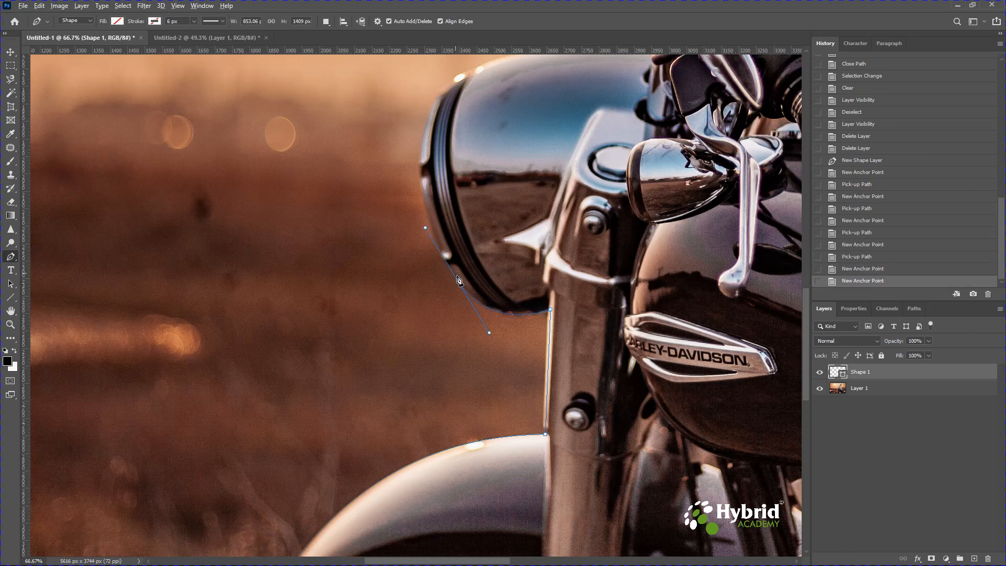
left_click(457, 281)
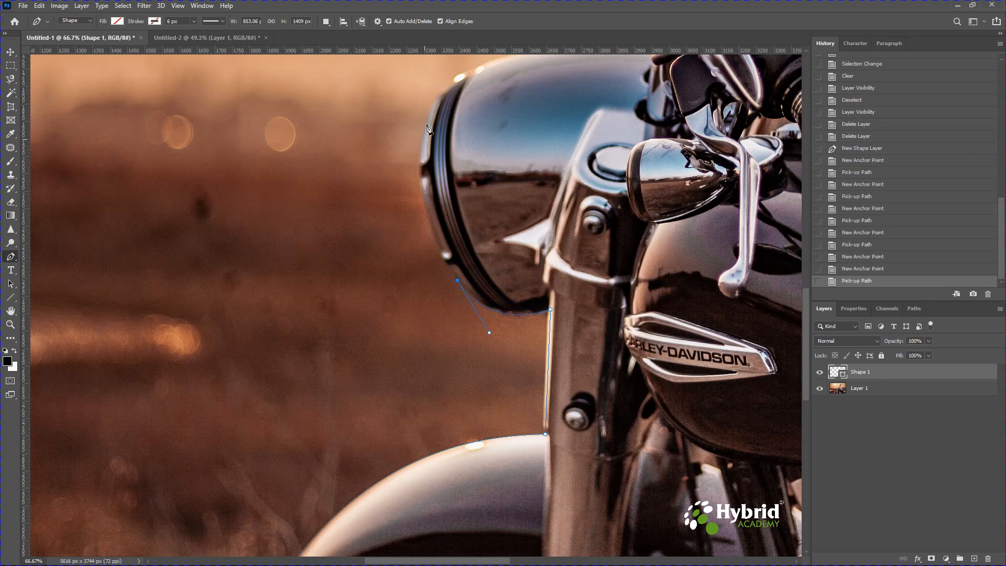
left_click_drag(437, 99, 485, 123)
left_click(437, 223)
left_click_drag(485, 188, 524, 173)
left_click(485, 188)
left_click_drag(640, 171, 730, 183)
left_click(640, 172)
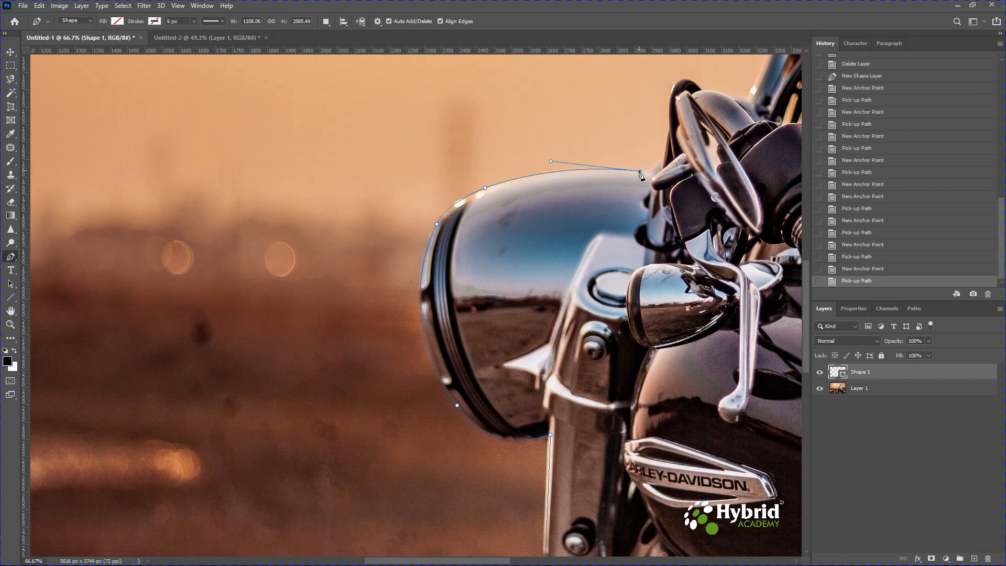
Extend the path from the headlight's rear edge up and over the black loop beside the near mirror
left_click_drag(665, 149, 670, 126)
left_click(665, 149)
left_click(669, 130)
left_click_drag(697, 86, 731, 112)
left_click(697, 85)
left_click(701, 89)
Continue the path around the base of the chrome handlebar and up the handlebar's outer edge
left_click_drag(570, 211, 154, 429)
left_click_drag(318, 317, 339, 292)
left_click(328, 320)
left_click(336, 308)
left_click_drag(408, 134, 404, 112)
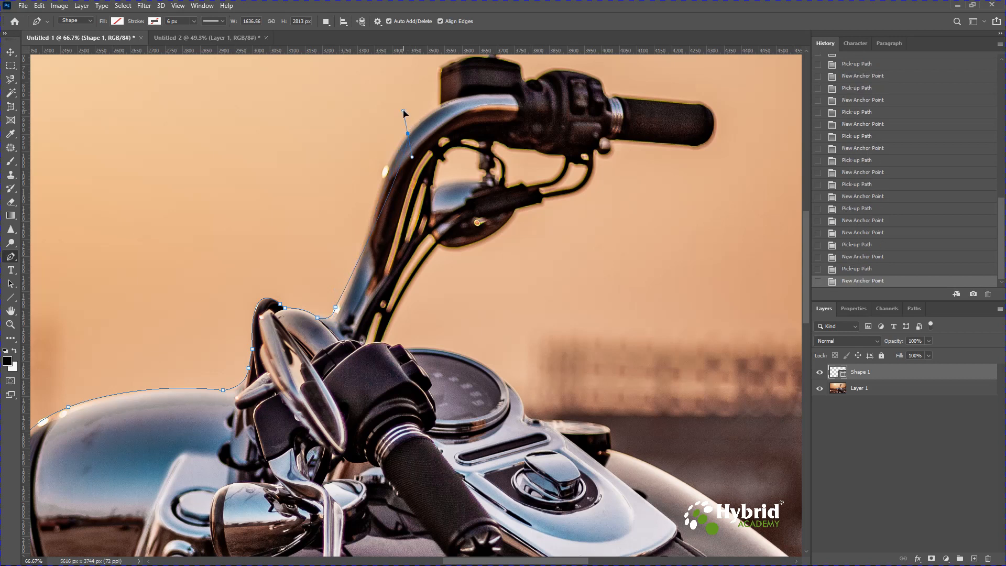
key("ctrl+z")
left_click_drag(377, 199, 440, 329)
left_click(378, 199)
Extend the path along the handlebar's curve and over the top of the fluid reservoir to the mirror stem
left_click(437, 107)
key("ctrl+z")
left_click(440, 106)
left_click(430, 306)
left_click_drag(444, 293, 482, 288)
left_click(444, 293)
left_click(474, 288)
left_click(478, 289)
Outline the far mirror, following its stem up, around the mirror and back down to the reservoir
left_click(501, 253)
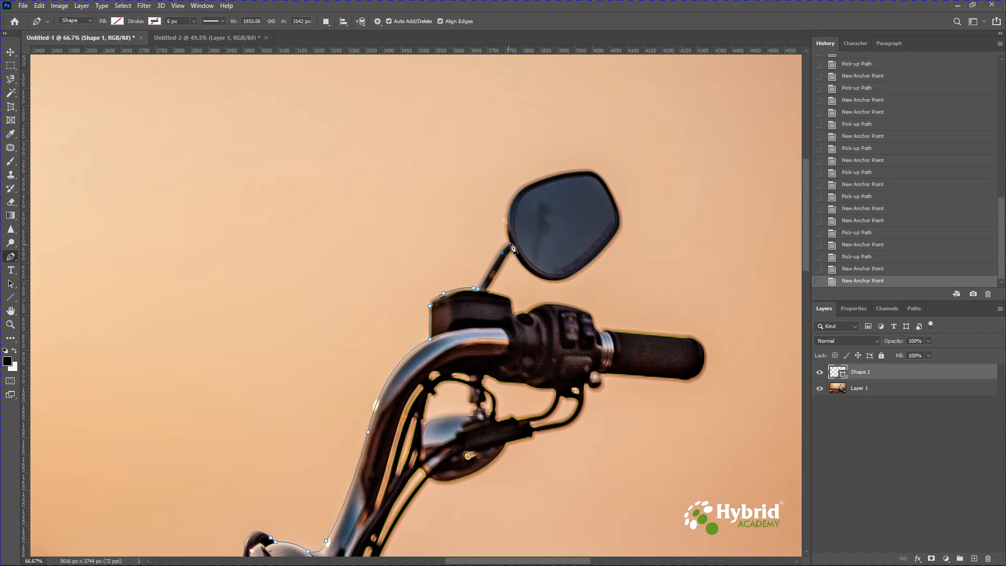
left_click(512, 245)
left_click_drag(516, 194, 599, 256)
left_click_drag(531, 272, 564, 302)
left_click(531, 272, "alt")
left_click_drag(516, 257, 501, 266)
left_click(516, 257, "alt")
left_click(507, 256, "alt")
left_click(488, 289)
Trace the remaining reservoir corner and the top of the switch housing to the start of the far hand grip
left_click(506, 296)
left_click_drag(512, 311, 614, 327)
left_click(512, 312, "alt")
left_click(519, 312, "alt")
left_click(524, 313, "alt")
left_click(559, 305, "alt")
left_click(596, 329, "alt")
left_click(606, 331, "alt")
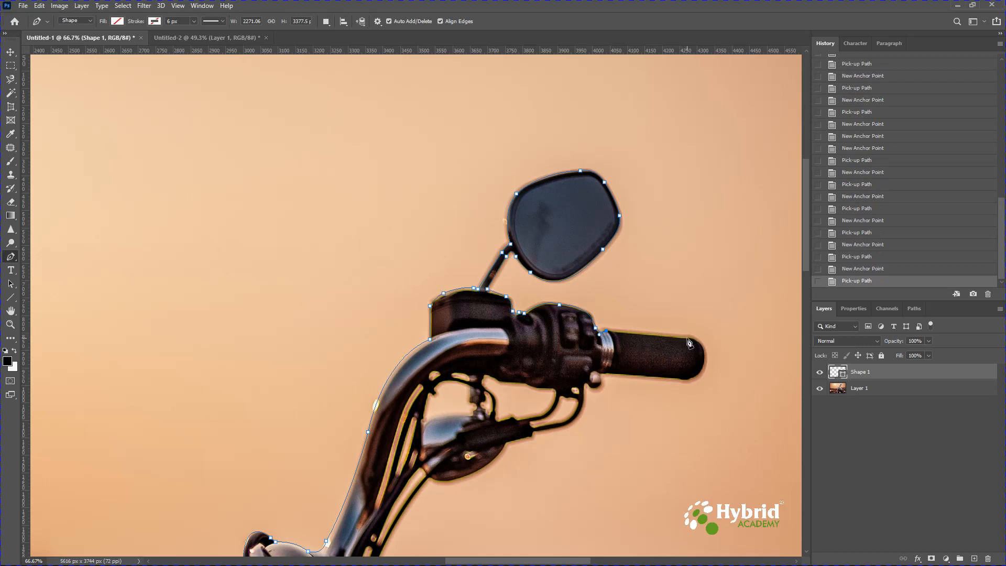
Outline the far hand grip along its top, around the rounded end and back along its underside
left_click(687, 339)
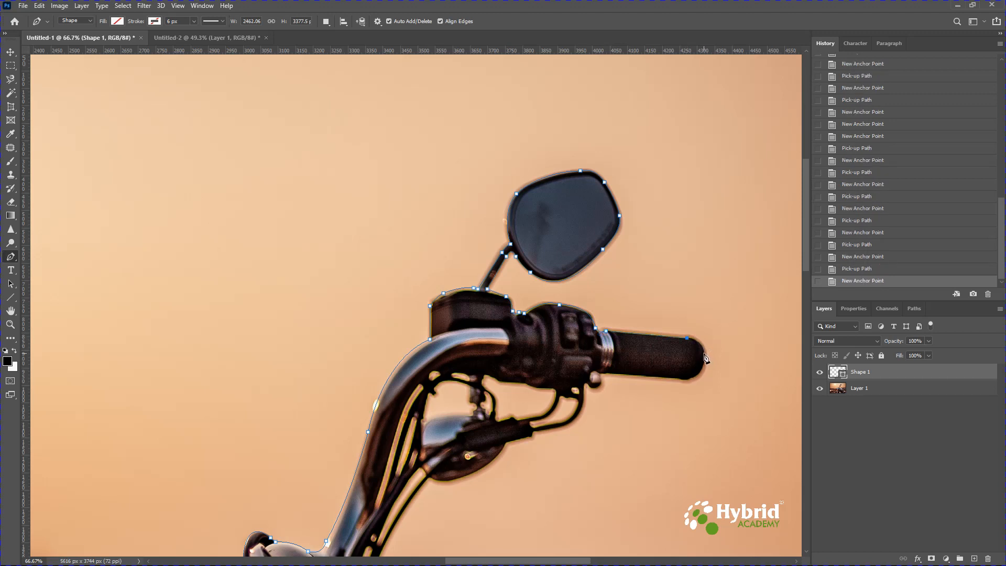
left_click_drag(703, 351, 656, 383)
left_click(703, 353, "alt")
left_click(682, 380, "alt")
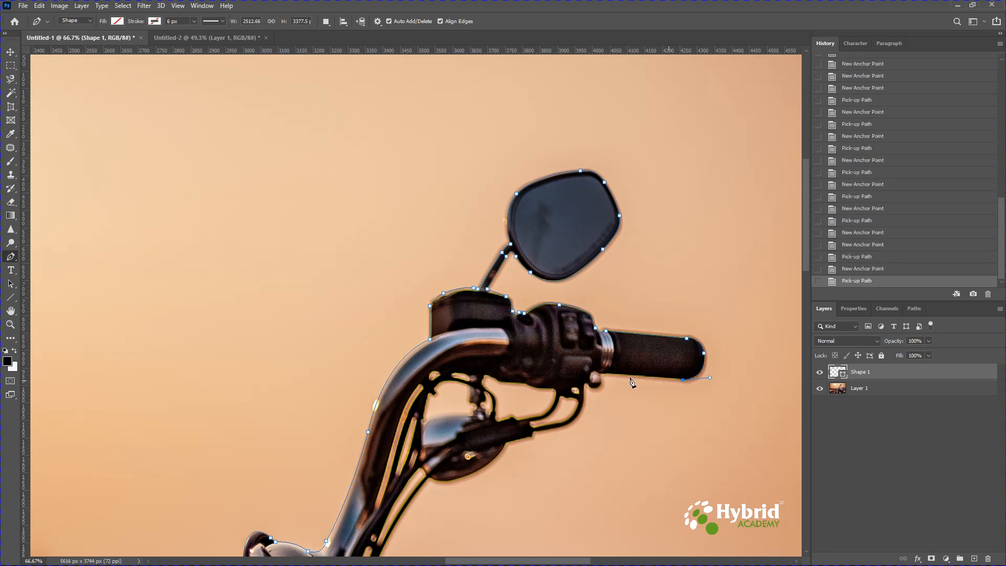
left_click(601, 374)
Continue the path around the small knob under the switch housing and along the outer side of the curved cable
left_click_drag(586, 388, 586, 410)
left_click(595, 388, "alt")
left_click(588, 385, "alt")
left_click(584, 396, "alt")
left_click_drag(535, 433, 481, 434)
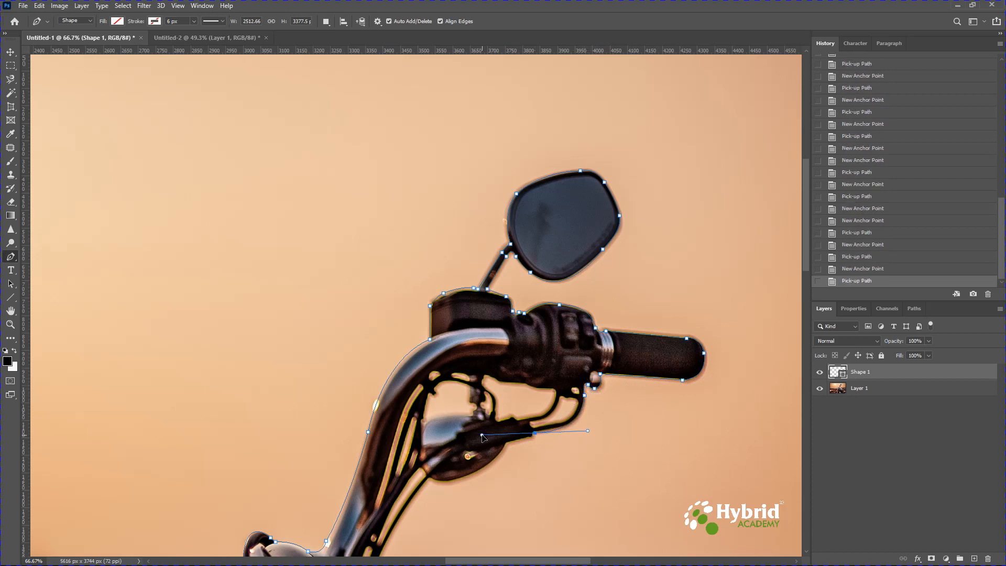
left_click(535, 434, "alt")
left_click(587, 431)
left_click(587, 430, "alt")
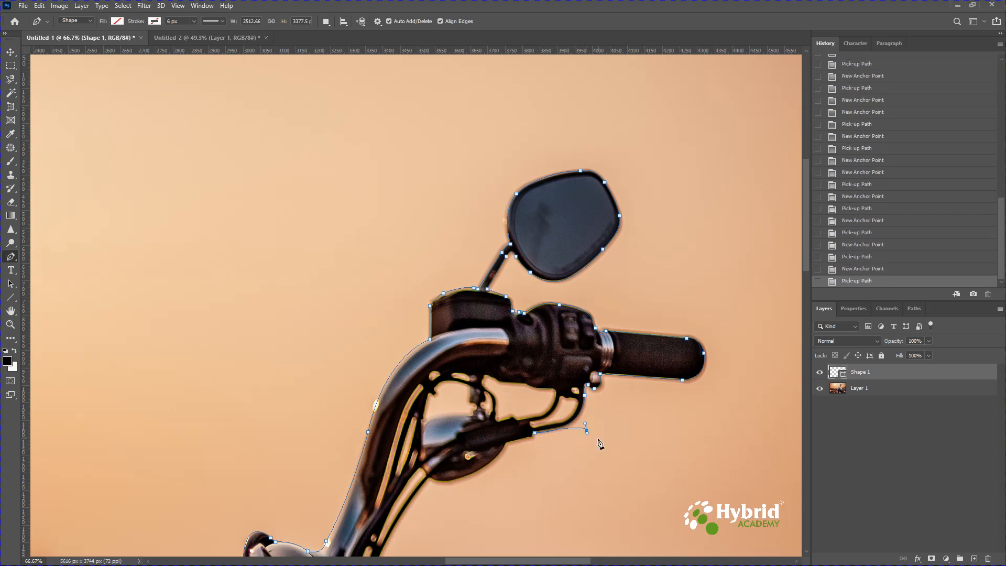
key("ctrl+z")
key("ctrl+z")
Trace the underside of the rounded chrome part beneath the handlebar to the cables
left_click_drag(508, 441, 491, 443)
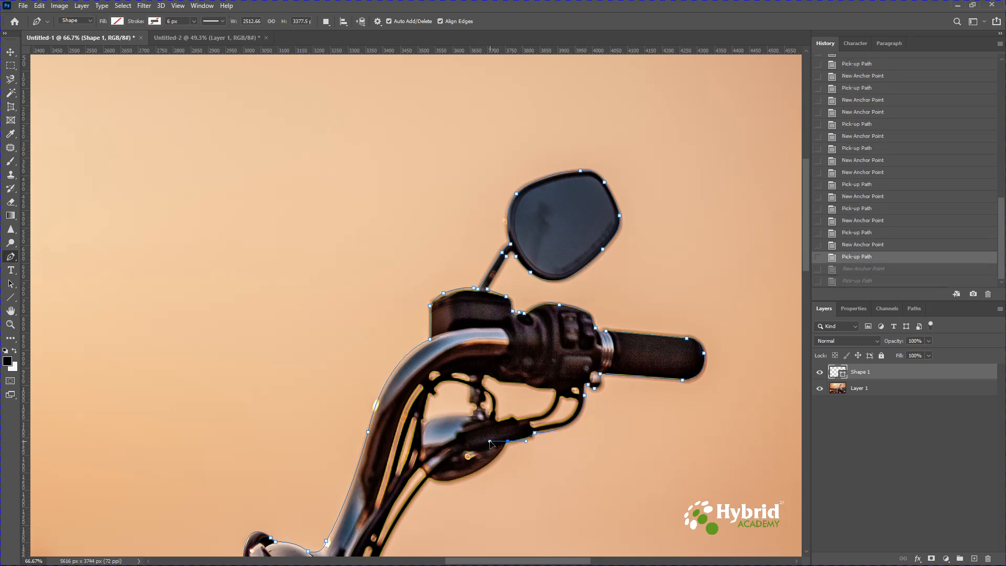
left_click(507, 441, "alt")
left_click_drag(433, 481, 388, 475)
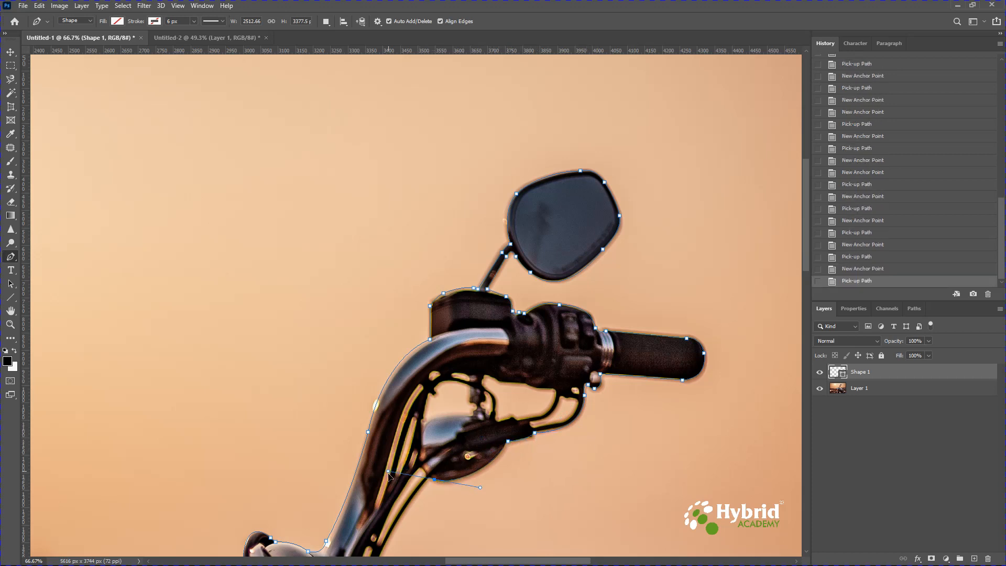
left_click(434, 480, "alt")
left_click_drag(446, 495, 465, 149)
left_click(473, 139, "alt")
Continue the path down the handlebar cables to the tank and around the rim of the speedometer
left_click_drag(421, 232, 410, 274)
left_click(421, 231, "alt")
left_click(430, 237)
left_click(430, 237, "alt")
left_click(436, 235)
left_click_drag(447, 243, 448, 244)
left_click(444, 239, "alt")
left_click_drag(543, 271, 366, 221)
left_click(543, 272, "alt")
Trace around the cap beside the console and curve the path along the fuel tank's edge to the seat
left_click(564, 305, "alt")
left_click(586, 311, "alt")
left_click(650, 325, "alt")
left_click(650, 338)
left_click_drag(648, 426, 790, 534)
left_click(612, 352, "alt")
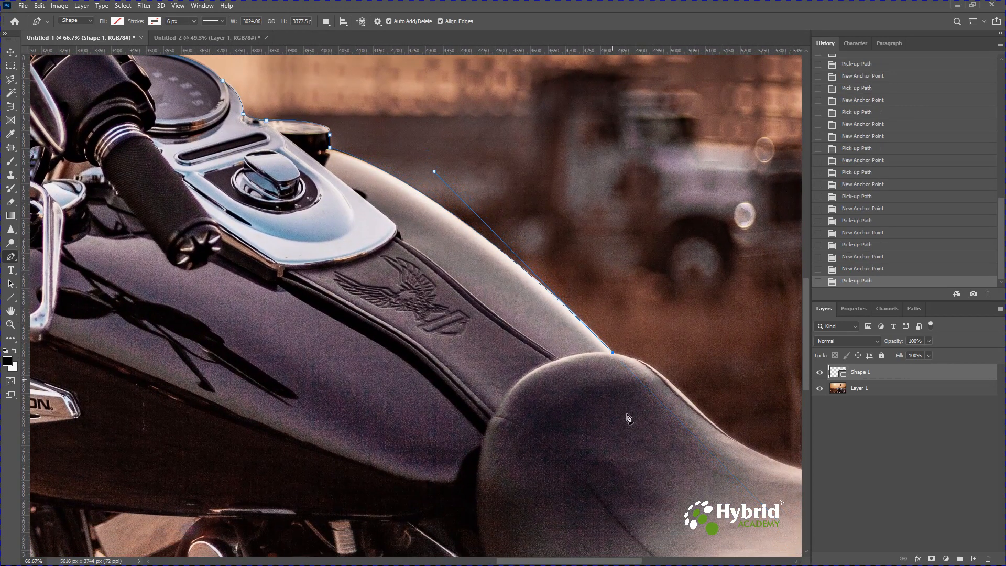
Continue the path over the hump of the seat and curve it along the seat's upper edge to the photo's edge
left_click_drag(629, 417, 419, 273)
left_click_drag(468, 245, 487, 265)
left_click_drag(676, 330, 779, 308)
left_click(659, 330, "alt")
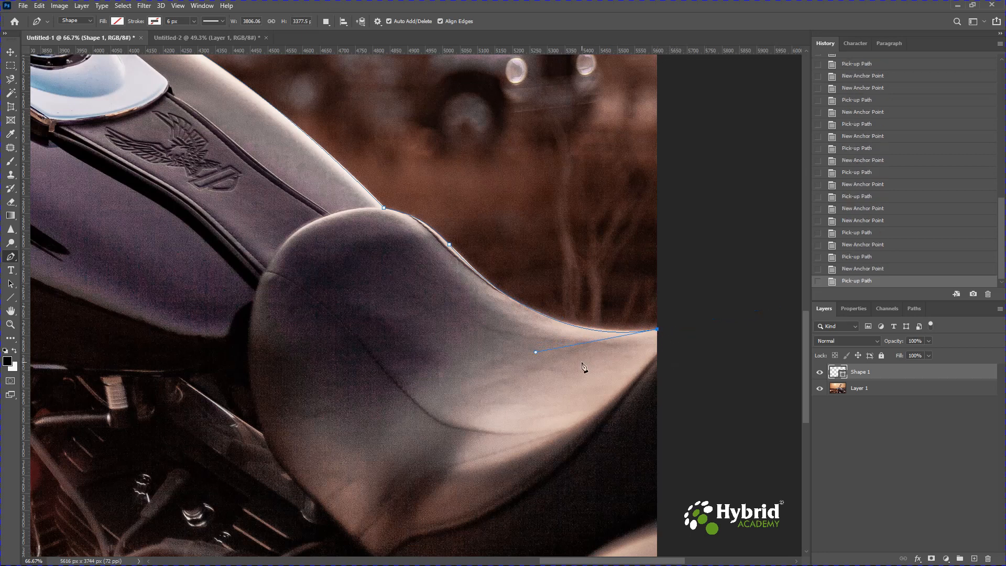
Run the path outside the canvas past the rear corner and beneath the photo, closing it at the starting anchor below the front wheel
left_click_drag(587, 379, 540, 228)
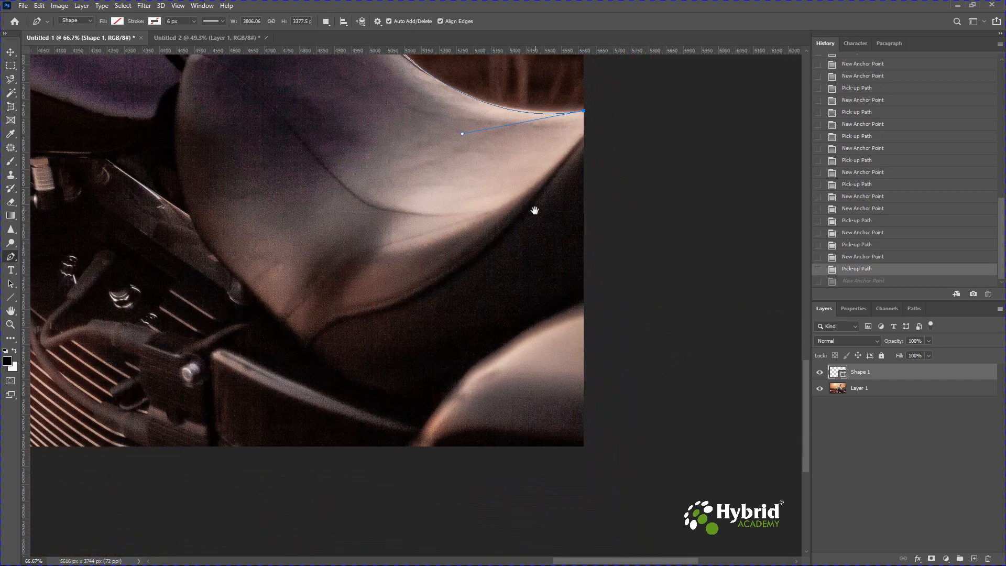
left_click(605, 459)
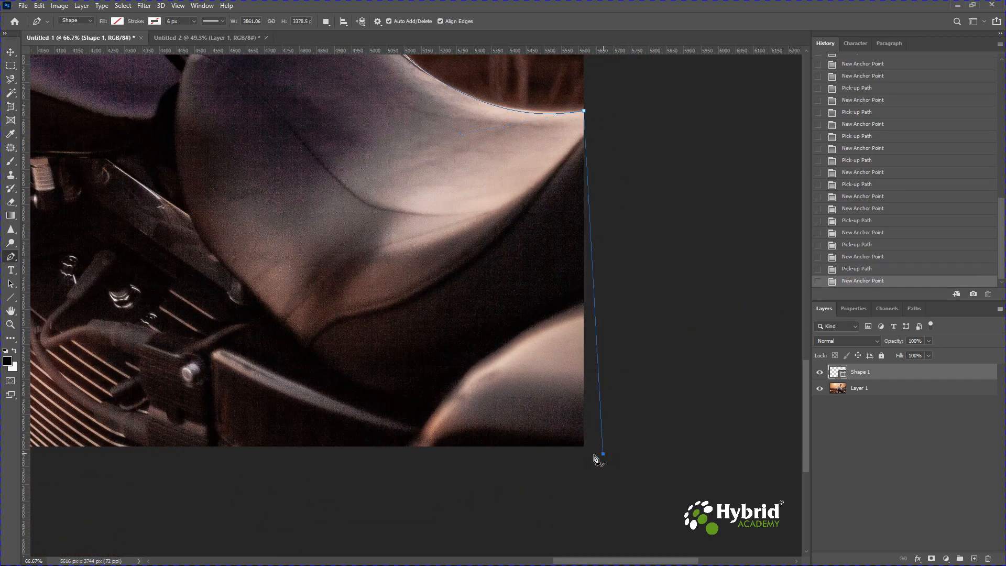
left_click_drag(157, 483, 485, 459)
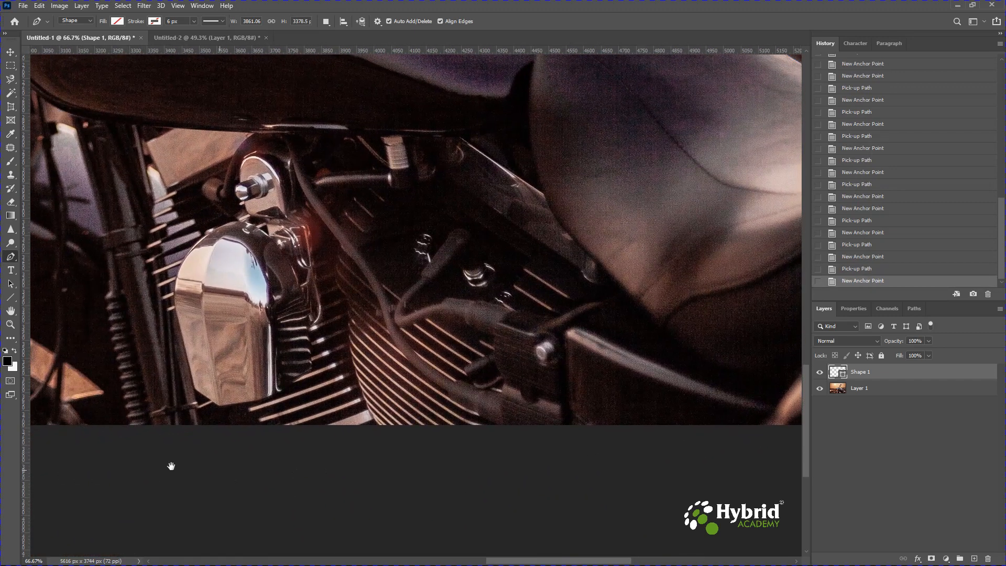
left_click_drag(187, 471, 489, 456)
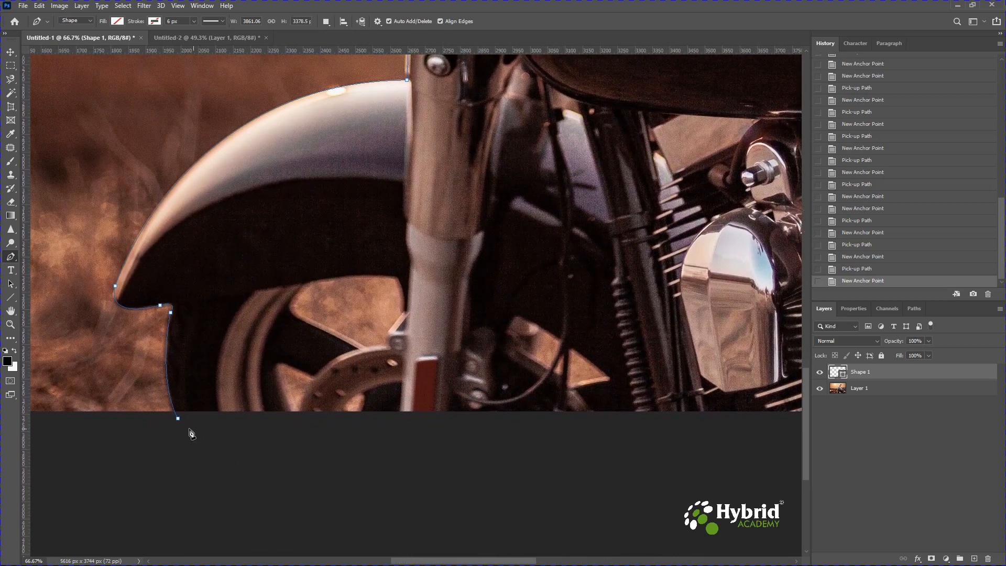
left_click(179, 419)
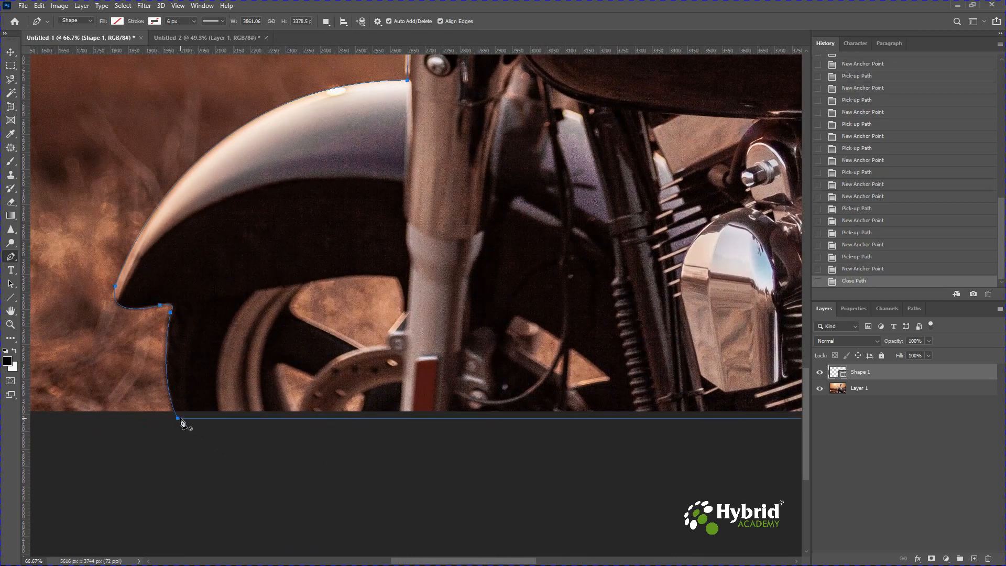
key("ctrl+minus")
key("ctrl+minus")
key("ctrl+minus")
key("ctrl+minus")
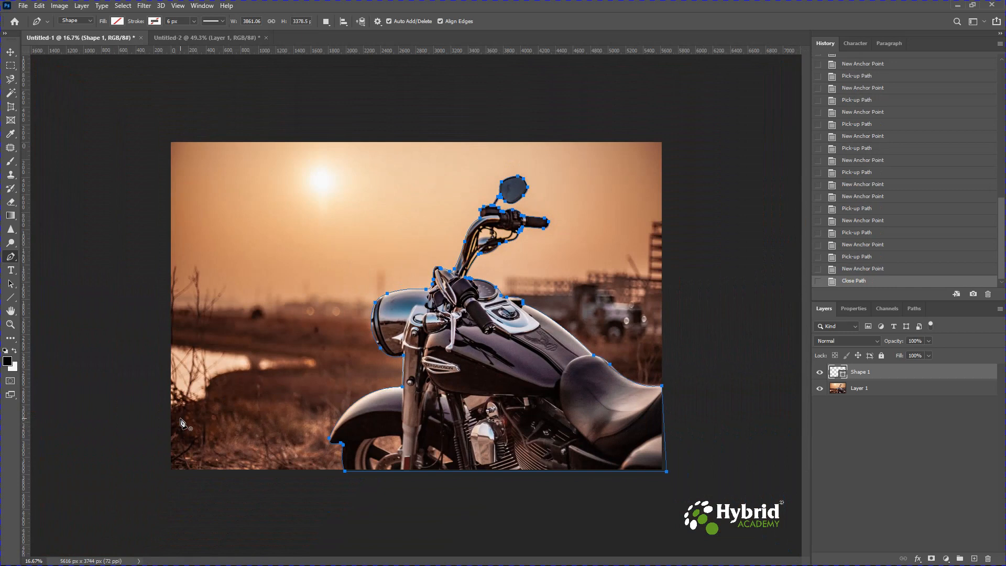
left_click(915, 309)
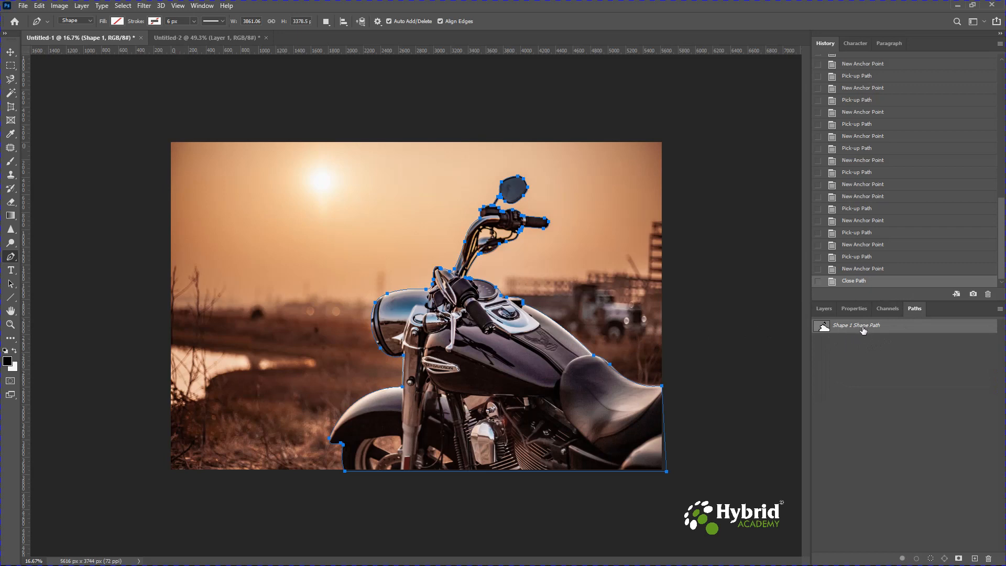
right_click(863, 330)
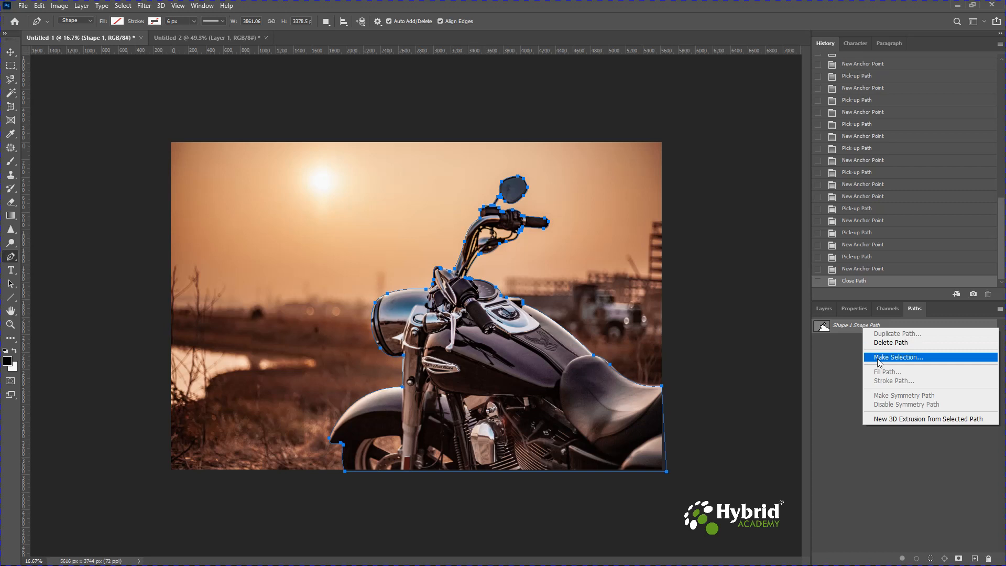
left_click(699, 204)
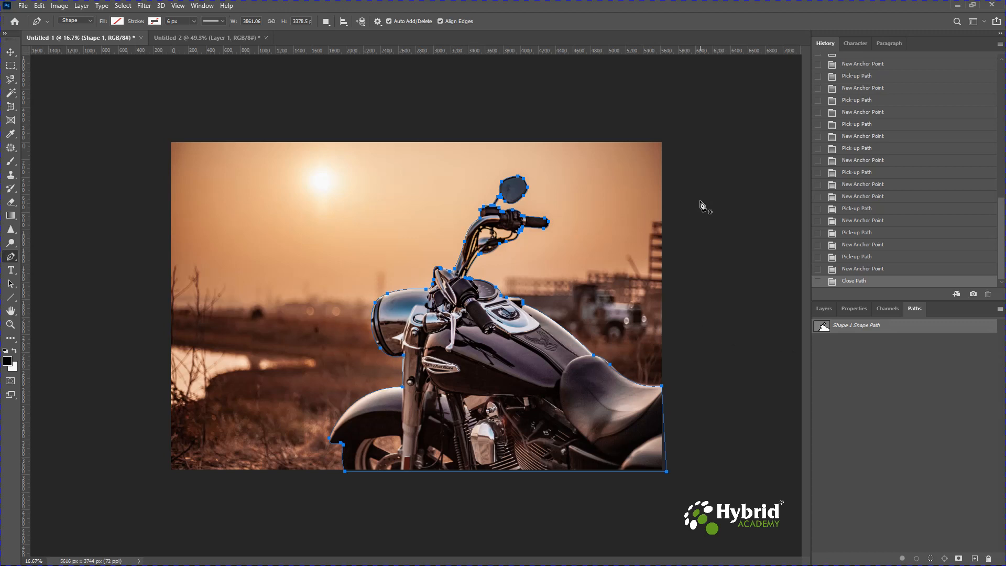
Convert the closed path into a selection and copy the motorcycle from Layer 1 onto its own layer
key("ctrl+Return")
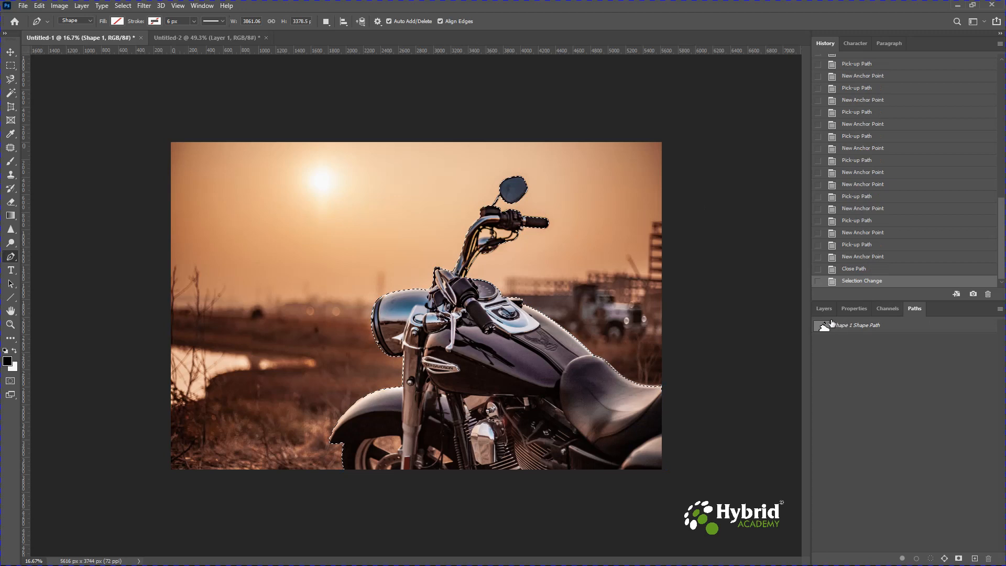
left_click(822, 309)
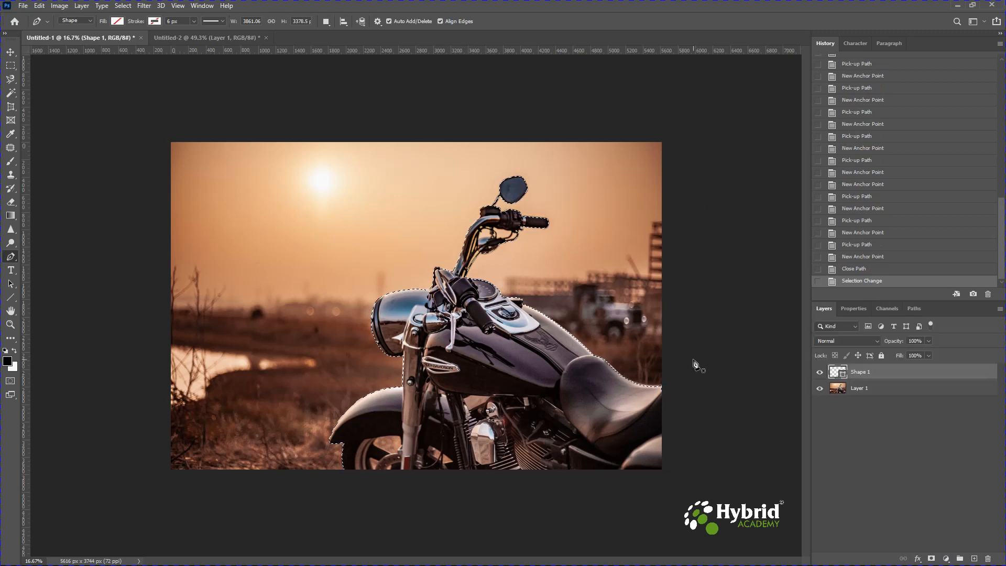
left_click(876, 392)
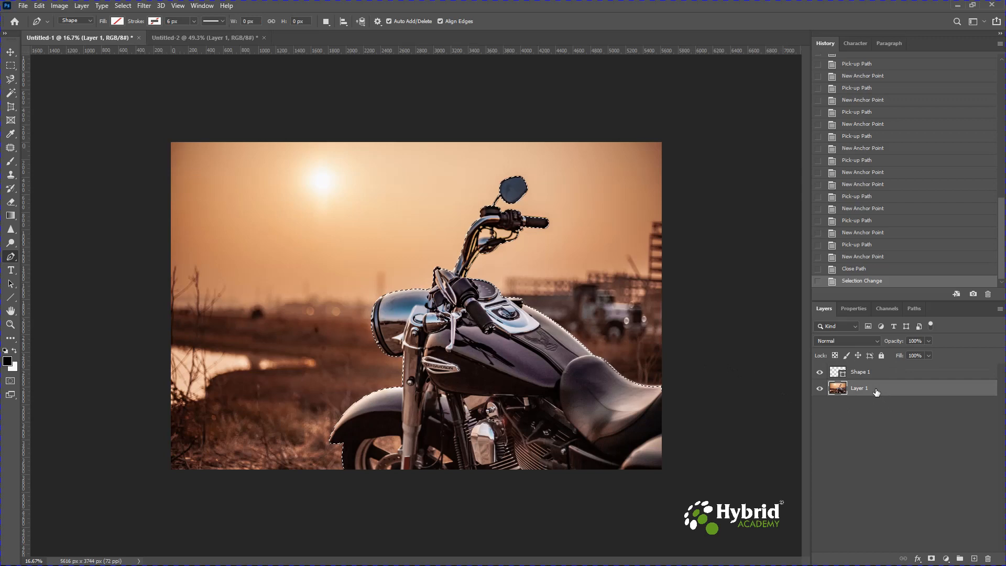
key("ctrl+j")
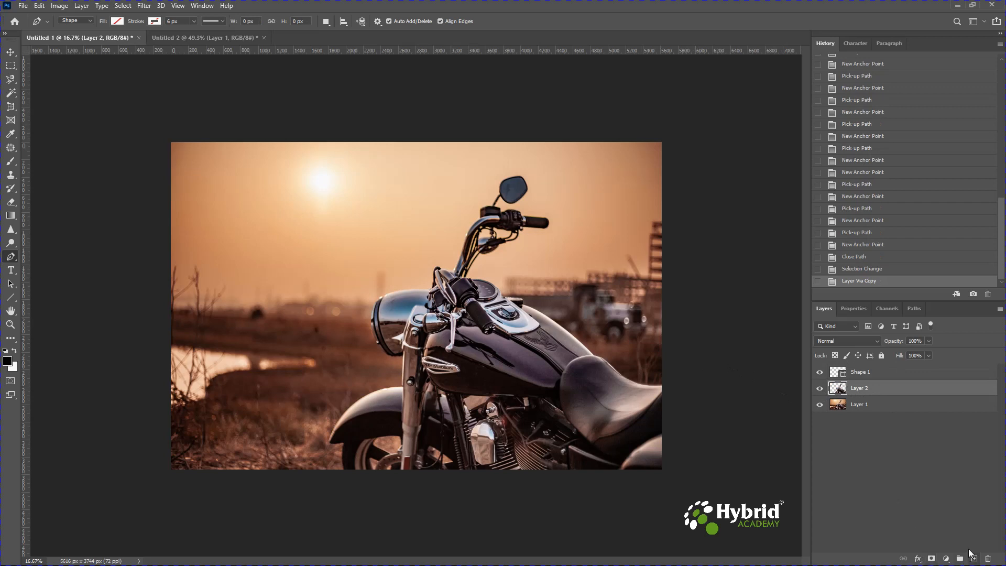
Add a new layer directly above Layer 1 and fill it with the black foreground colour
left_click(874, 406)
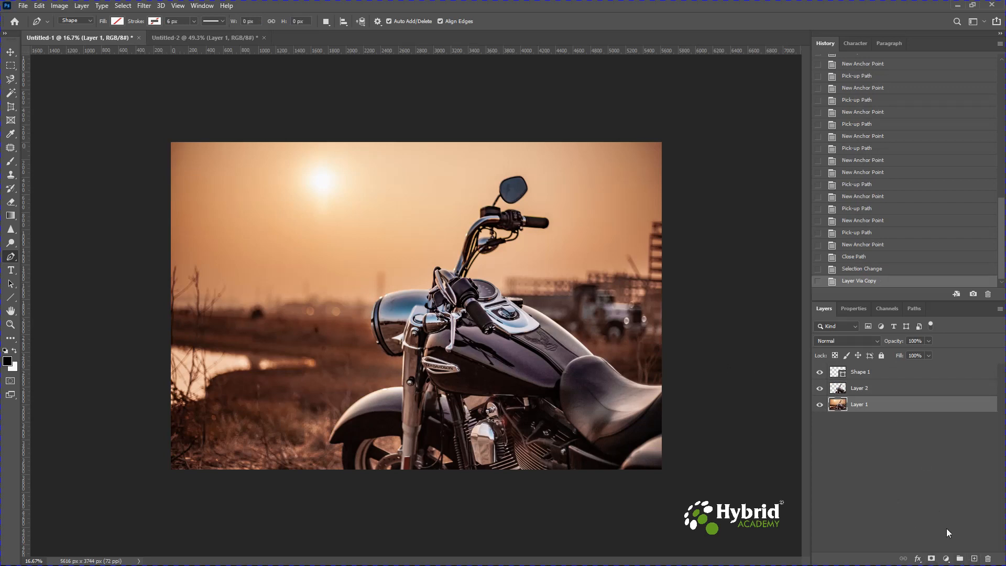
left_click(974, 559)
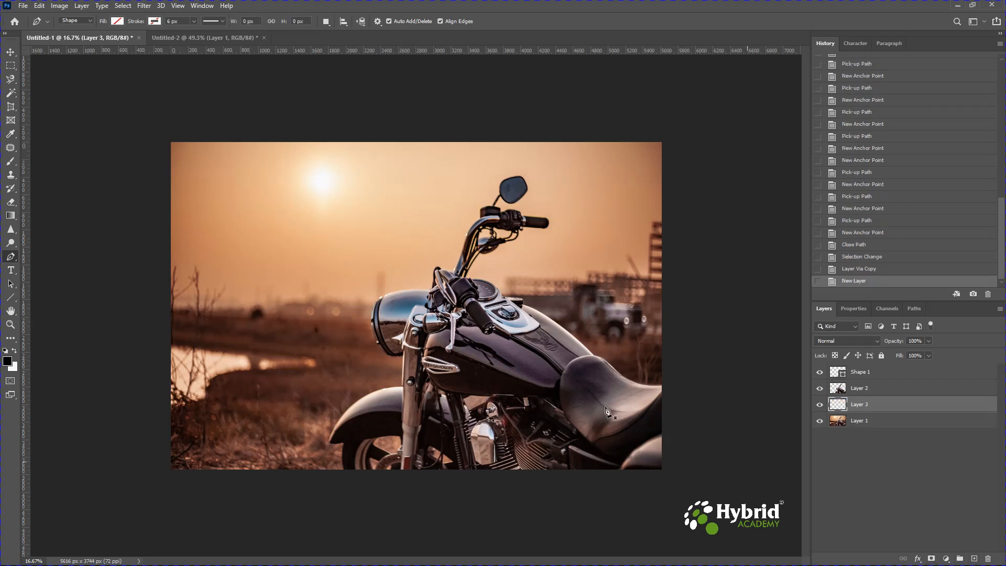
key("alt+BackSpace")
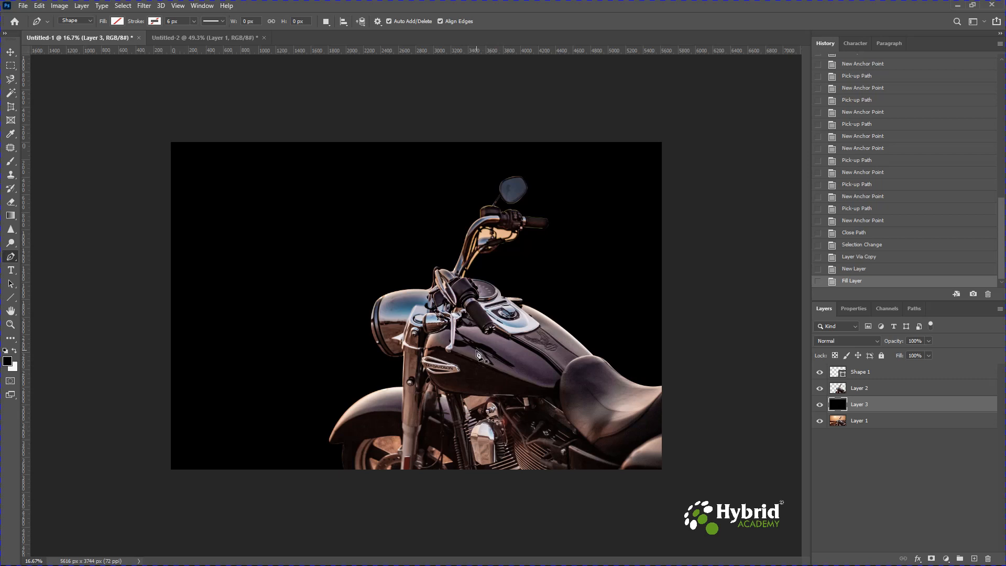
Examine the cut-out's edges up close around the headlight, fork, handlebar controls, speedometer, fuel tank and seat
scroll(476, 355, "up", 5)
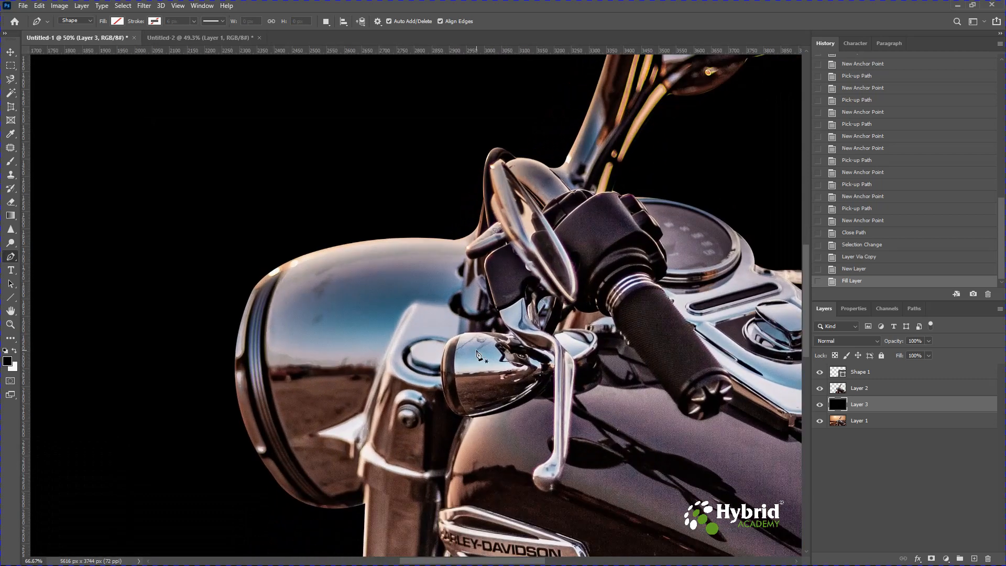
scroll(477, 354, "up", 1)
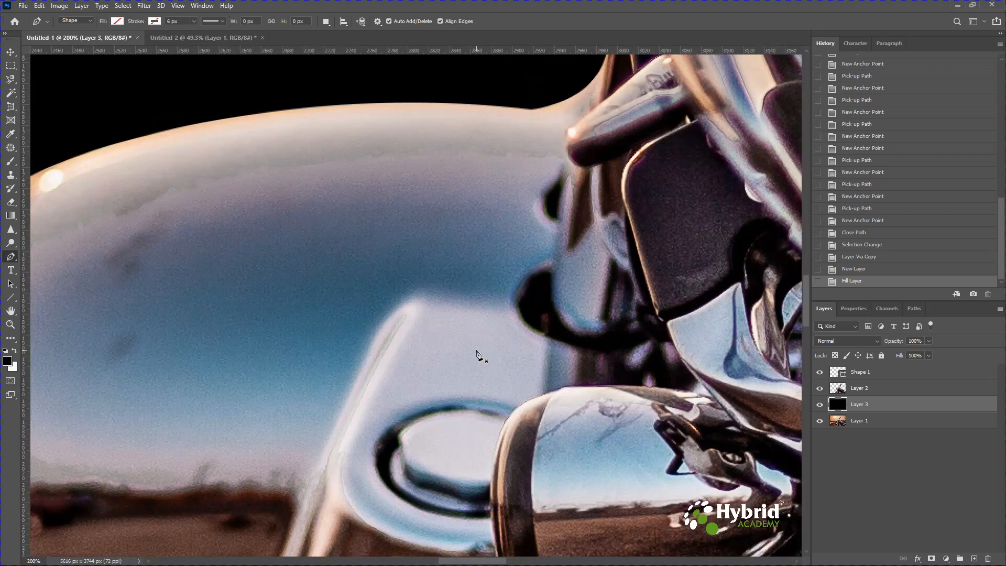
left_click_drag(323, 194, 588, 179)
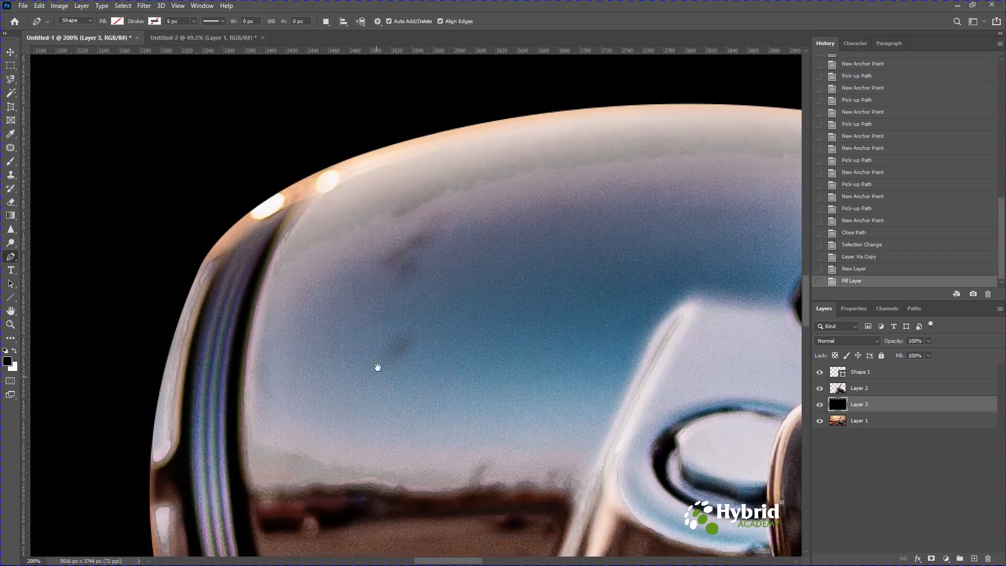
left_click_drag(377, 366, 435, 170)
left_click_drag(411, 435, 386, 274)
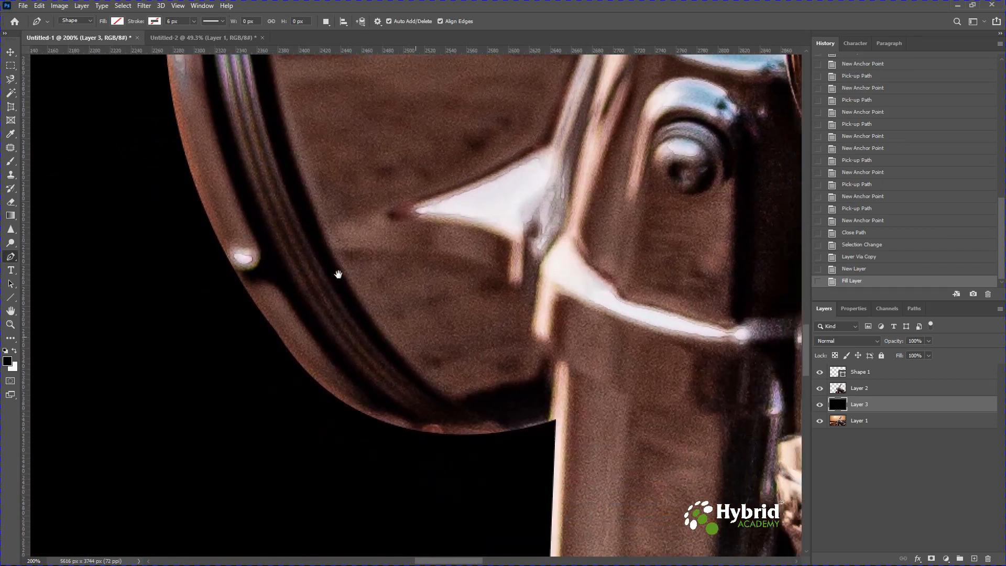
left_click_drag(397, 348, 368, 294)
left_click_drag(451, 380, 344, 505)
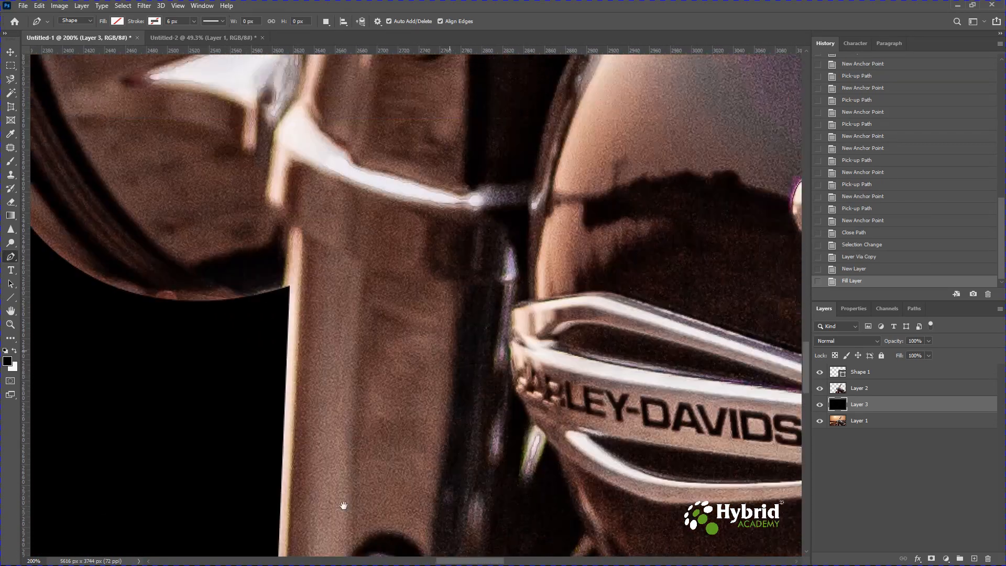
left_click_drag(560, 215, 492, 321)
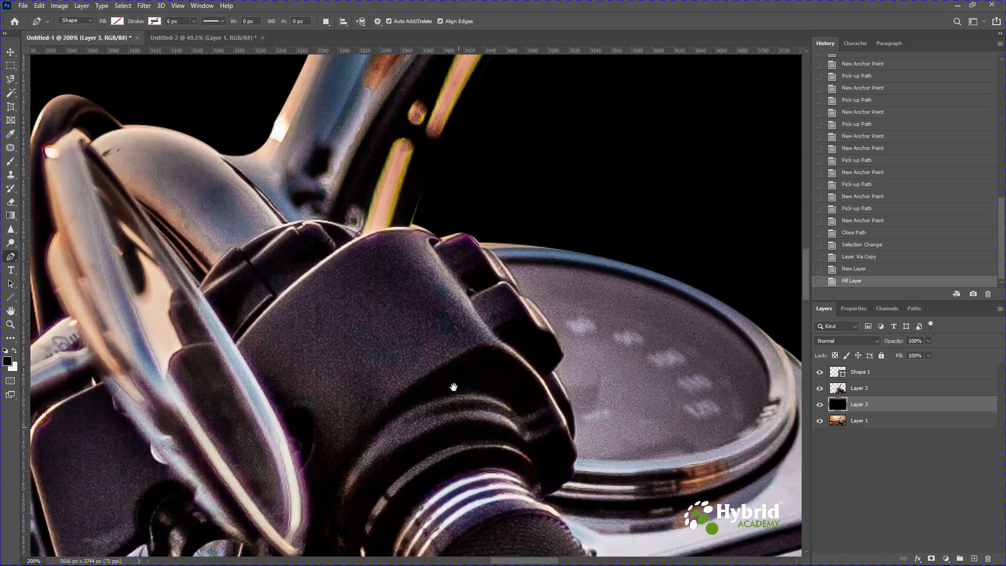
left_click_drag(454, 386, 411, 348)
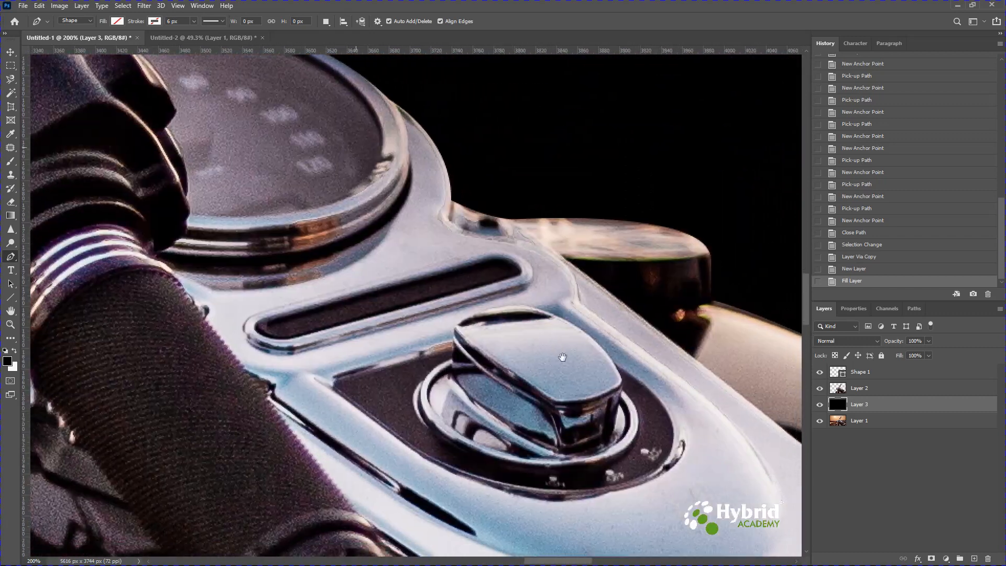
left_click_drag(562, 356, 348, 281)
left_click_drag(627, 458, 337, 269)
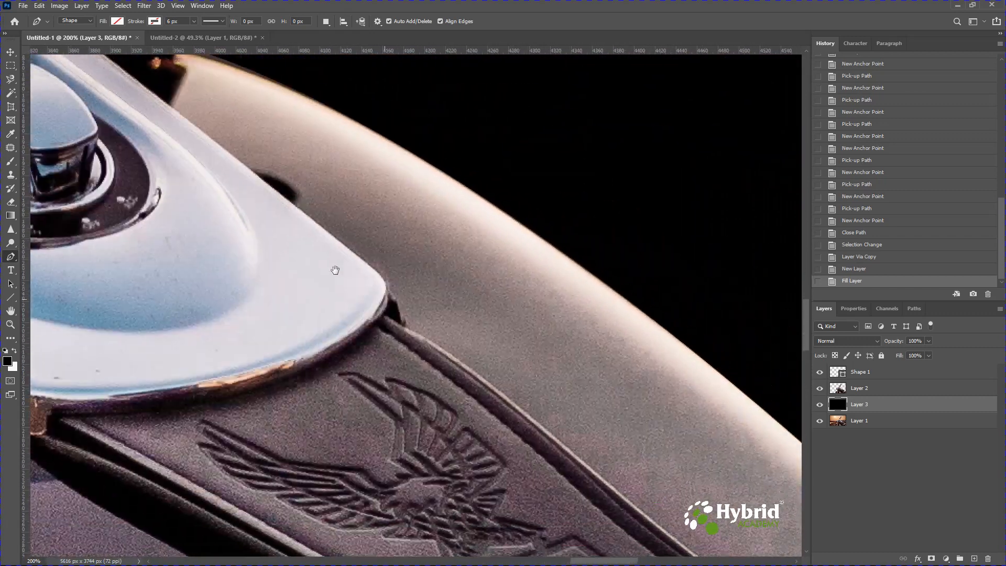
left_click_drag(497, 389, 355, 224)
left_click_drag(636, 442, 393, 404)
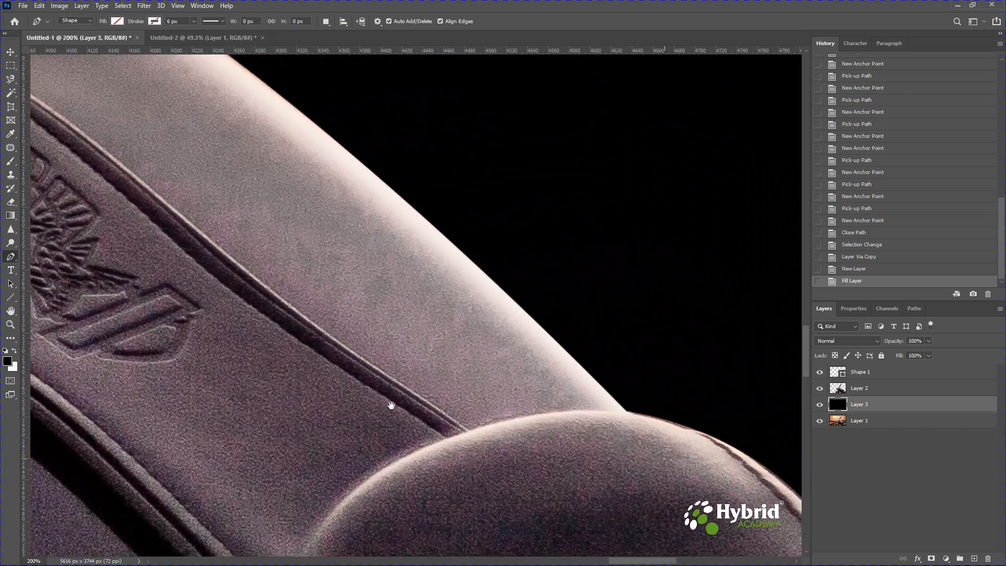
left_click_drag(580, 481, 514, 415)
left_click_drag(649, 492, 498, 456)
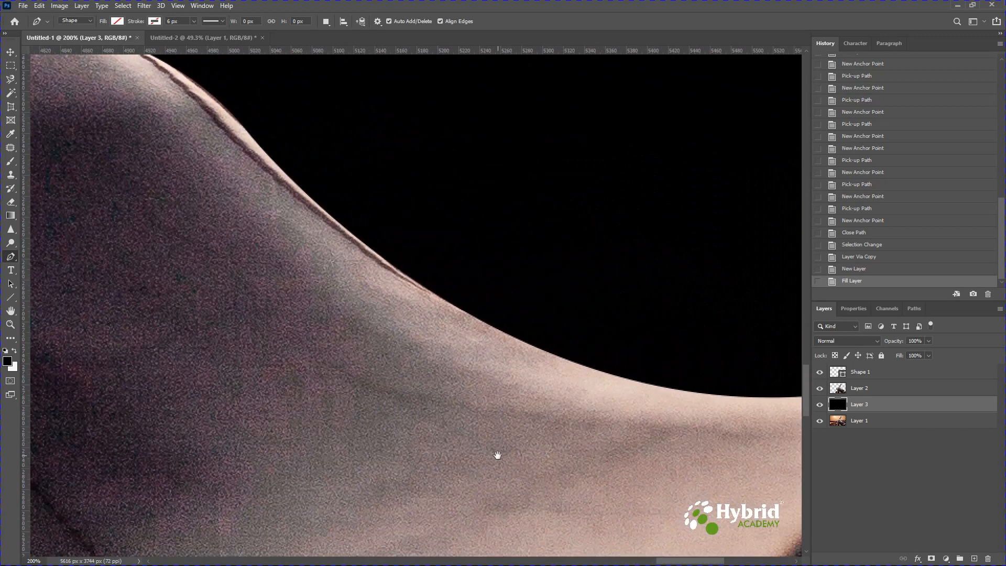
key("ctrl+0")
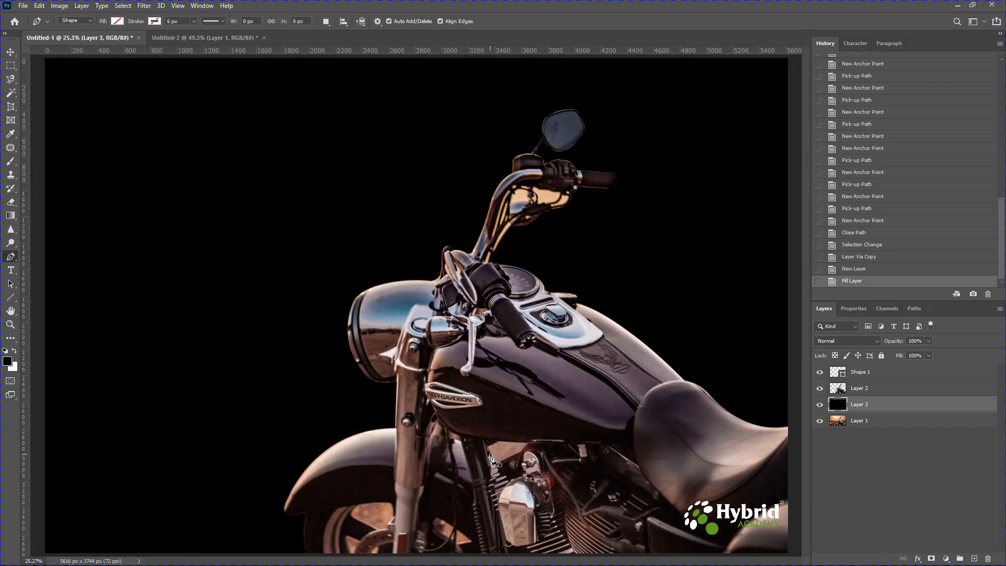
Trace a closed Pen path around the patch of background showing between the fuel tank's underside and the engine
key("ctrl+plus")
key("ctrl+plus")
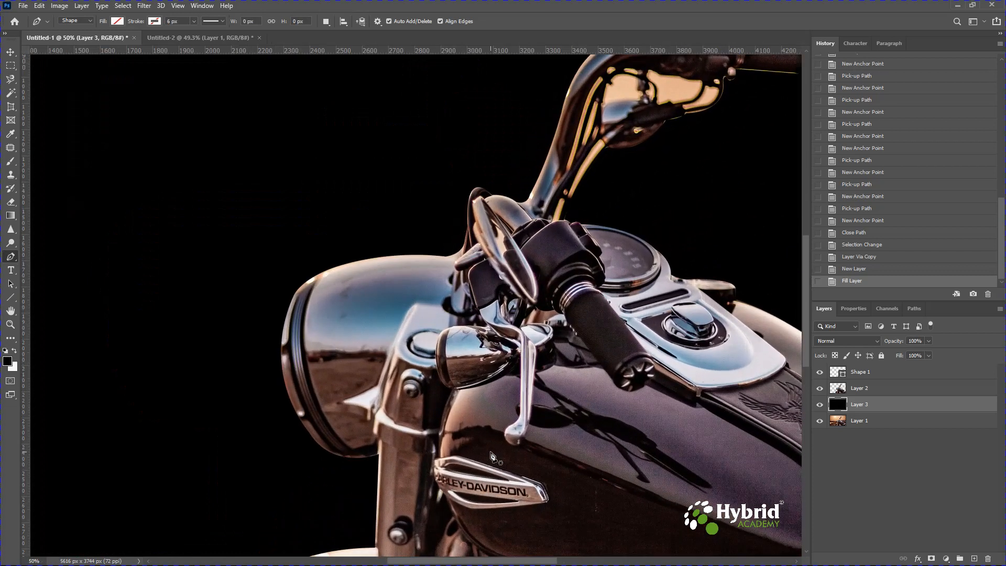
left_click_drag(487, 321, 498, 280)
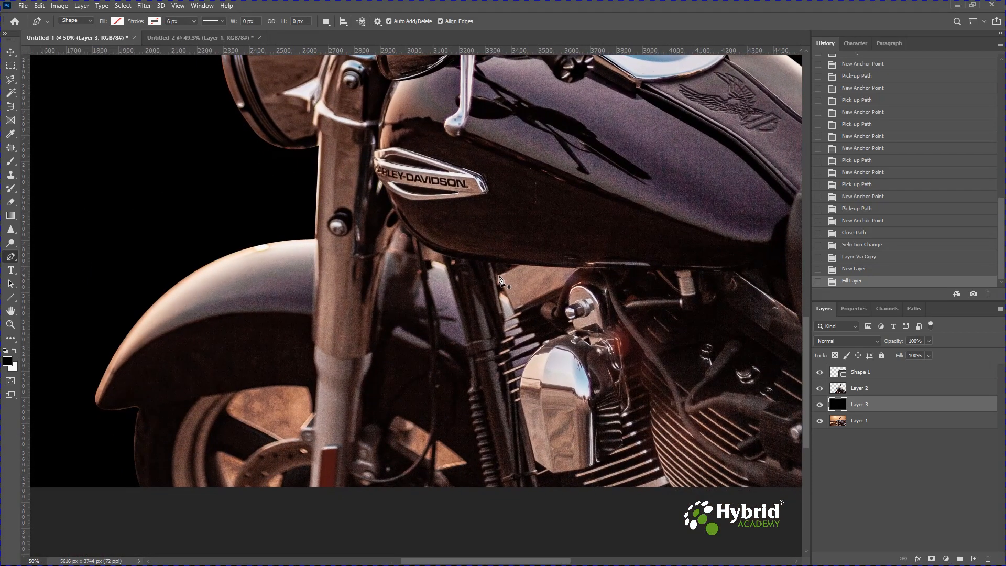
left_click(499, 276)
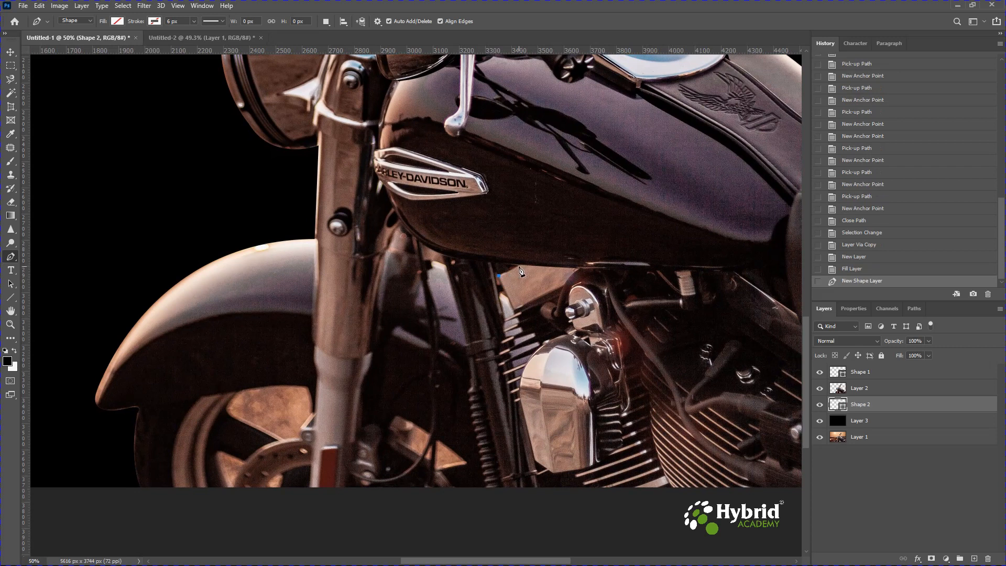
left_click_drag(518, 266, 527, 260)
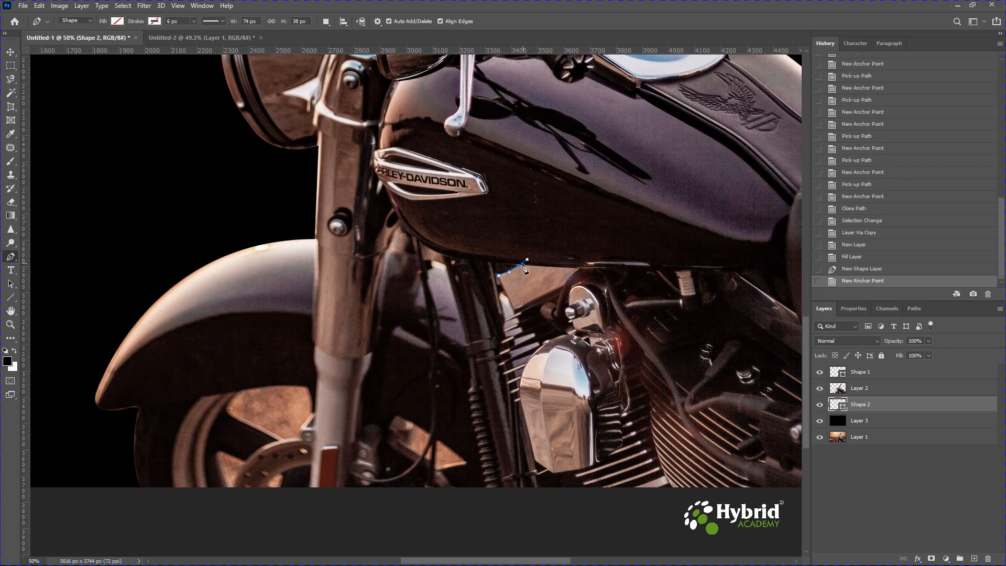
left_click(519, 267, "alt")
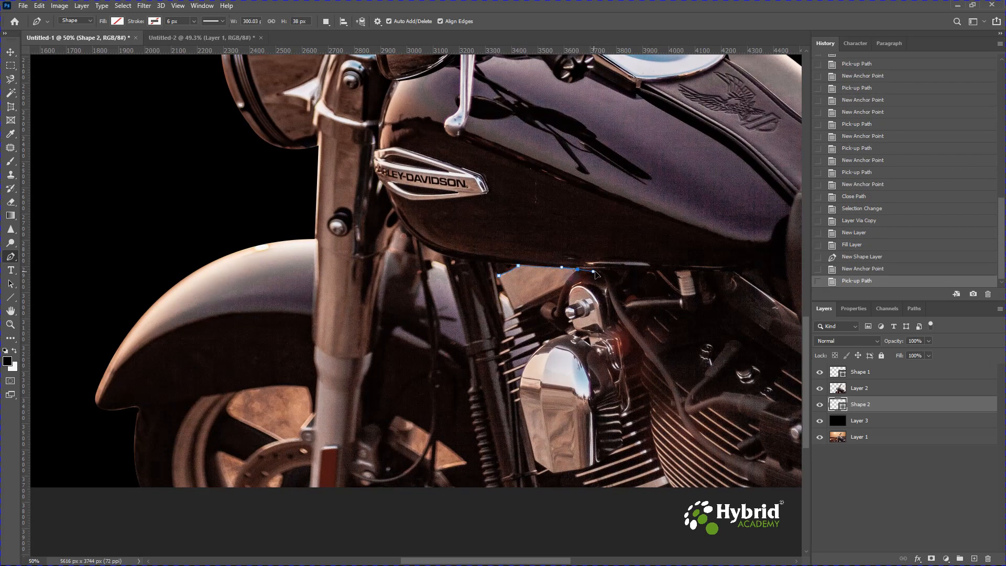
left_click_drag(600, 273, 599, 272)
left_click(578, 270, "alt")
left_click(561, 296)
left_click(518, 308)
left_click(499, 275)
Convert the closed path beneath the fuel tank into a selection and make Layer 2 the active layer
key("ctrl+Return")
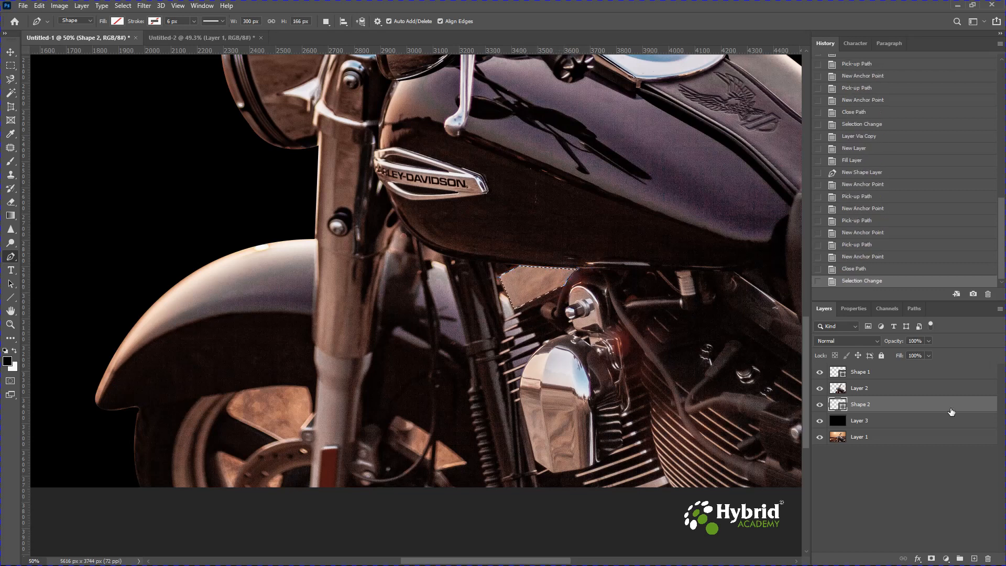
left_click(861, 391)
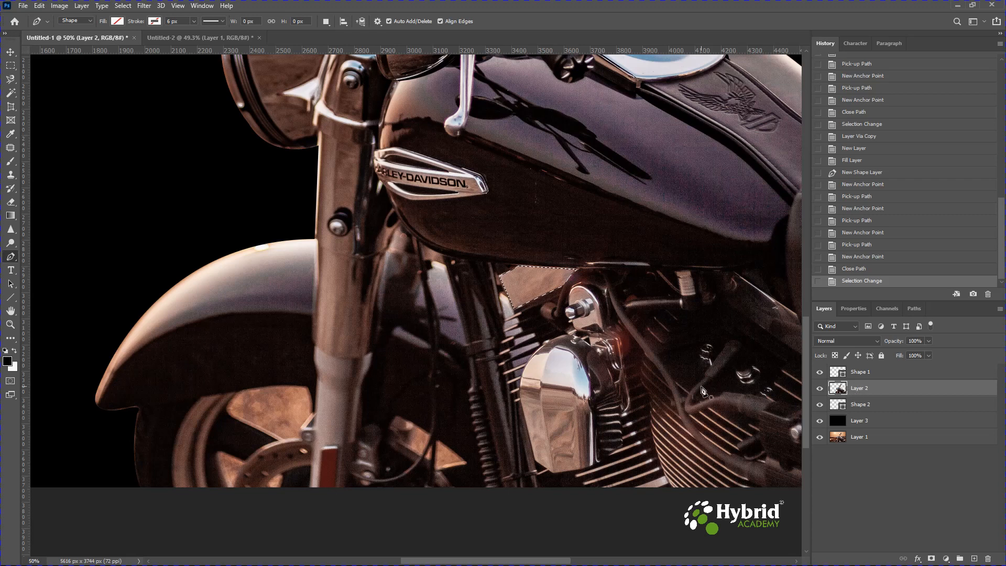
Try clearing the selected gap from Layer 2, then masking the layer with that selection, and undo each attempt
key("Delete")
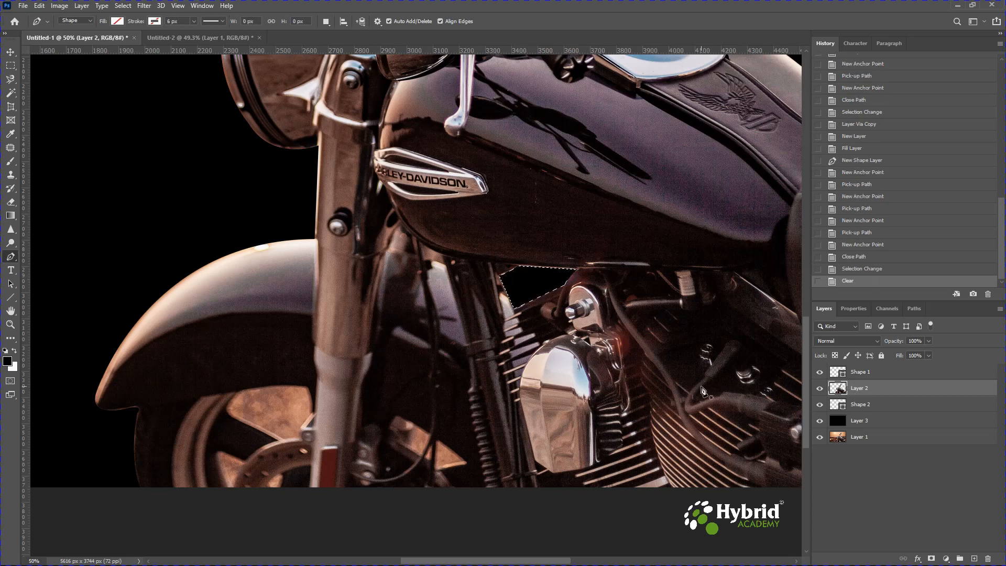
key("ctrl+z")
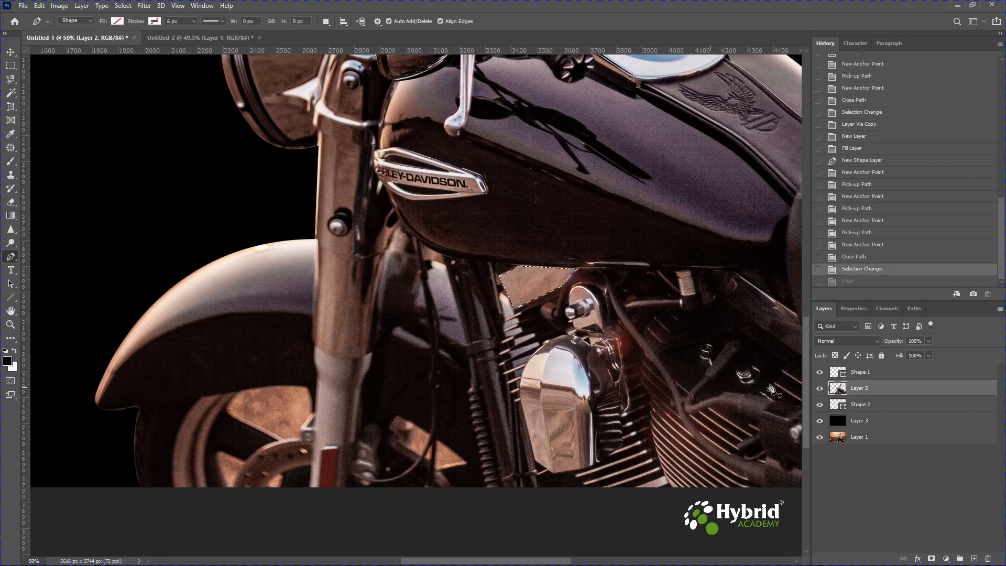
left_click(931, 558)
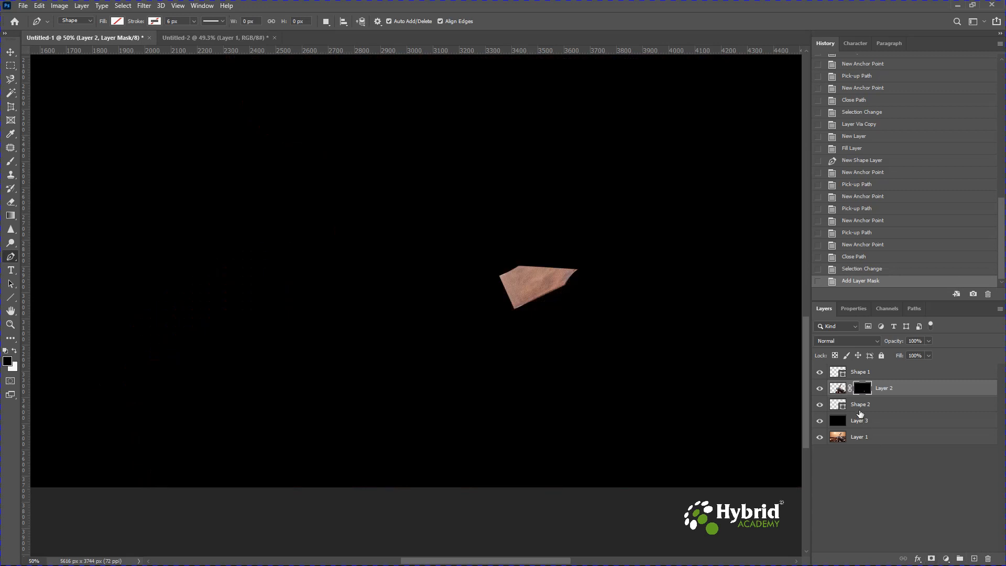
key("ctrl+z")
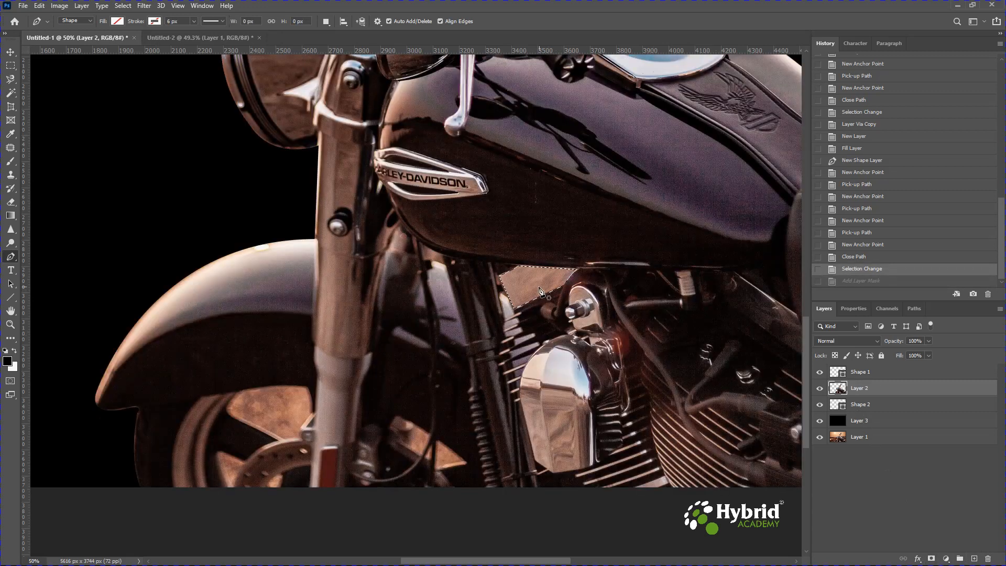
Invert the selection and add it to Layer 2 as a layer mask that hides the gap under the tank
left_click(12, 67)
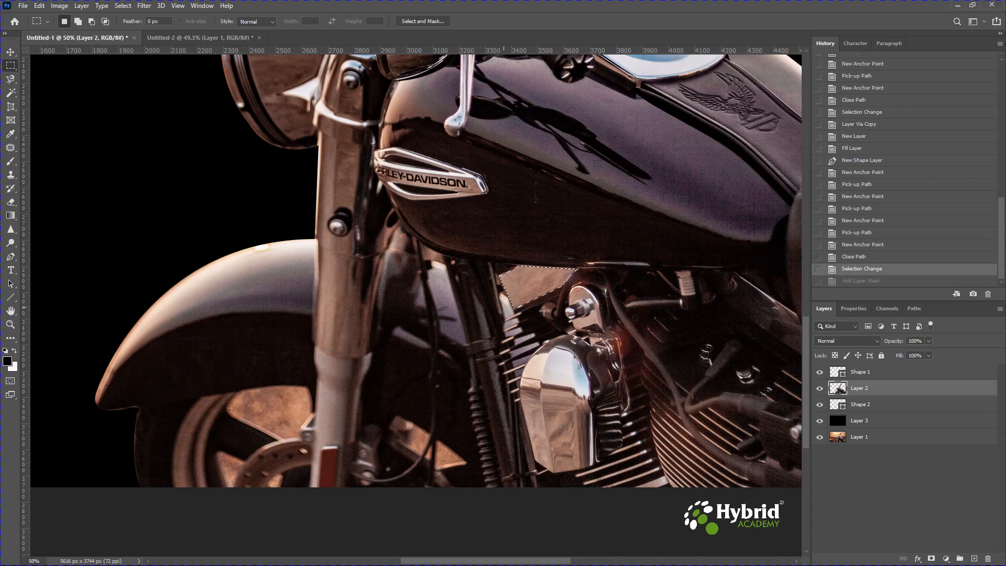
right_click(535, 284)
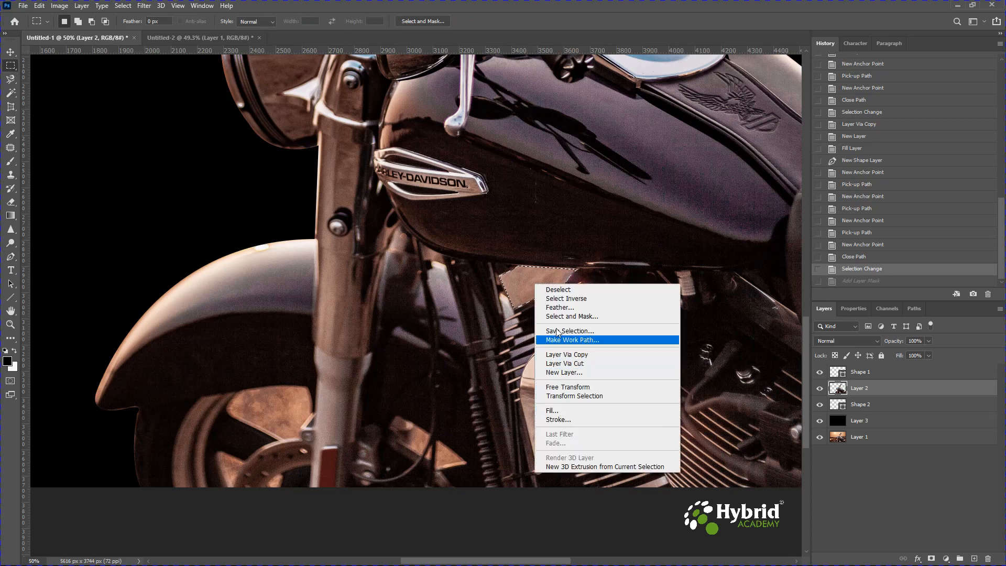
left_click(558, 301)
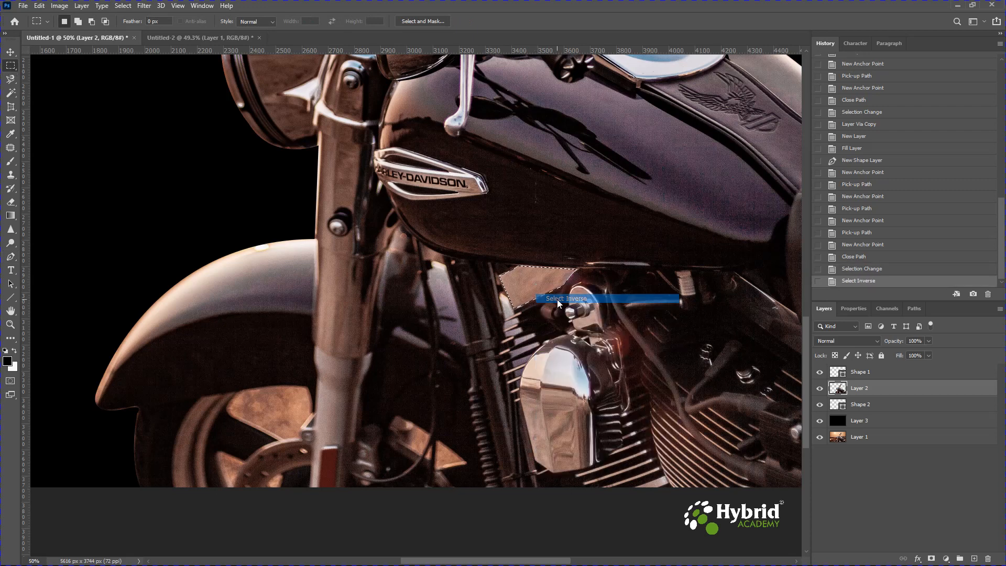
left_click(931, 559)
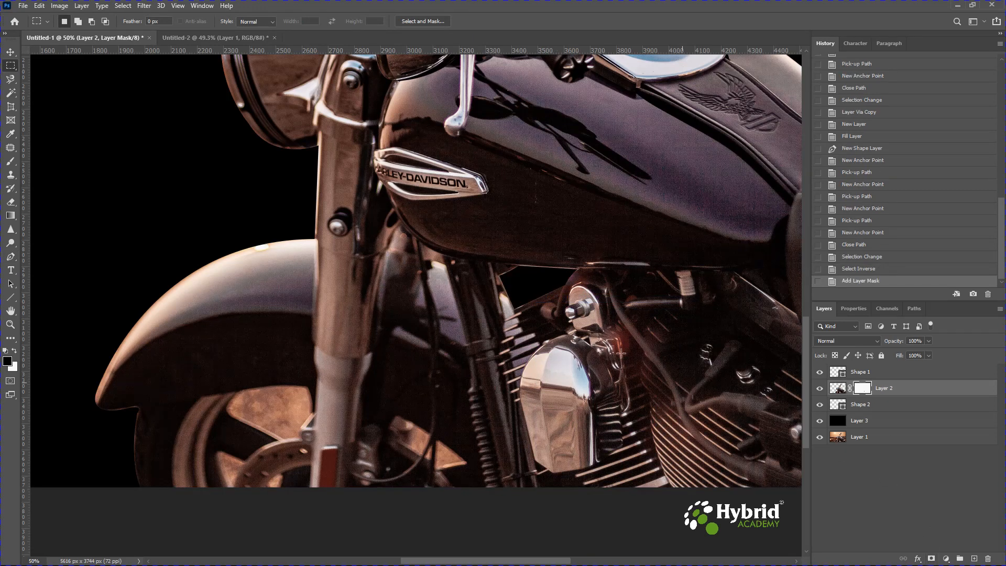
Disable Layer 2's mask and enable it again to compare the gap with and without the mask
right_click(866, 393)
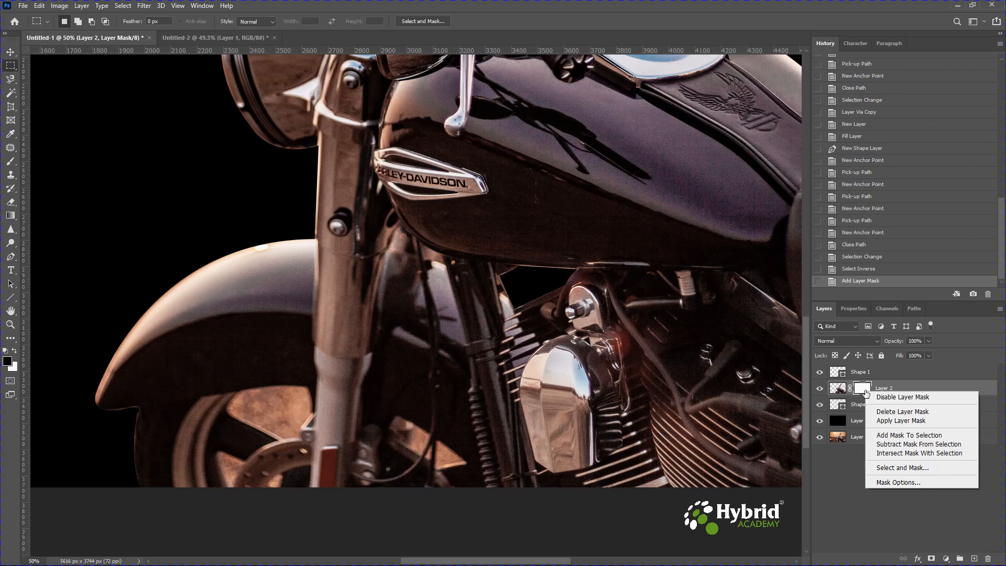
left_click(894, 398)
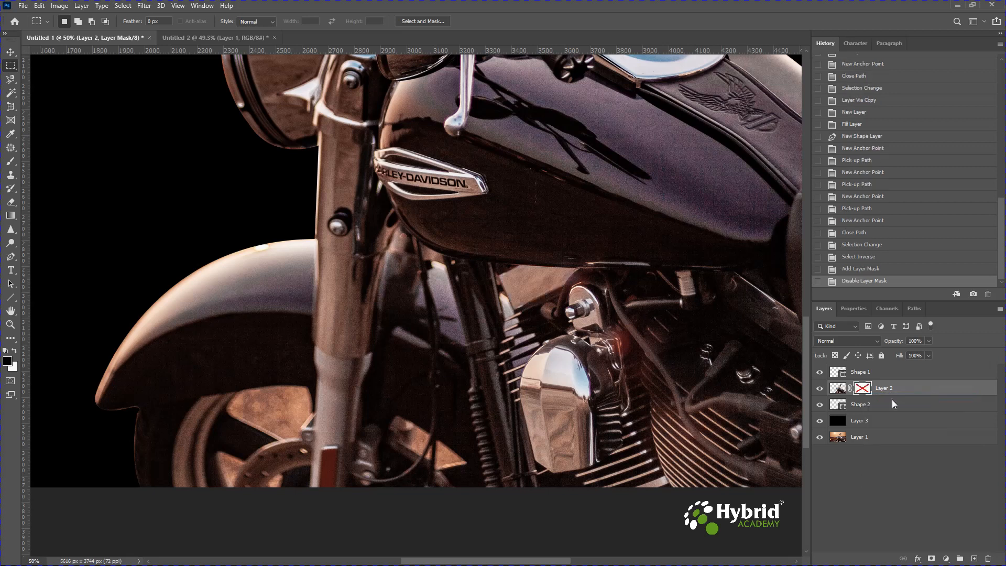
right_click(872, 397)
left_click(886, 399)
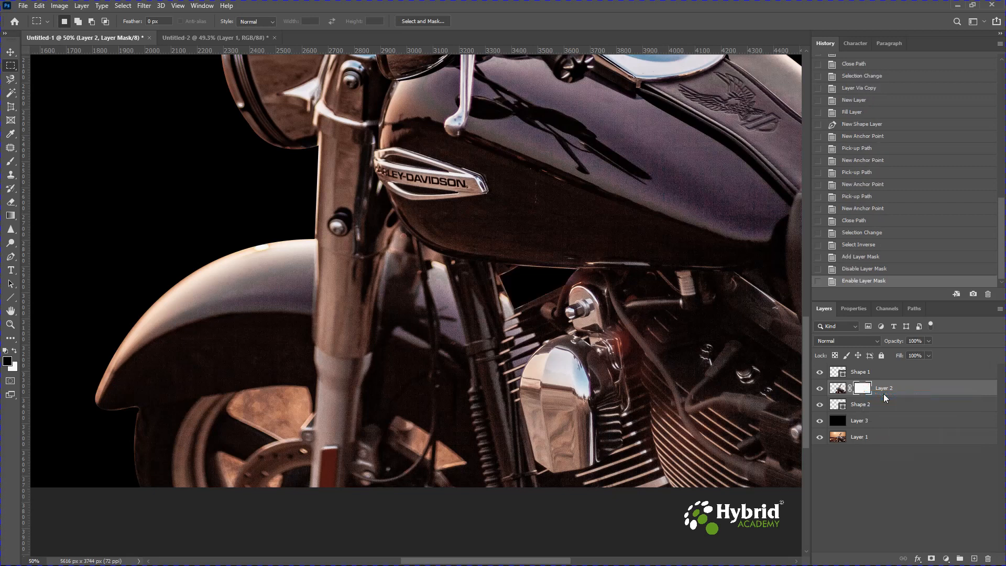
Trace a closed Pen path around the large gap between the front wheel's spokes beneath the fender
left_click_drag(524, 372, 651, 235)
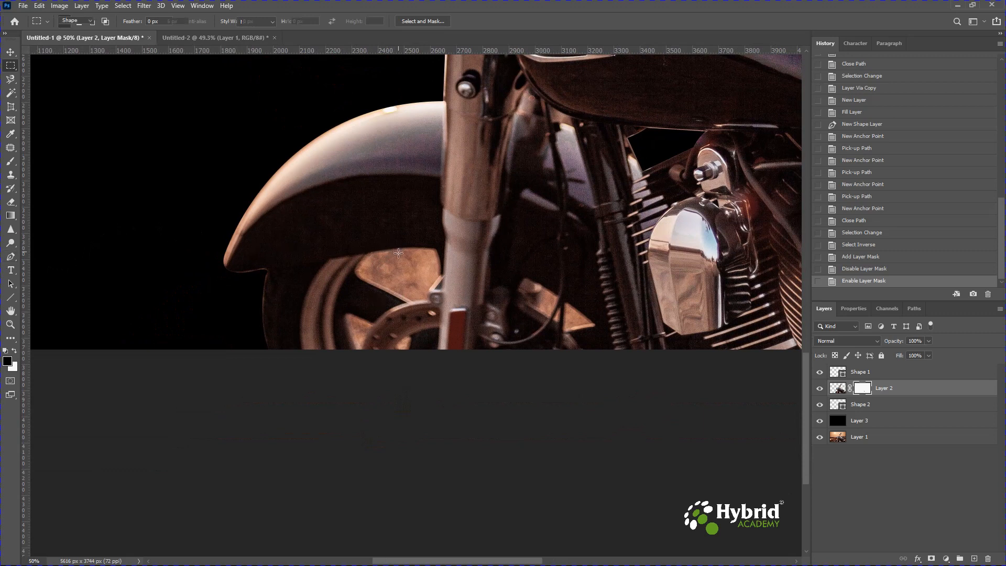
key("p")
left_click(369, 282)
left_click_drag(362, 260, 402, 303)
left_click(363, 259, "alt")
left_click(428, 249, "alt")
left_click(440, 265, "alt")
left_click(439, 275)
left_click(429, 288)
left_click(429, 297, "alt")
left_click(414, 301, "alt")
left_click_drag(368, 282, 353, 279)
Turn the large spoke-gap path into a selection, clear that area from Layer 2, and deselect
key("ctrl+Return")
left_click(884, 404)
key("Delete")
key("ctrl+d")
Trace a closed Pen path around the small wheel gap beside the brake disc at the photo's lower edge
left_click_drag(509, 414, 516, 267)
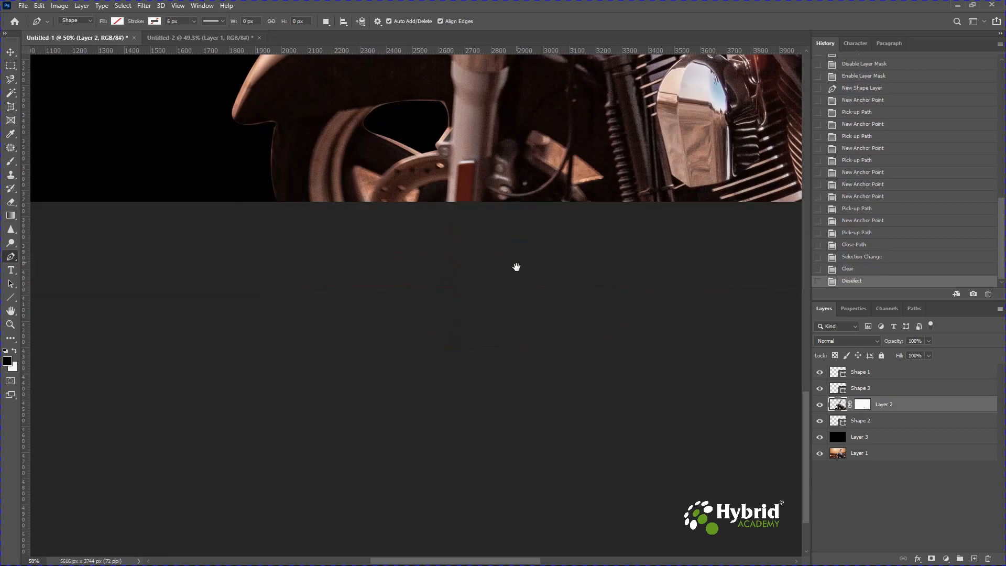
left_click(355, 178)
left_click_drag(366, 170, 371, 217)
left_click(366, 171, "alt")
left_click(380, 177)
left_click(369, 206, "alt")
left_click(363, 204)
left_click_drag(356, 180, 354, 173)
Convert the path beside the brake disc into a selection, clear it from Layer 2, and deselect
key("ctrl+Return")
left_click(889, 420)
key("Delete")
key("ctrl+d")
Trace a closed Pen path around the wheel gap between the front fork and the hanging cable
scroll(467, 431, "up", 3)
scroll(467, 432, "right", 4)
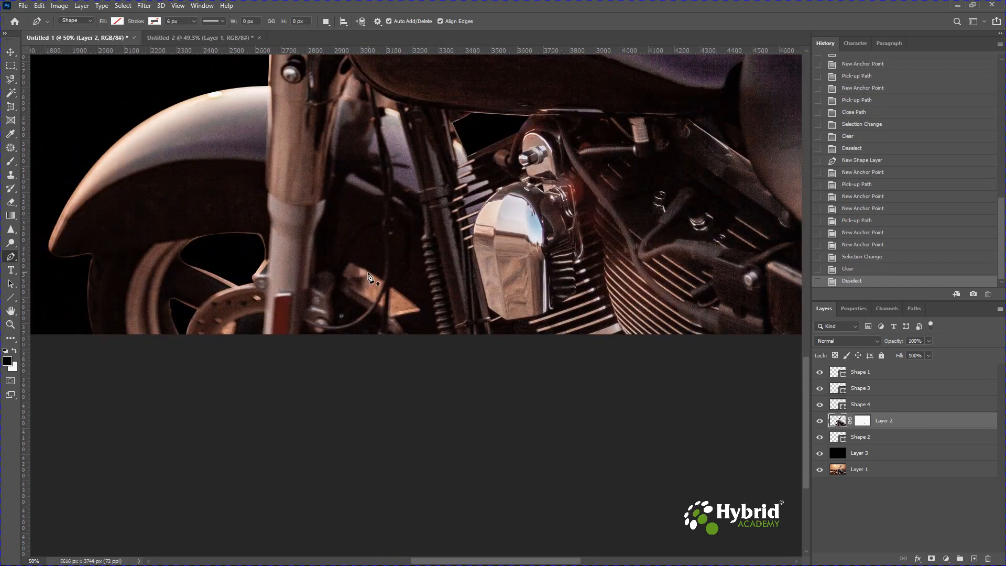
left_click(368, 272)
left_click_drag(364, 294, 367, 301)
left_click(364, 293, "alt")
left_click(373, 303)
left_click(383, 282)
left_click(368, 272)
Convert the fork-side gap path into a selection, clear the area from Layer 2, and deselect
key("ctrl+Return")
left_click(889, 437)
key("Delete")
key("ctrl+d")
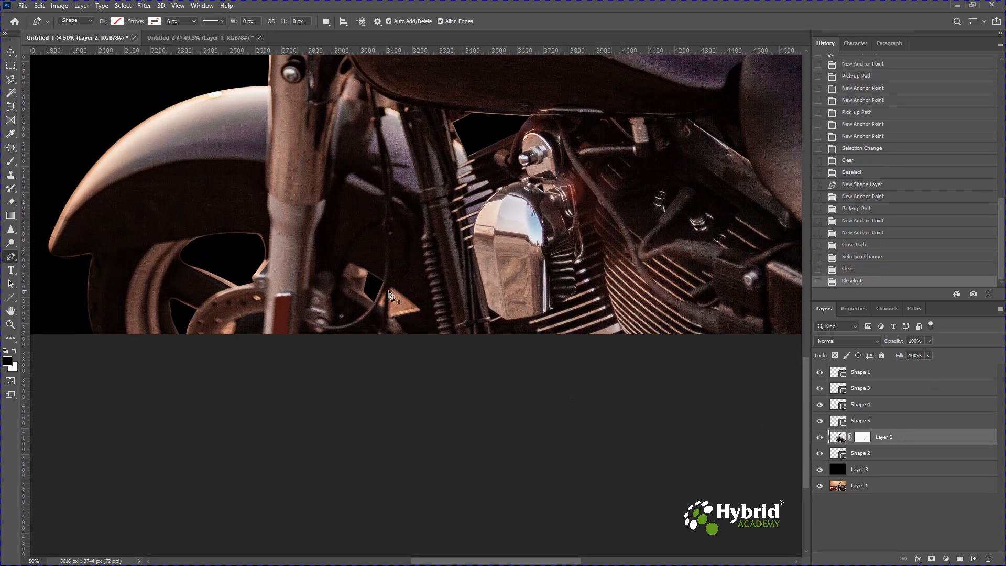
Trace a closed Pen path around the triangular wheel gap on the engine side of the hanging cable
left_click(390, 294)
mouse_move(395, 290)
left_mouse_down()
mouse_move(406, 312)
mouse_move(389, 302)
left_mouse_up()
left_click(395, 291, "alt")
left_click(415, 306)
left_click(416, 310, "alt")
left_click(393, 315)
left_click(390, 310, "alt")
left_click(390, 294)
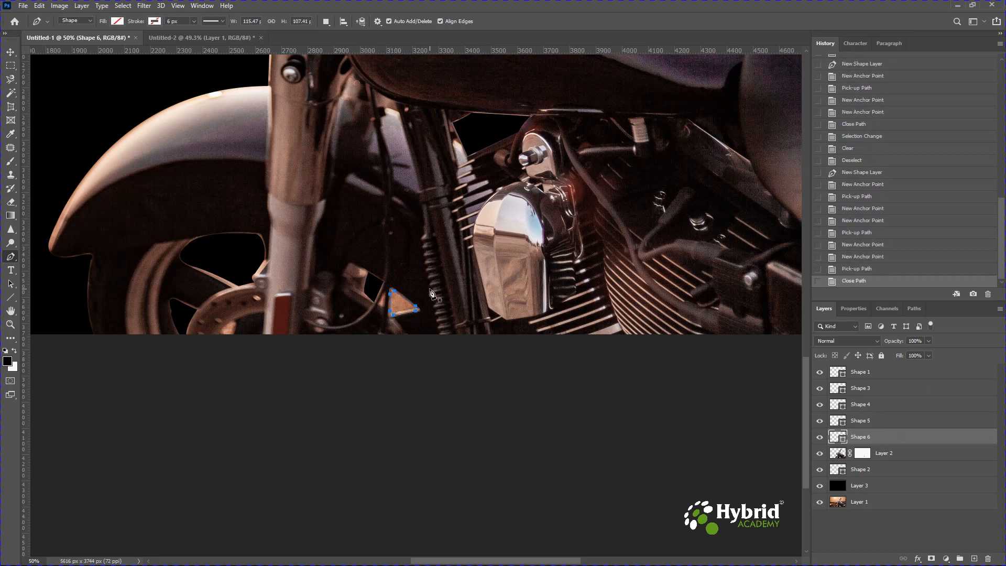
Load the triangular gap path as a selection, clear it from Layer 2, and deselect
key("ctrl+Return")
left_click(886, 454)
key("Delete")
key("ctrl+d")
Trace a closed Pen path around the background gap between the raised handlebar's bend and the chrome housing below it
key("ctrl+0")
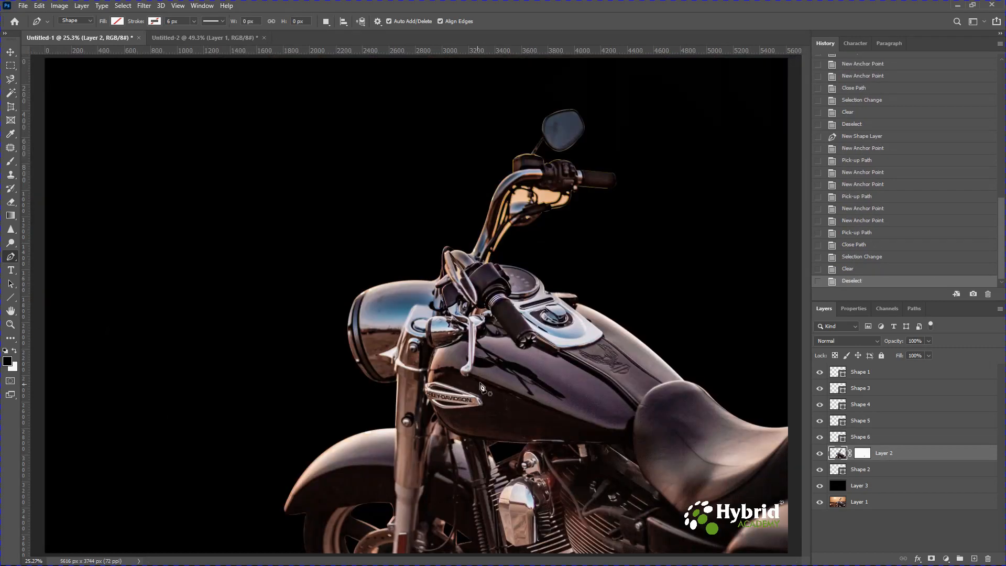
key("ctrl+plus")
key("ctrl+plus")
key("ctrl+plus")
left_click_drag(685, 62, 396, 255)
left_click(378, 232)
left_click_drag(382, 203, 420, 228)
left_click(382, 203, "alt")
left_click(388, 206)
left_click(389, 202)
left_click(387, 200)
left_click(423, 196, "alt")
left_click(425, 214, "alt")
left_click(430, 217)
left_click(428, 221)
left_click(426, 224, "alt")
left_click_drag(377, 232, 374, 256)
key("ctrl+z")
left_click(422, 226)
left_click(378, 241, "alt")
left_click(378, 233)
Convert the handlebar-bend path into a selection, clear that area from Layer 2, and deselect
key("ctrl+Return")
left_click(877, 475)
key("Delete")
left_click(877, 475, "ctrl")
key("ctrl+d")
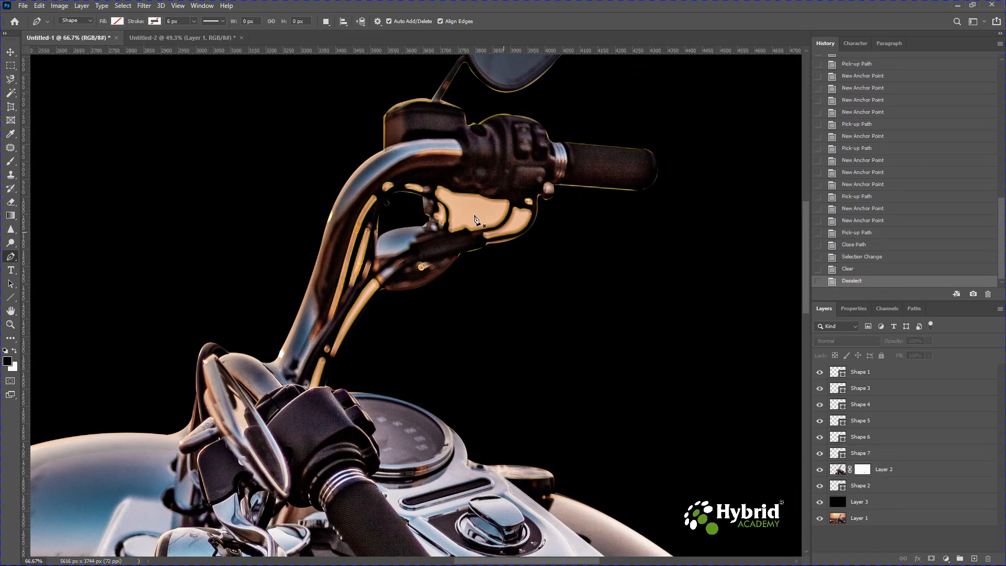
Trace a closed Pen path around the large bright gap under the handlebar controls, inside the curved cable
left_click(439, 198)
left_click_drag(444, 187, 447, 216)
left_click(443, 187, "alt")
left_click(464, 194, "alt")
left_click(486, 198, "alt")
left_click(501, 199, "alt")
left_click(506, 213, "alt")
left_click(472, 229, "alt")
left_click(464, 228)
key("ctrl+z")
left_click(465, 227)
left_click(453, 232)
left_click(448, 224, "alt")
left_click_drag(439, 198, 420, 189)
Turn the path under the handlebar controls into a selection, clear it from Layer 2, and deselect
key("ctrl+Return")
left_click(879, 487)
key("Delete")
key("ctrl+d")
Trace a closed Pen path around the narrow curved gap between the two cables below the grip
left_click(486, 230)
left_click_drag(511, 212, 482, 238)
left_click(512, 212, "alt")
left_click(523, 209, "alt")
left_click(530, 218, "alt")
left_click(499, 234, "alt")
left_click(486, 231)
Convert the path between the cables into a selection, clear the area from Layer 2, and deselect
key("ctrl+Return")
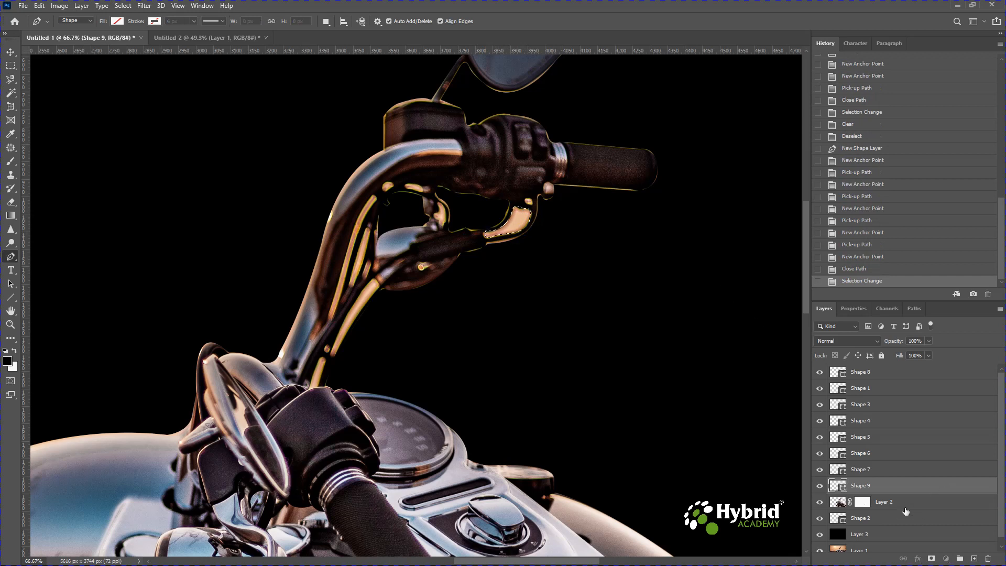
left_click(906, 511)
key("Delete")
key("ctrl+d")
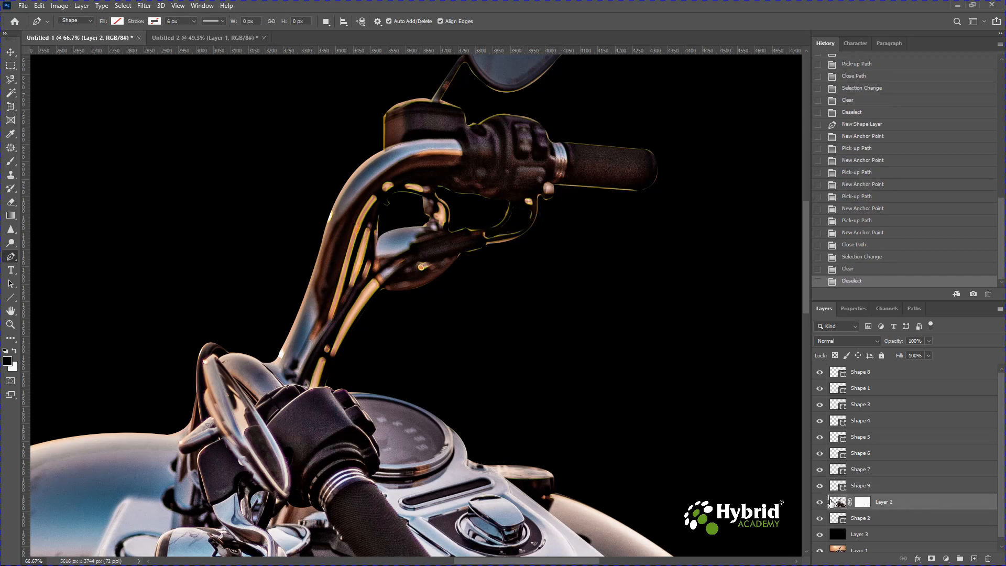
Set the foreground colour to blue #0d76cf and fill Layer 3 behind the motorcycle with it
key("ctrl+0")
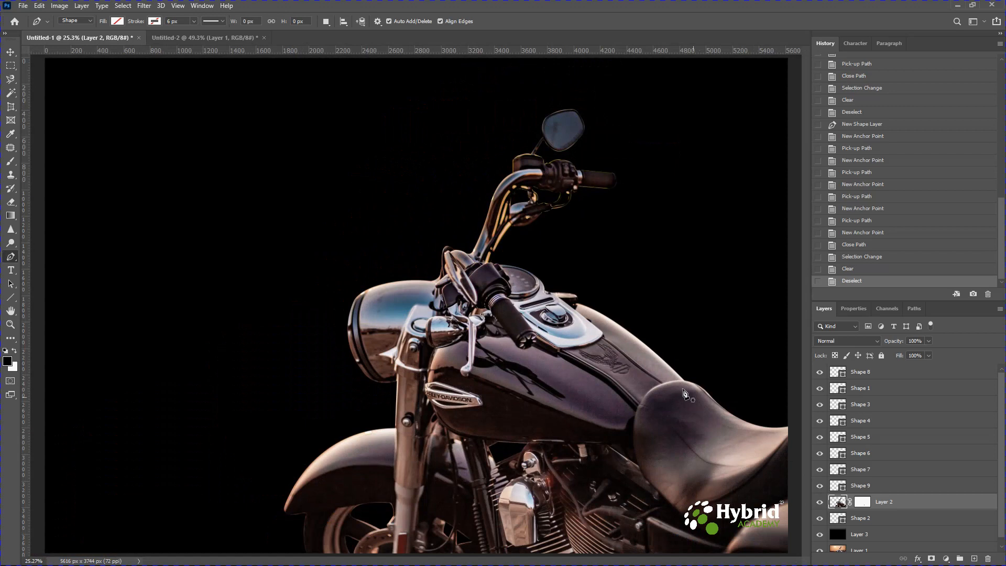
left_click(859, 534)
key("alt+BackSpace")
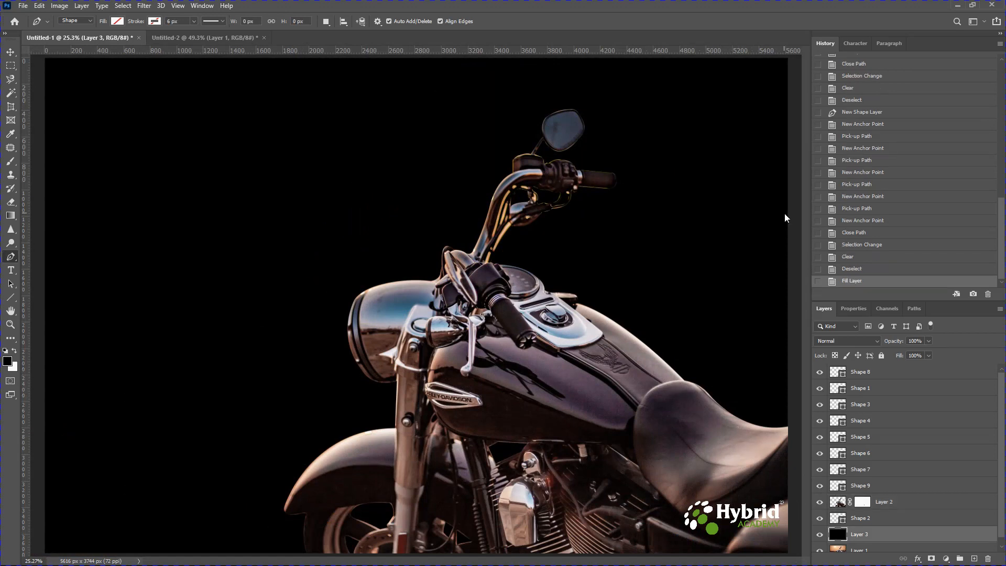
left_click(7, 361)
left_click(687, 246)
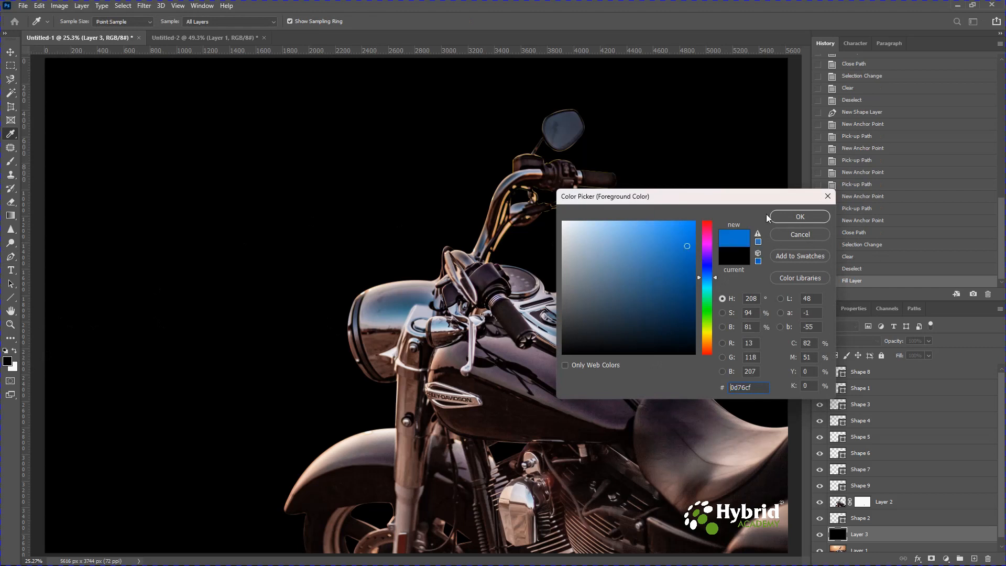
left_click(781, 216)
key("alt+BackSpace")
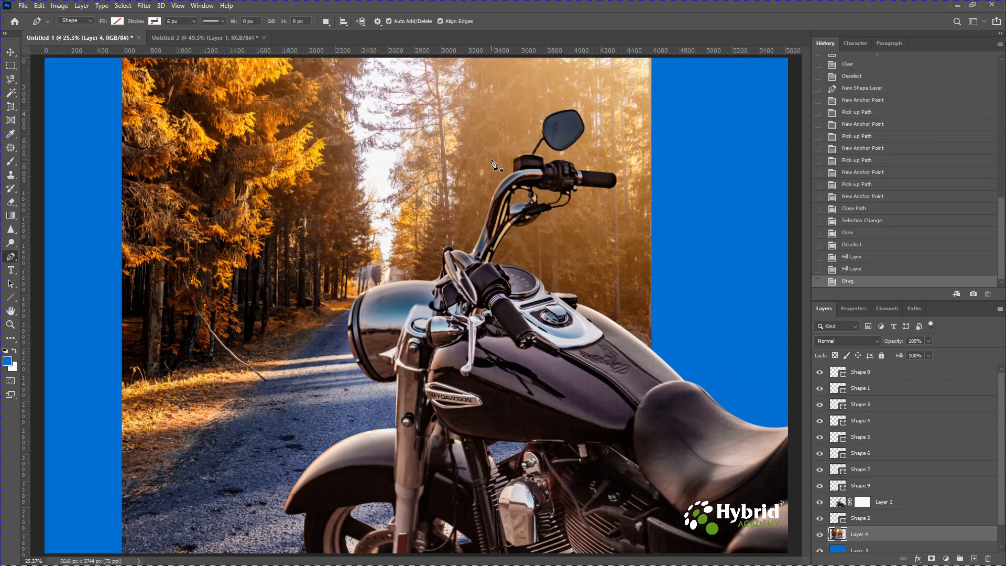
key("ctrl+minus")
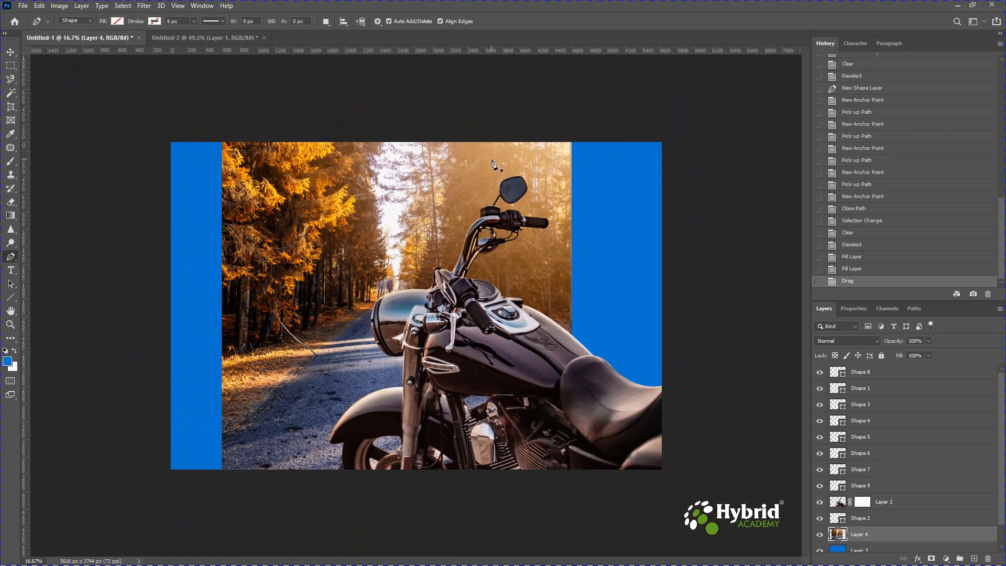
key("ctrl+t")
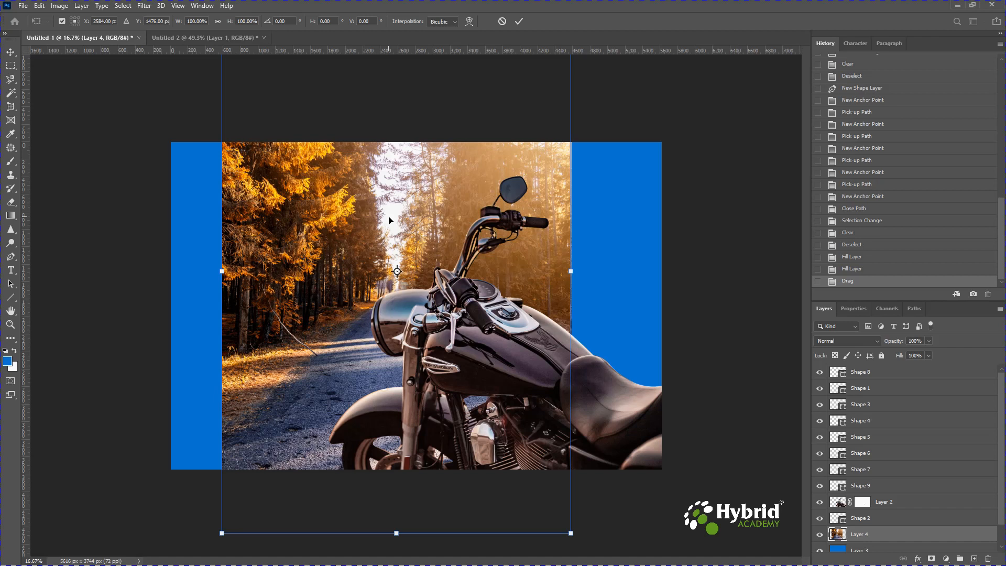
key("Return")
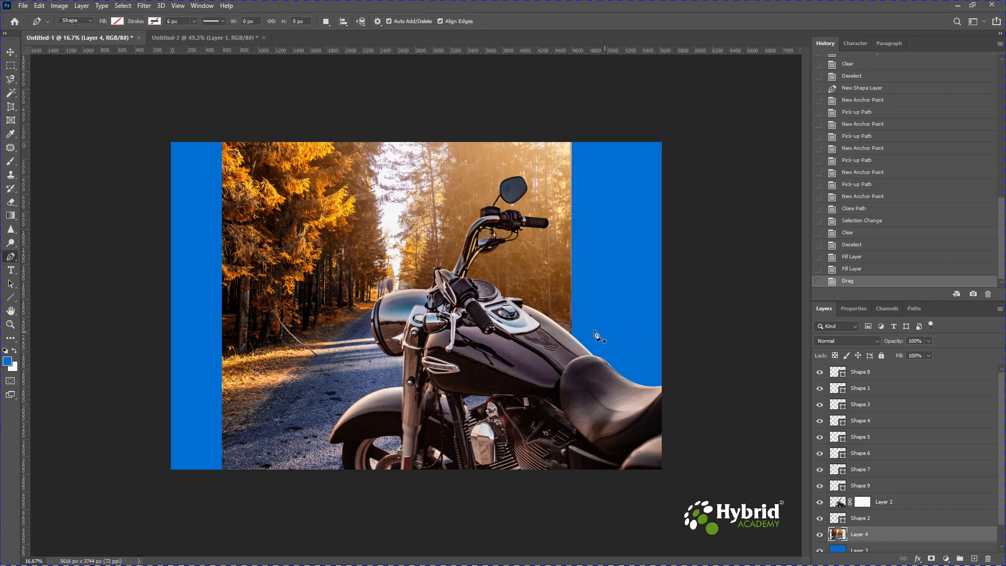
left_click(459, 245)
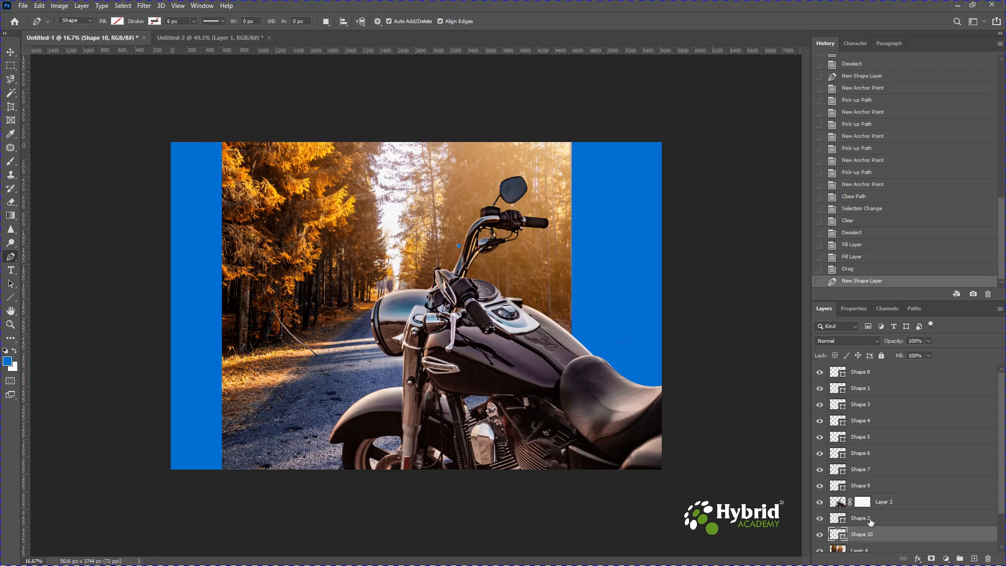
Scale the forest road photo on Layer 4 to 144.75% and position it to fill the canvas behind the motorcycle
left_click(867, 551)
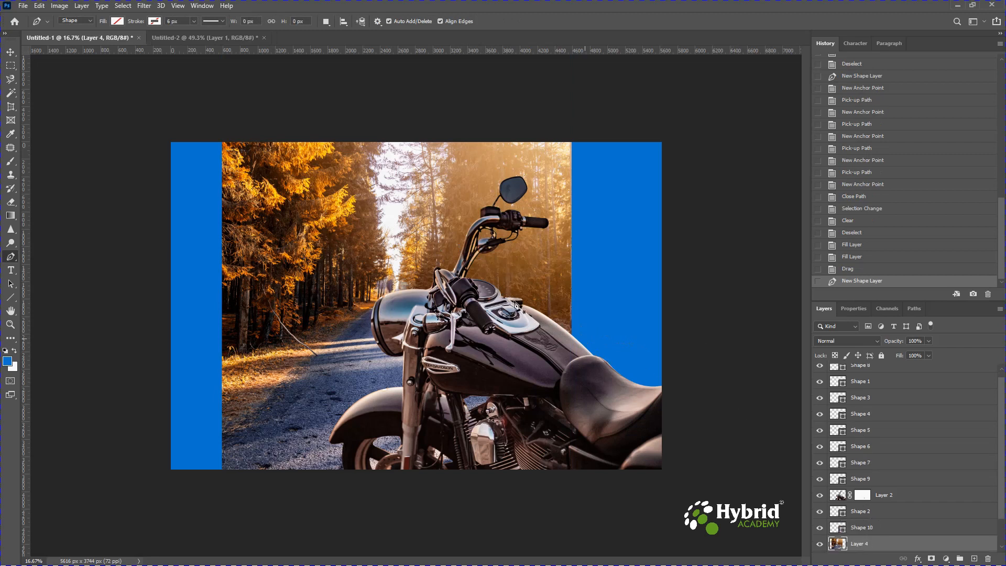
key("ctrl+t")
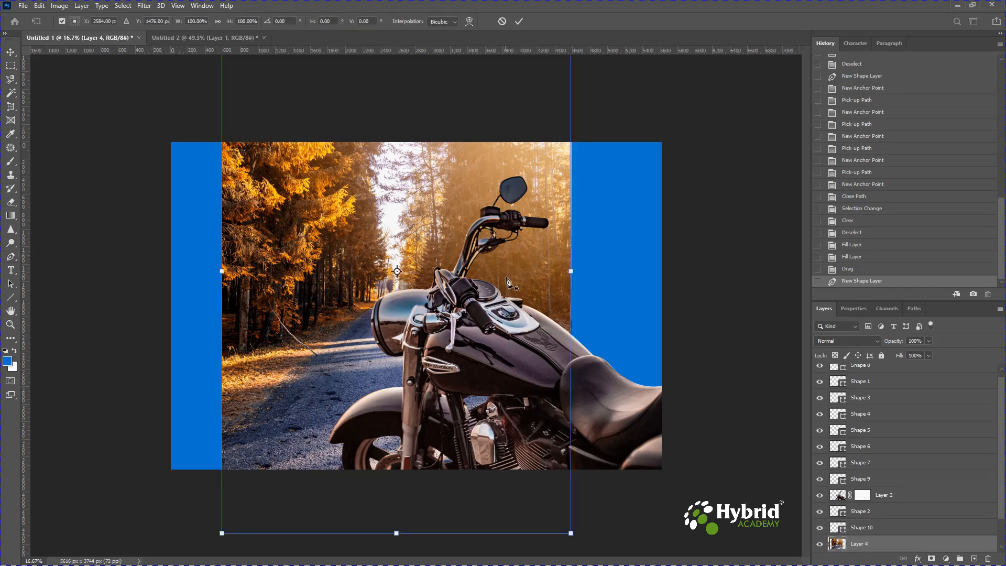
left_click_drag(576, 533, 694, 562)
key("ctrl+minus")
key("ctrl+minus")
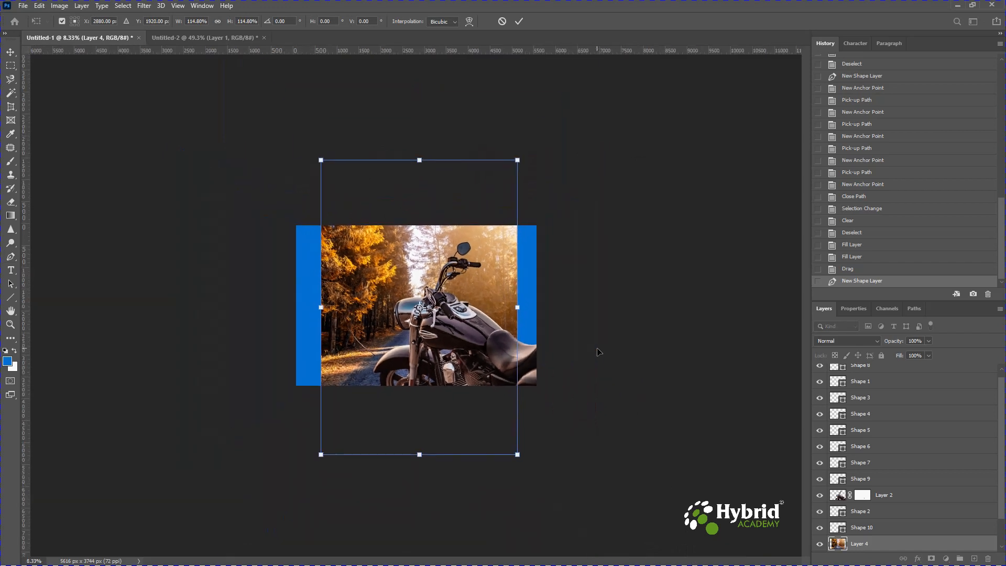
key("ctrl+minus")
left_click_drag(499, 193, 512, 168)
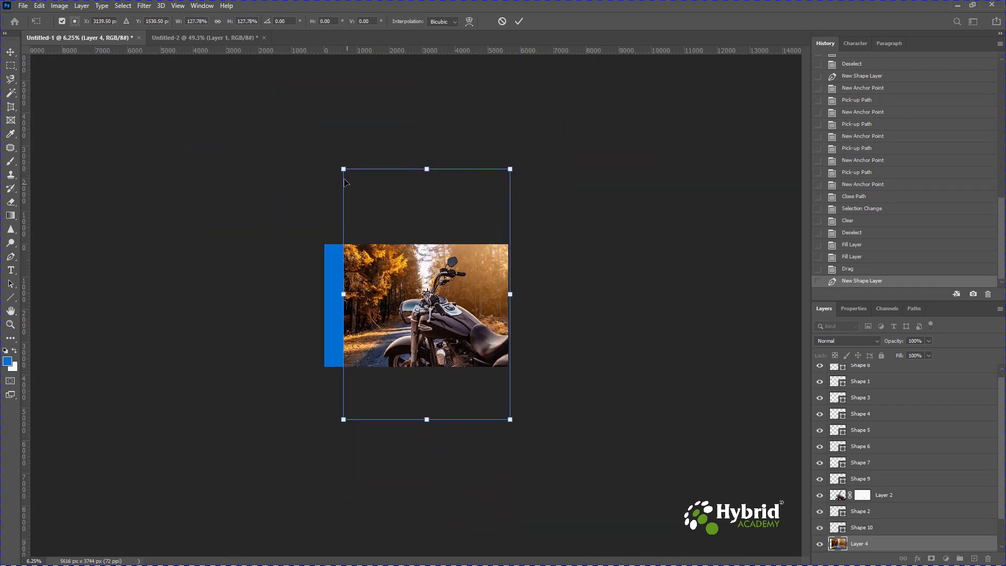
left_click_drag(343, 169, 317, 142)
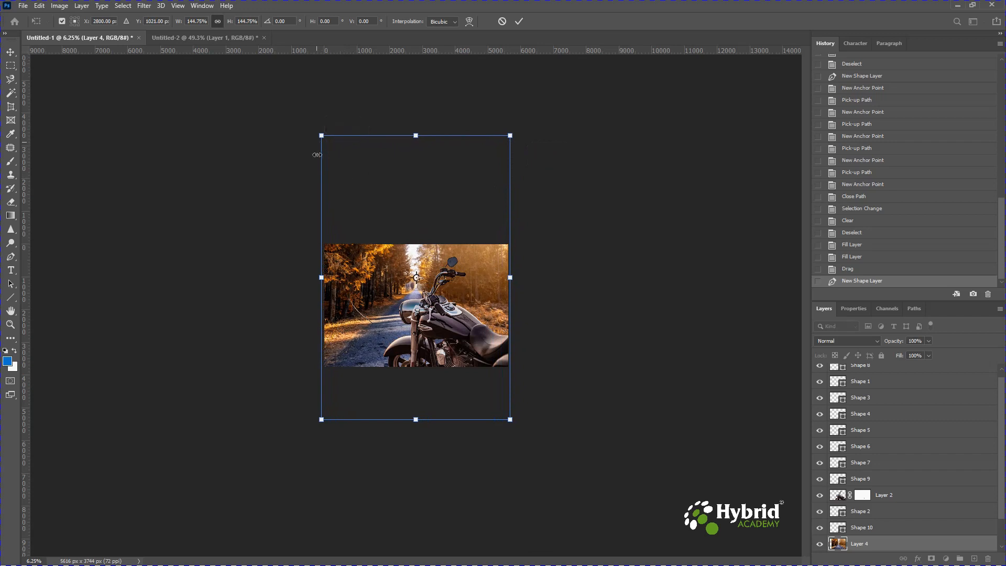
mouse_move(425, 321)
left_mouse_down()
mouse_move(425, 291)
mouse_move(420, 326)
left_mouse_up()
key("Return")
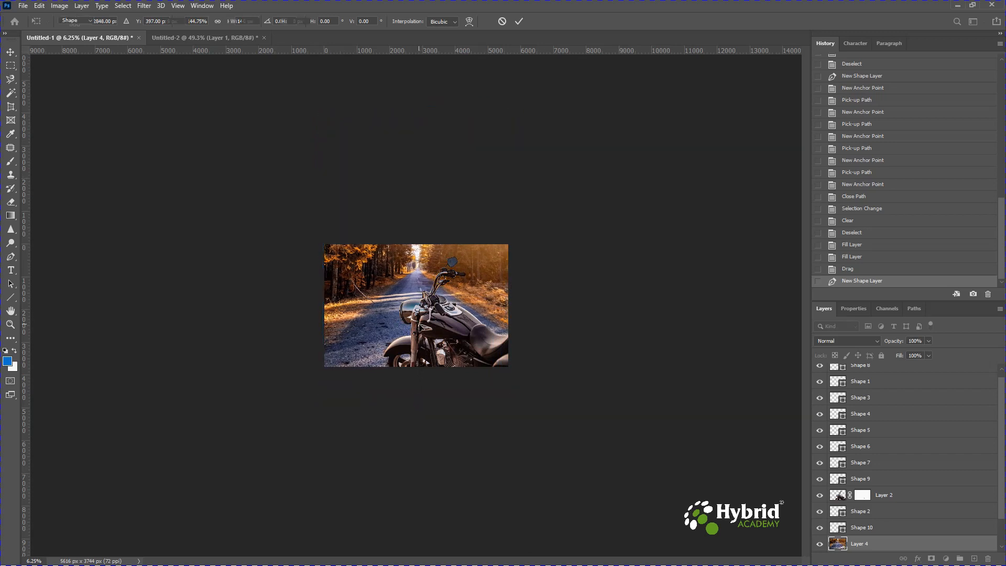
key("ctrl+0")
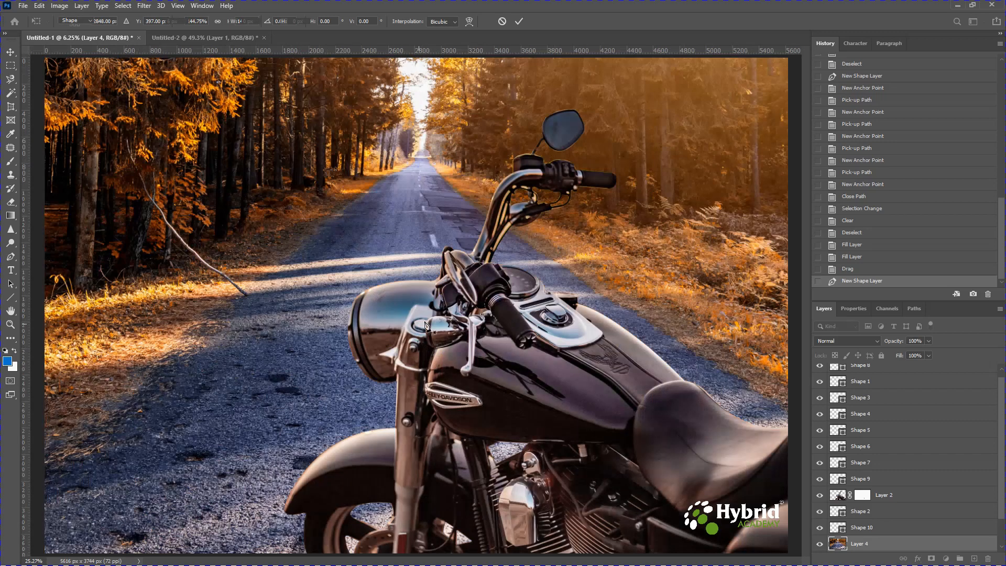
key("p")
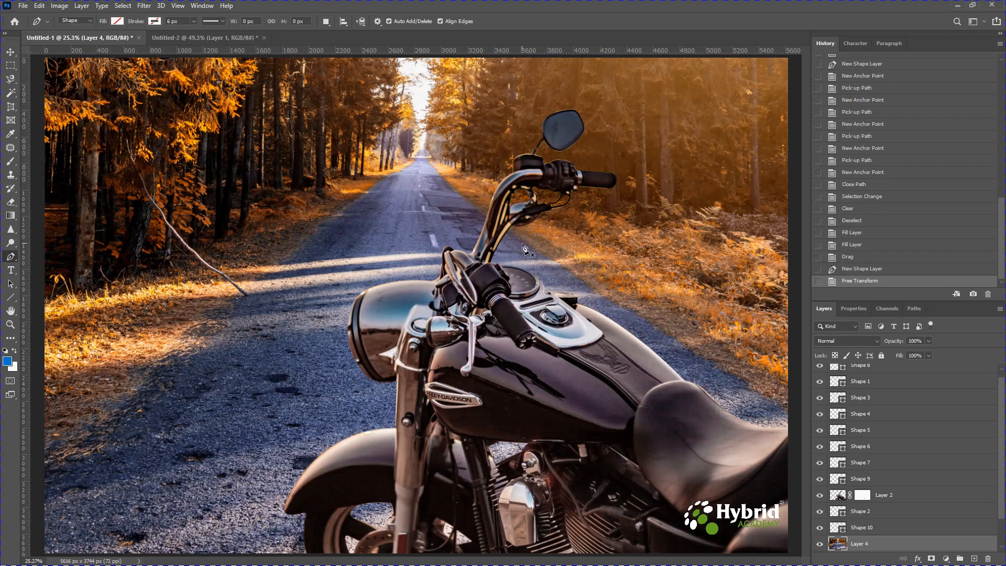